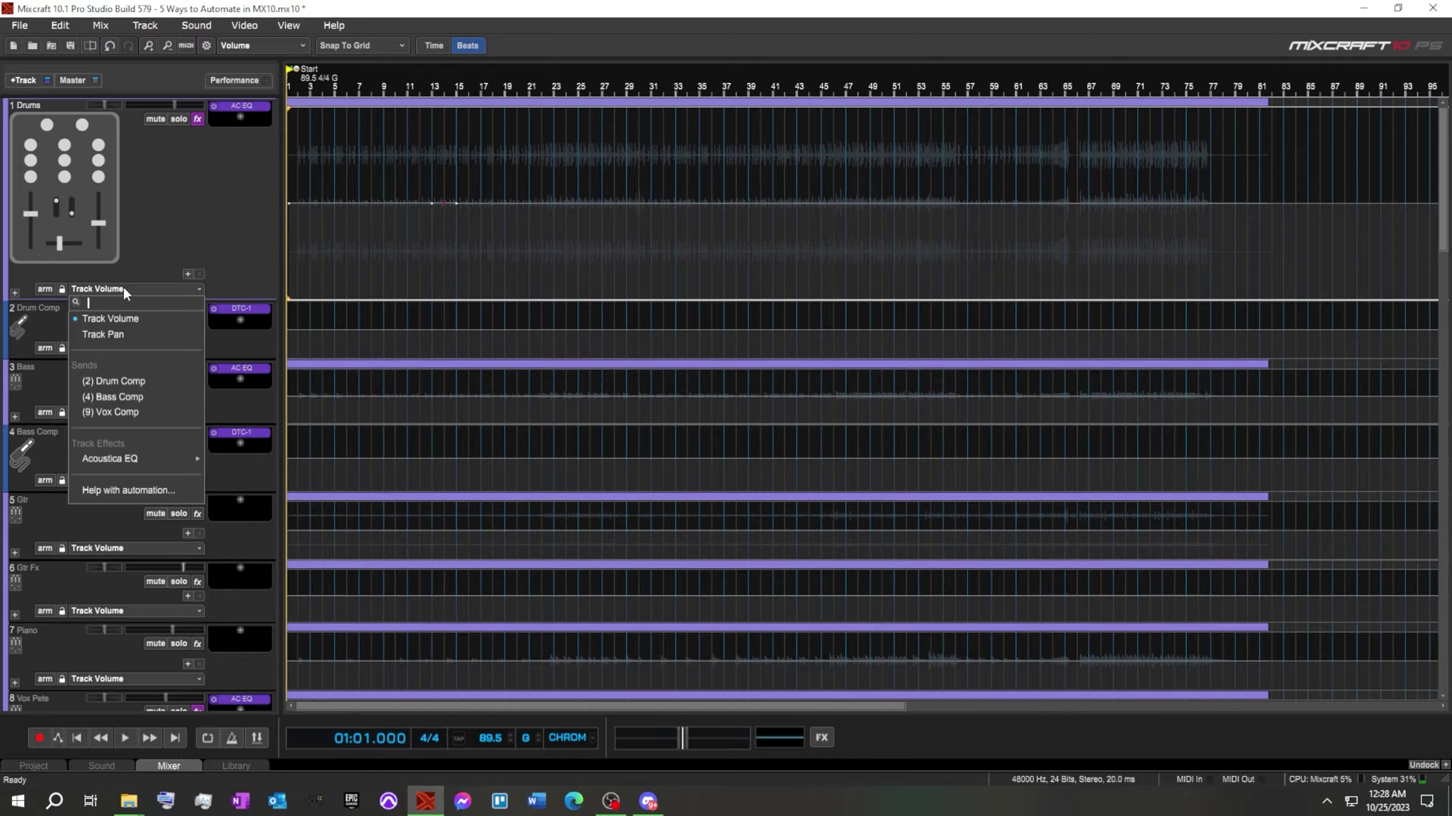
Step: Add a second Track Volume automation lane to the Drums track and enlarge the new lane for editing
{"action": "left_click", "coordinate": [189, 274]}
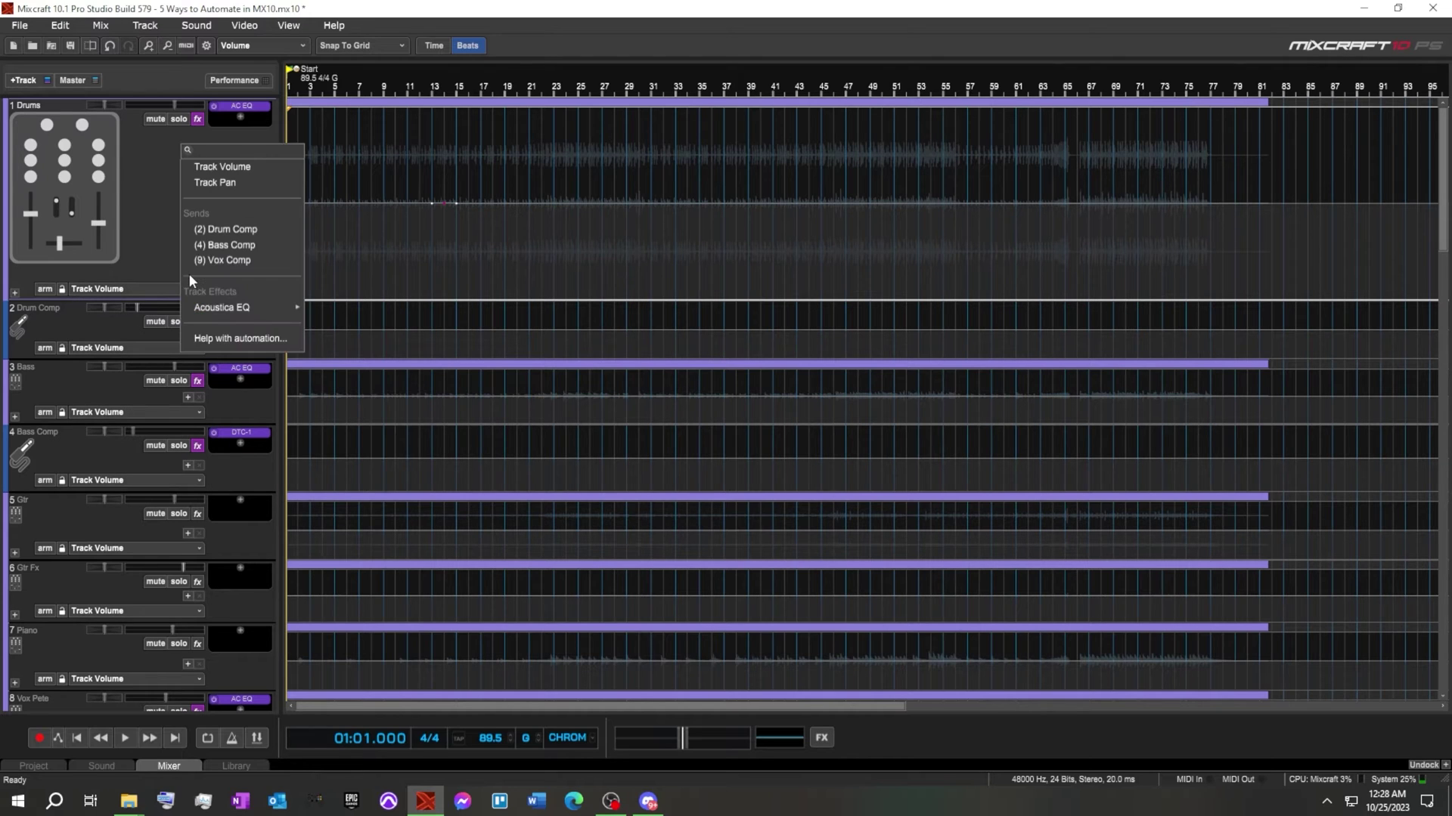
{"action": "left_click", "coordinate": [111, 296]}
{"action": "left_click", "coordinate": [150, 286]}
{"action": "left_click", "coordinate": [151, 287]}
{"action": "left_click", "coordinate": [188, 274]}
{"action": "left_click", "coordinate": [239, 167]}
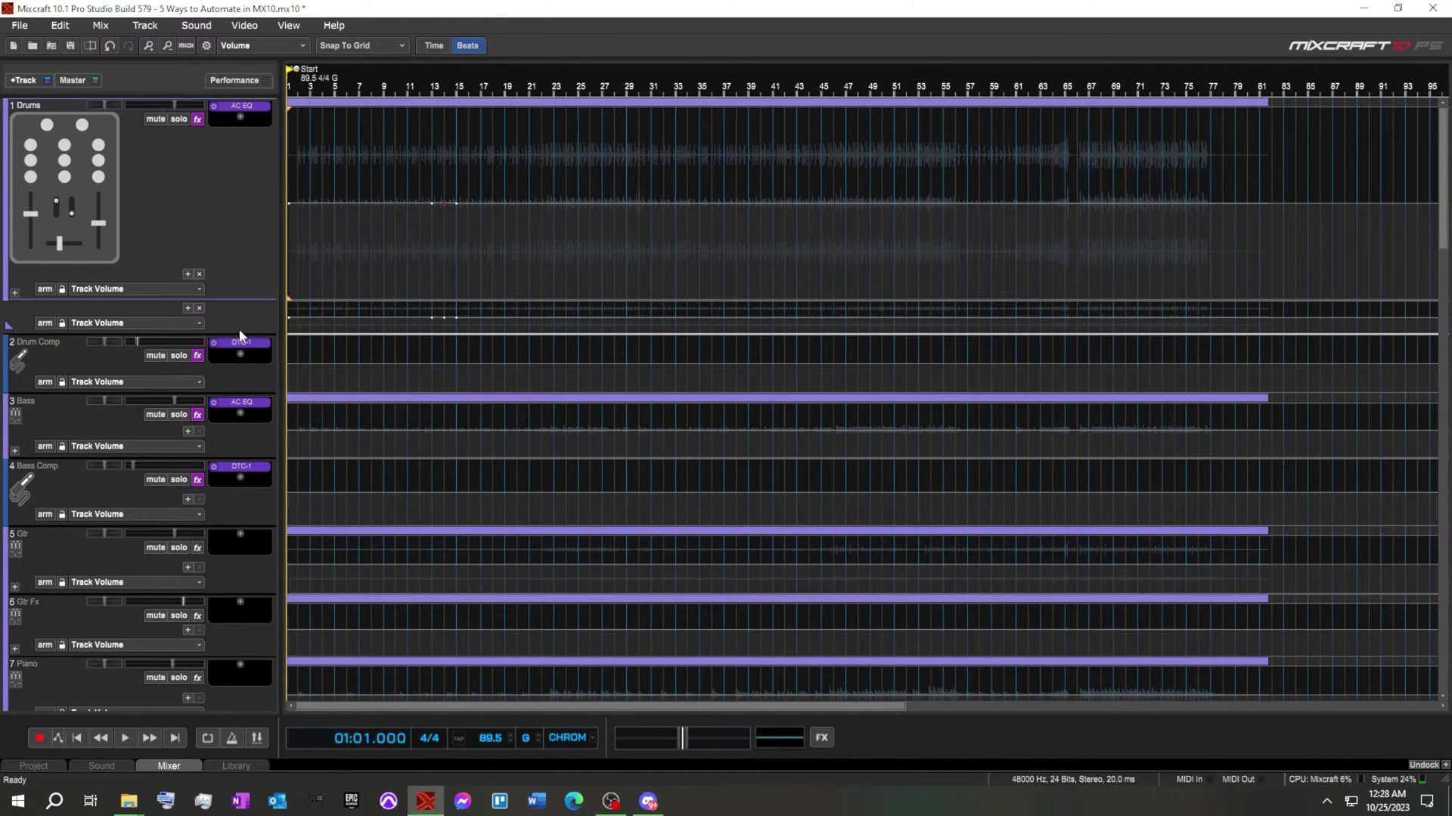
{"action": "left_click_drag", "start_coordinate": [244, 330], "coordinate": [232, 437]}
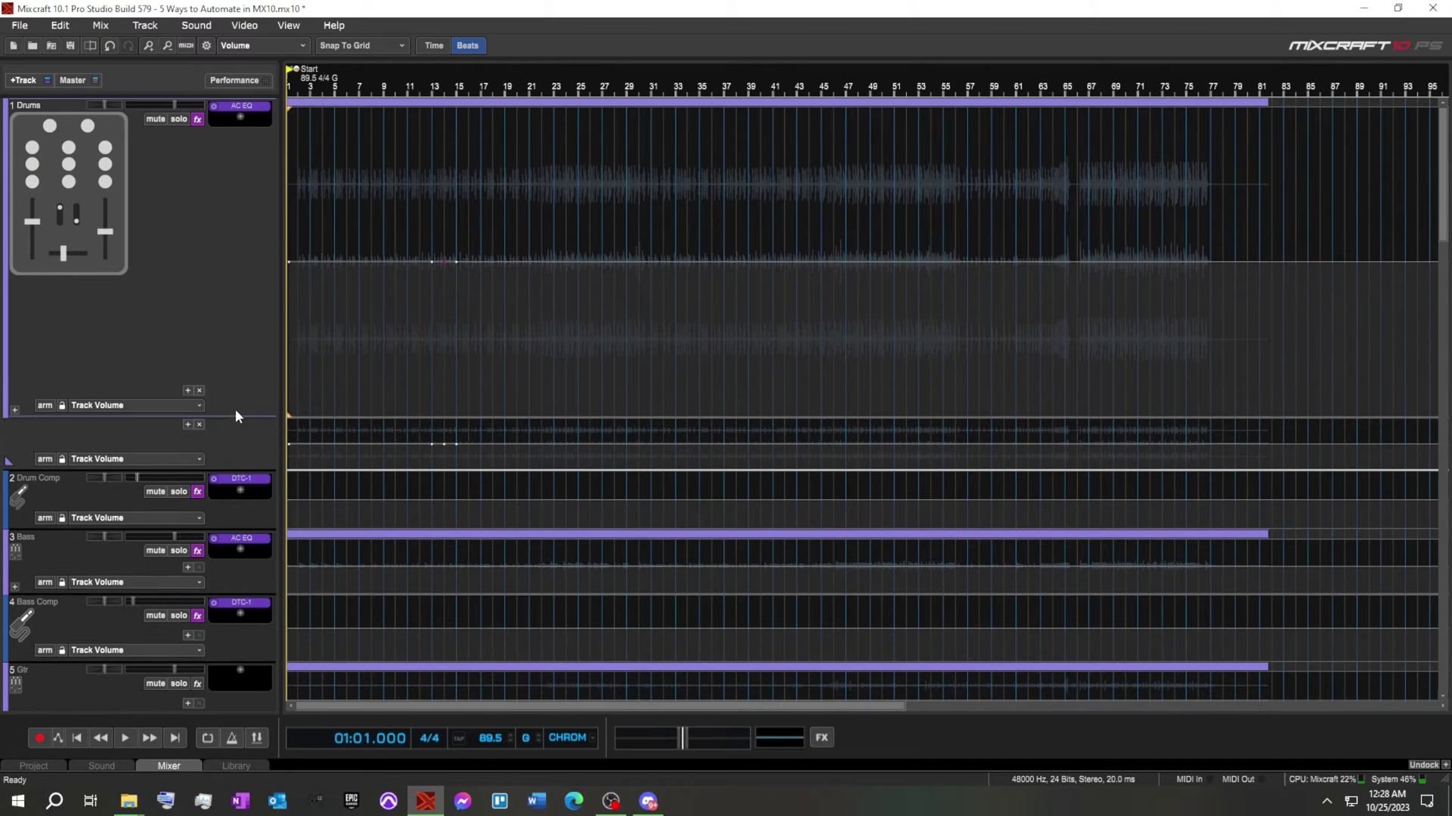
{"action": "left_click_drag", "start_coordinate": [249, 416], "coordinate": [249, 182]}
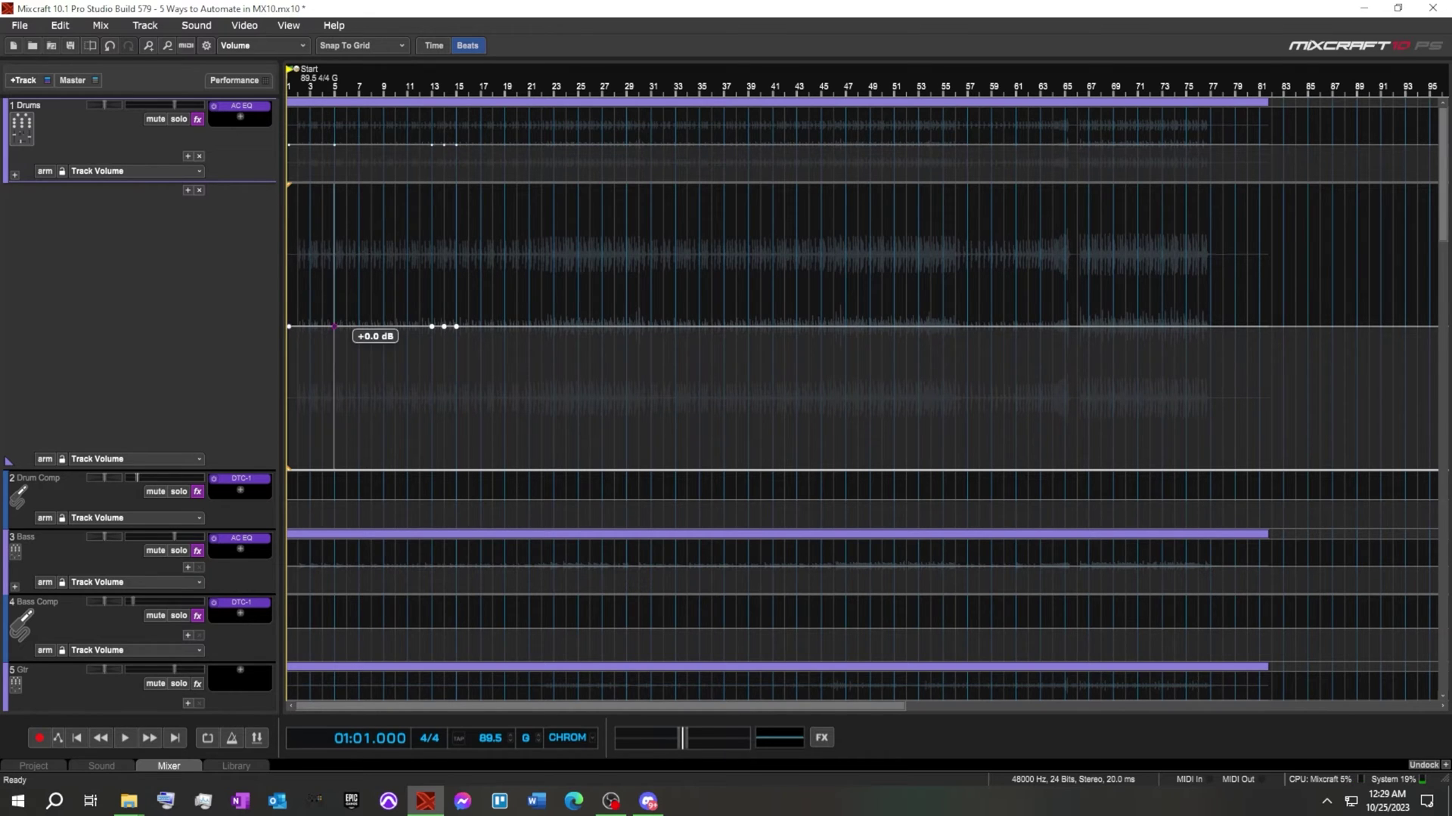
Step: Shape the Drums volume envelope by lowering the bar 1 point and raising the bar 14 point into a peak, auditioning from about bar 12
{"action": "left_click_drag", "start_coordinate": [292, 327], "coordinate": [292, 346]}
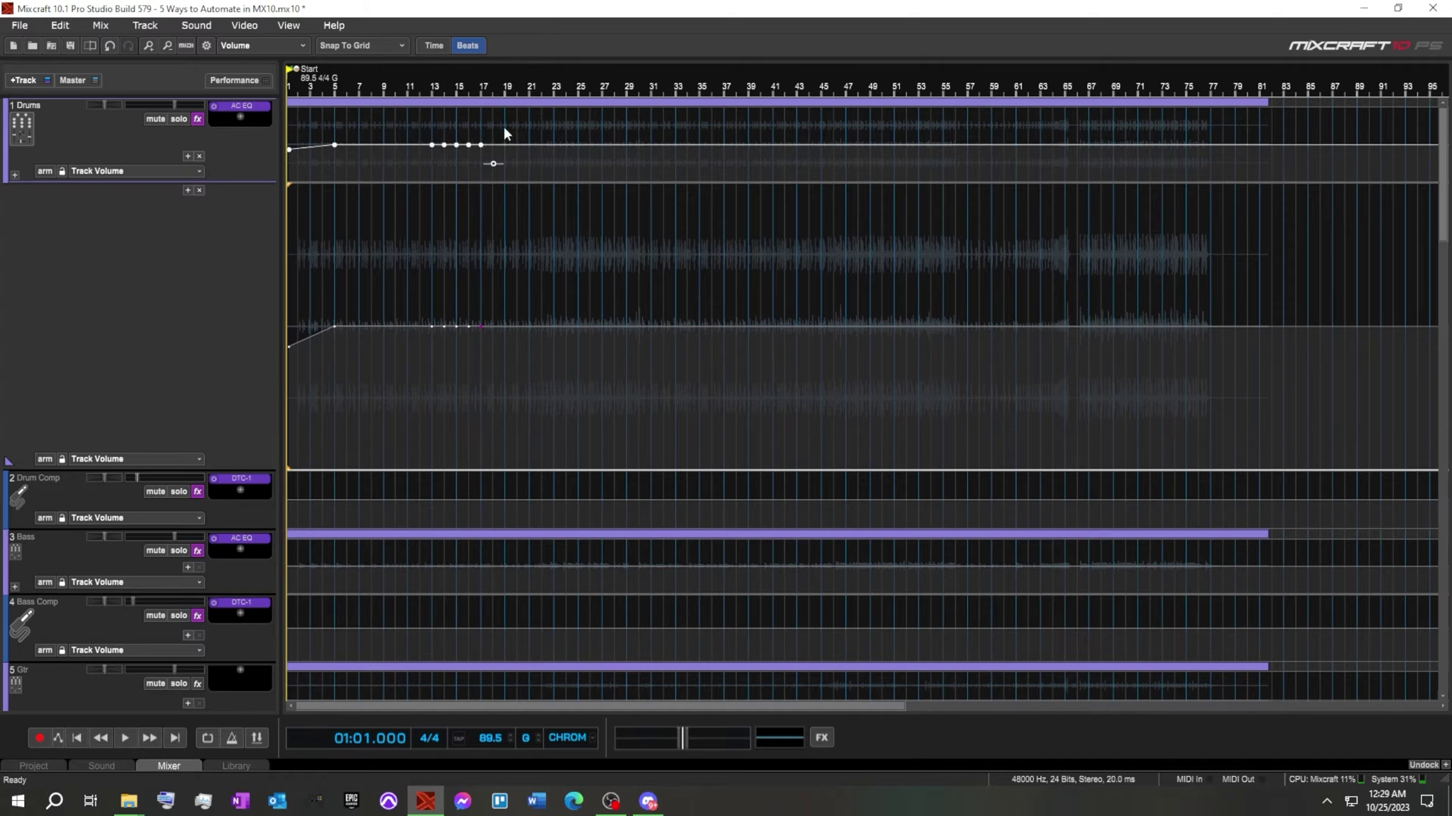
{"action": "left_click", "coordinate": [436, 70]}
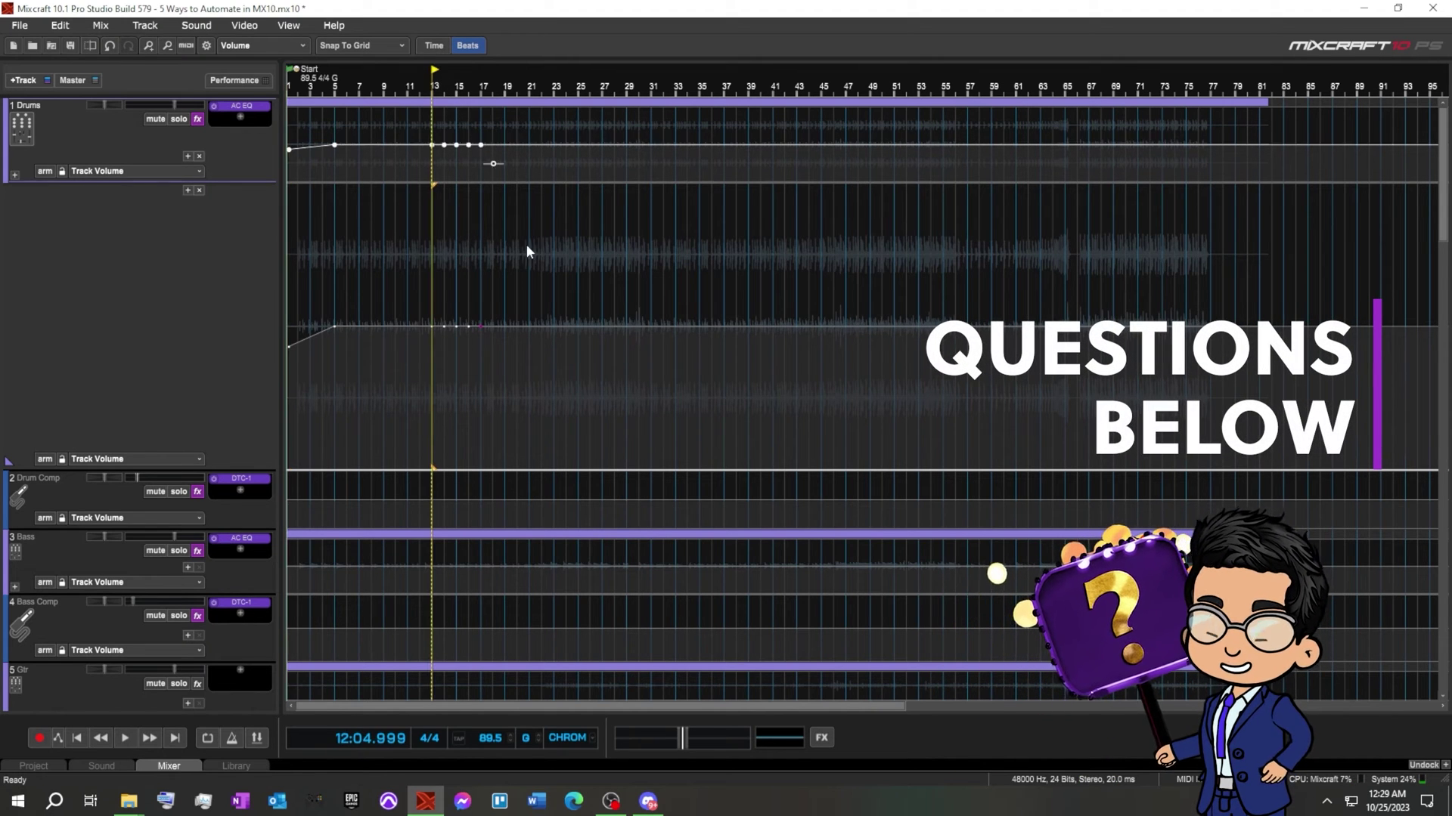
{"action": "left_click", "coordinate": [124, 741]}
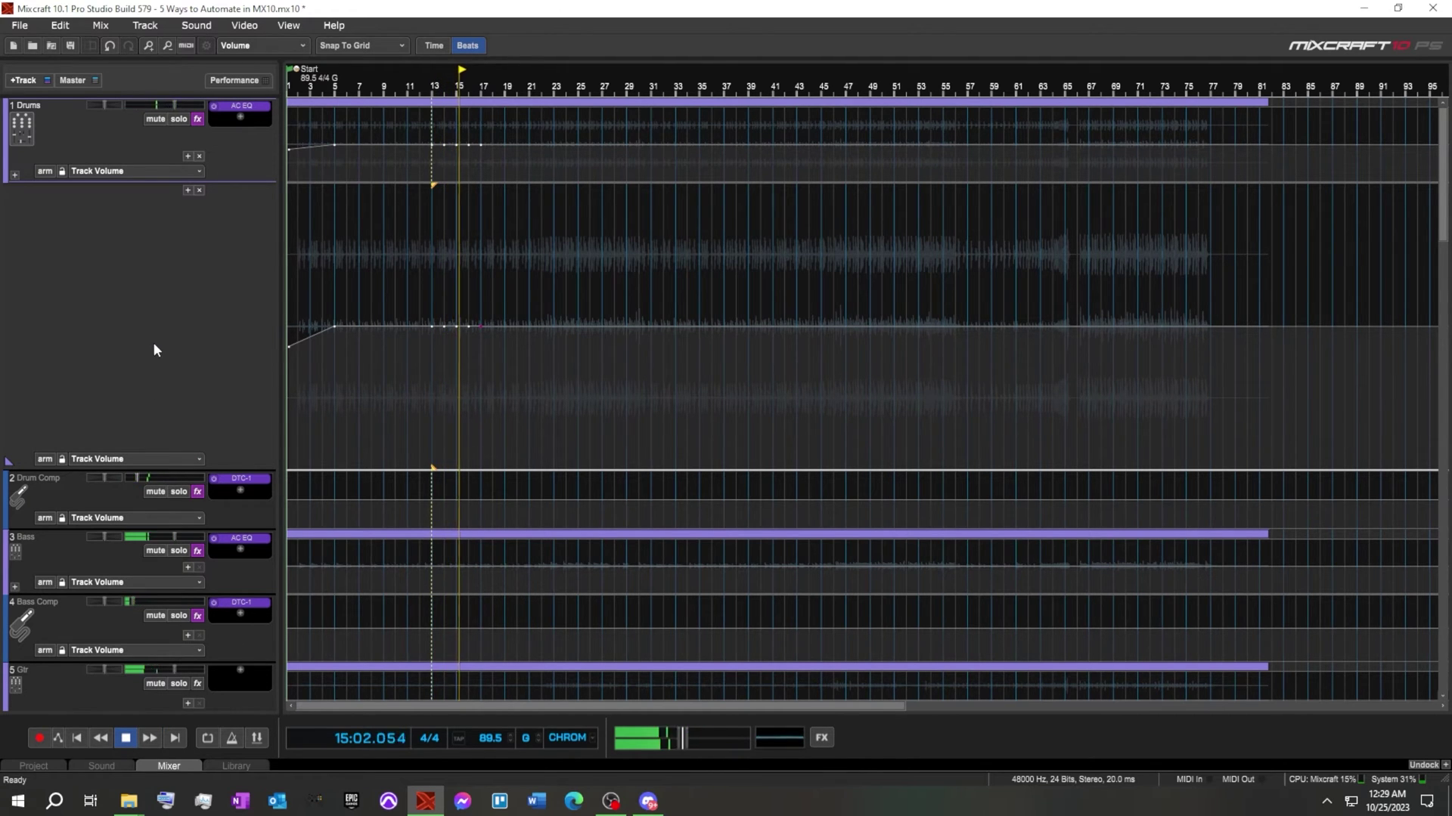
{"action": "left_click", "coordinate": [424, 92]}
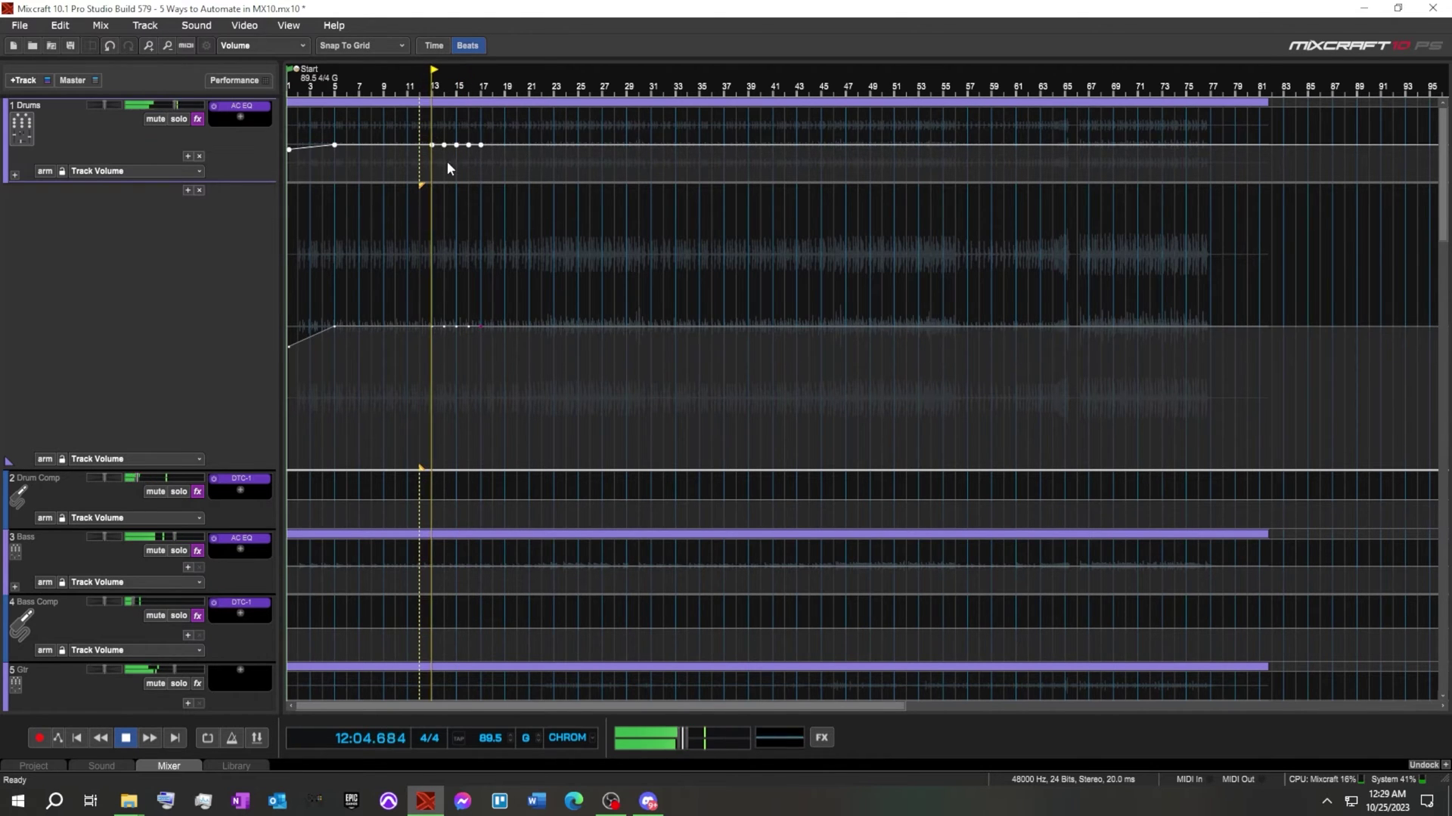
{"action": "scroll", "coordinate": [456, 170], "scroll_direction": "up", "scroll_amount": 2}
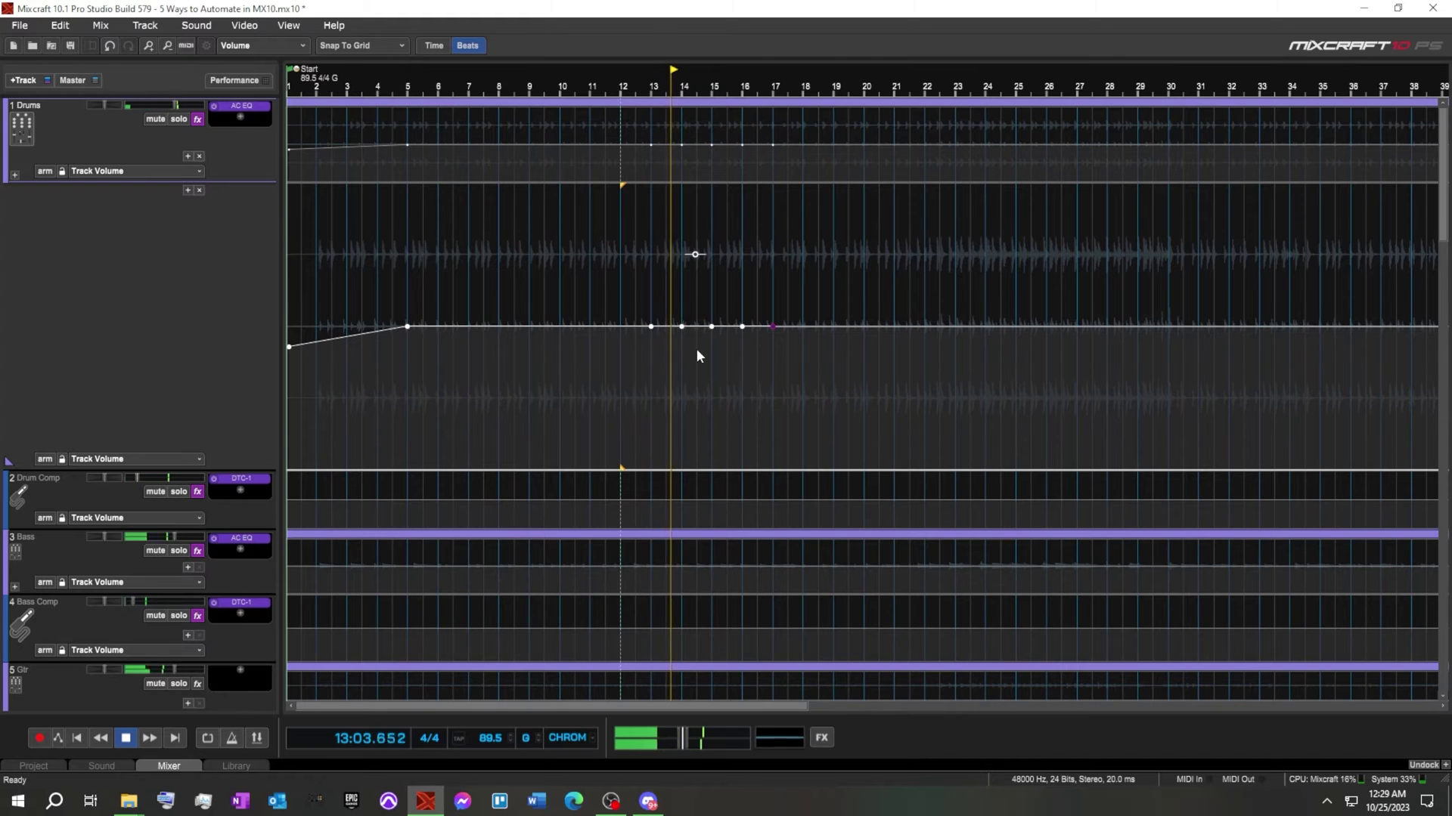
{"action": "left_click_drag", "start_coordinate": [683, 327], "coordinate": [681, 306]}
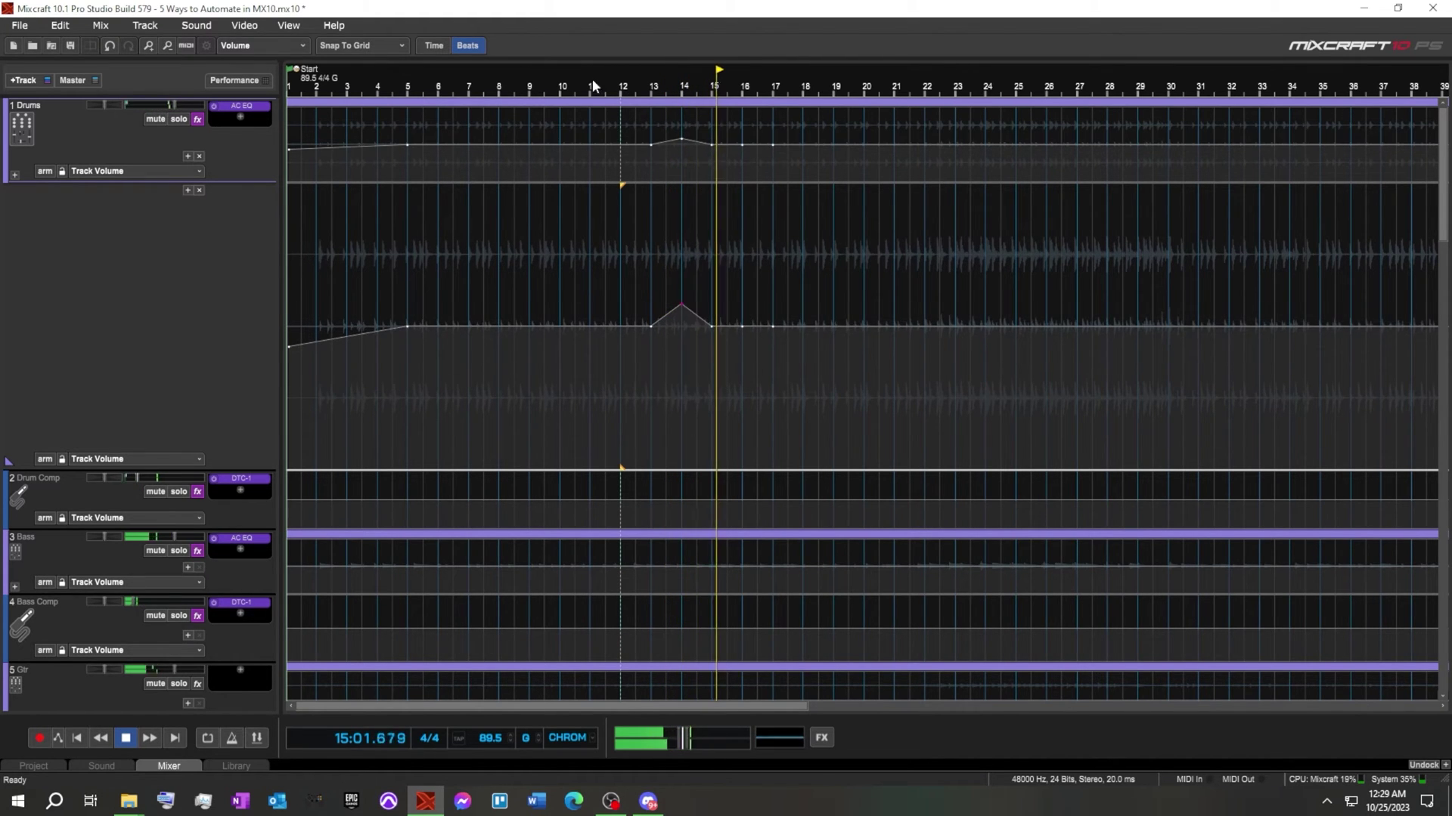
{"action": "left_click", "coordinate": [602, 80]}
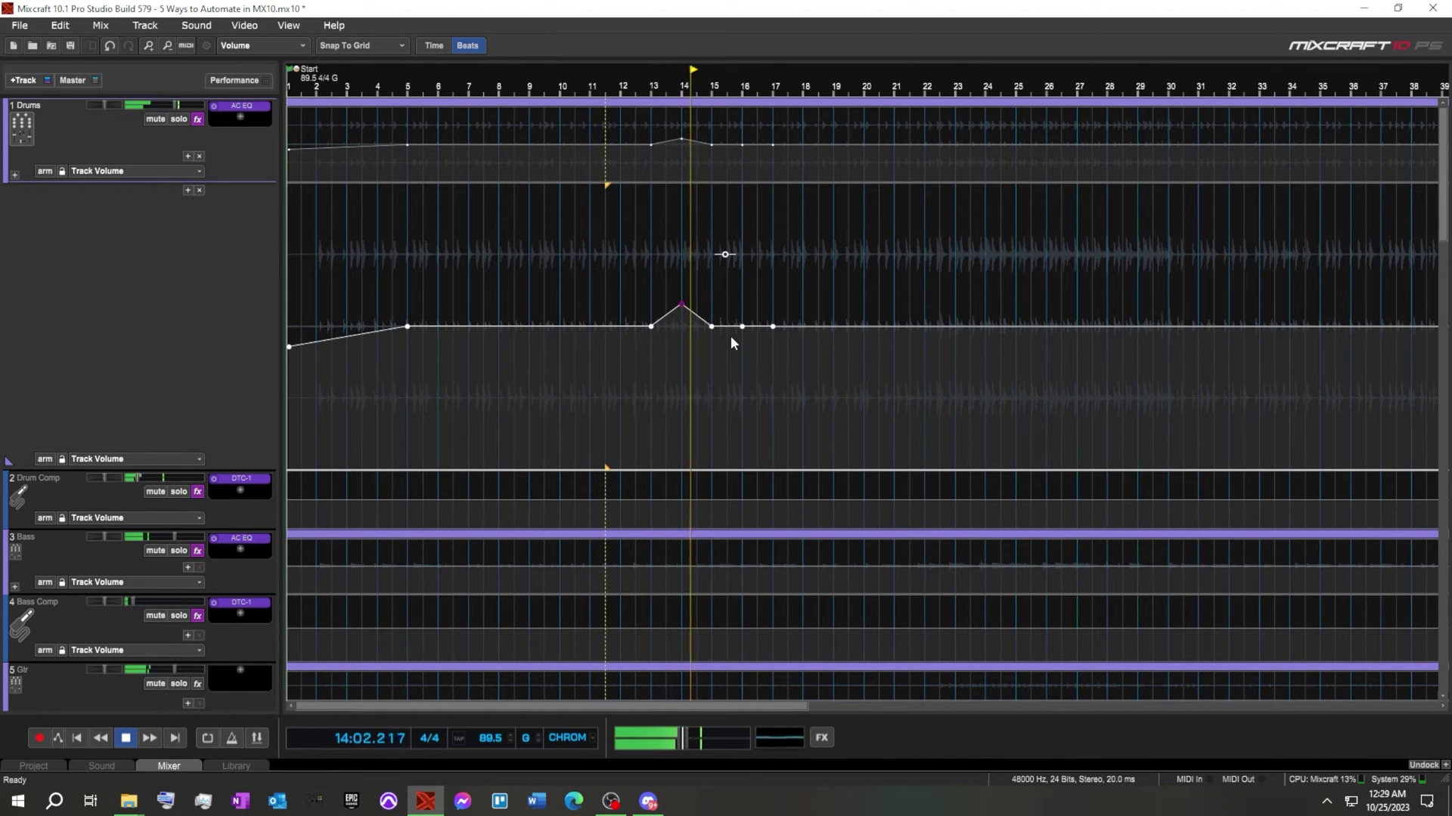
Step: Lower the Drums volume point at bar 17 to -1.9 dB and add points at bars 21, 22 and 23 at that level
{"action": "scroll", "coordinate": [712, 351], "scroll_direction": "down", "scroll_amount": 2}
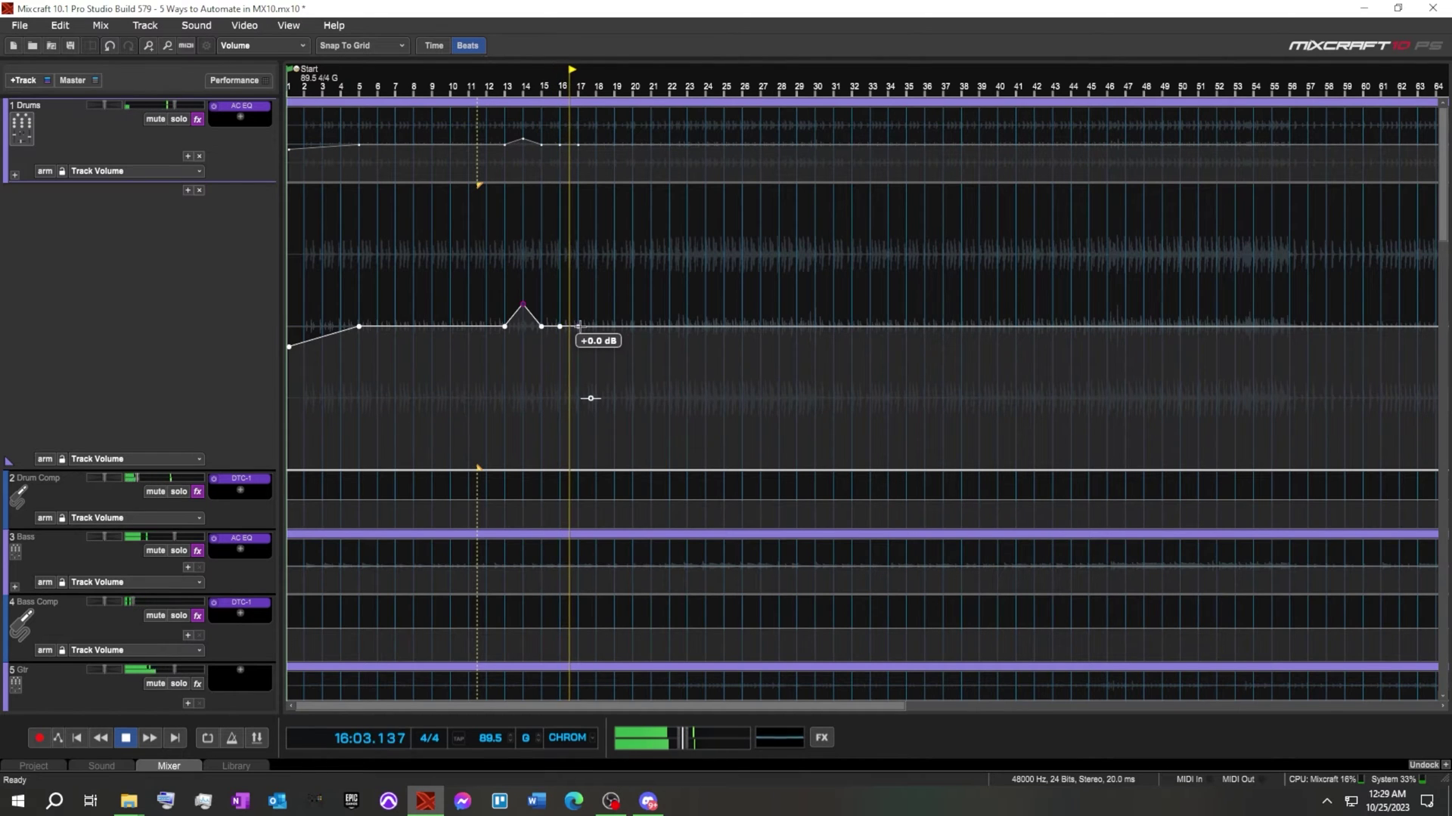
{"action": "left_click_drag", "start_coordinate": [579, 326], "coordinate": [578, 355]}
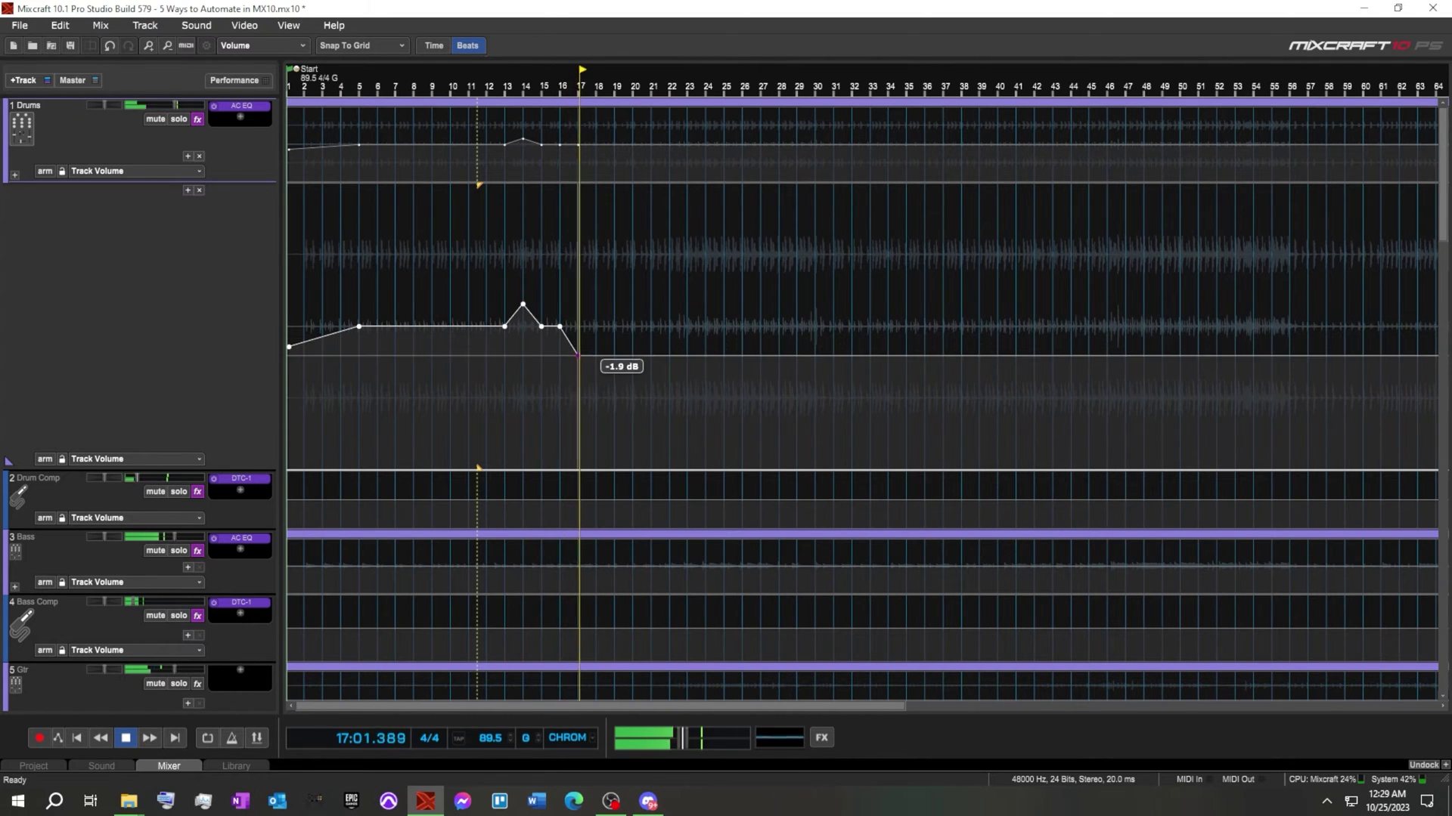
{"action": "left_click", "coordinate": [650, 356]}
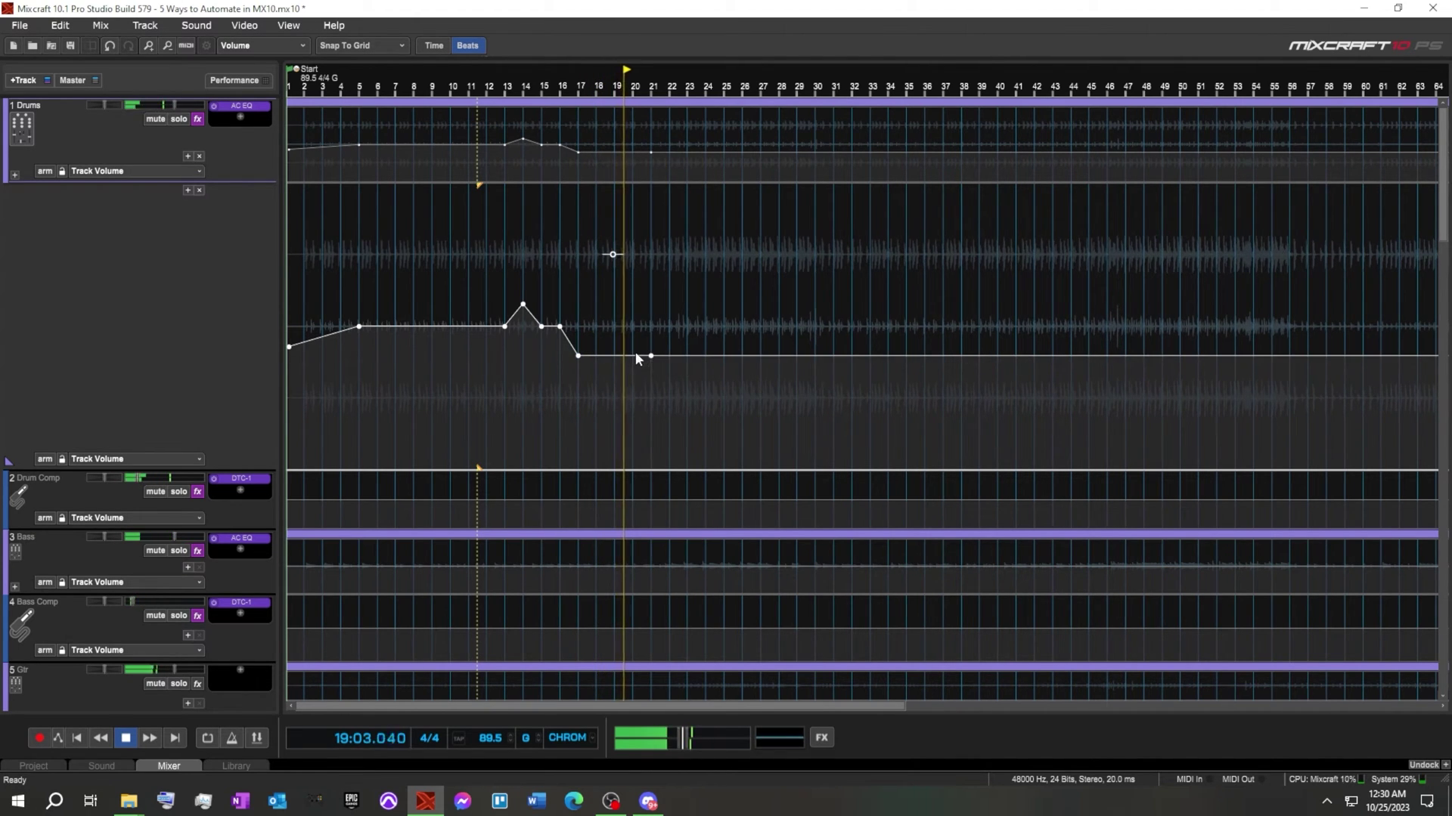
{"action": "left_click", "coordinate": [669, 356]}
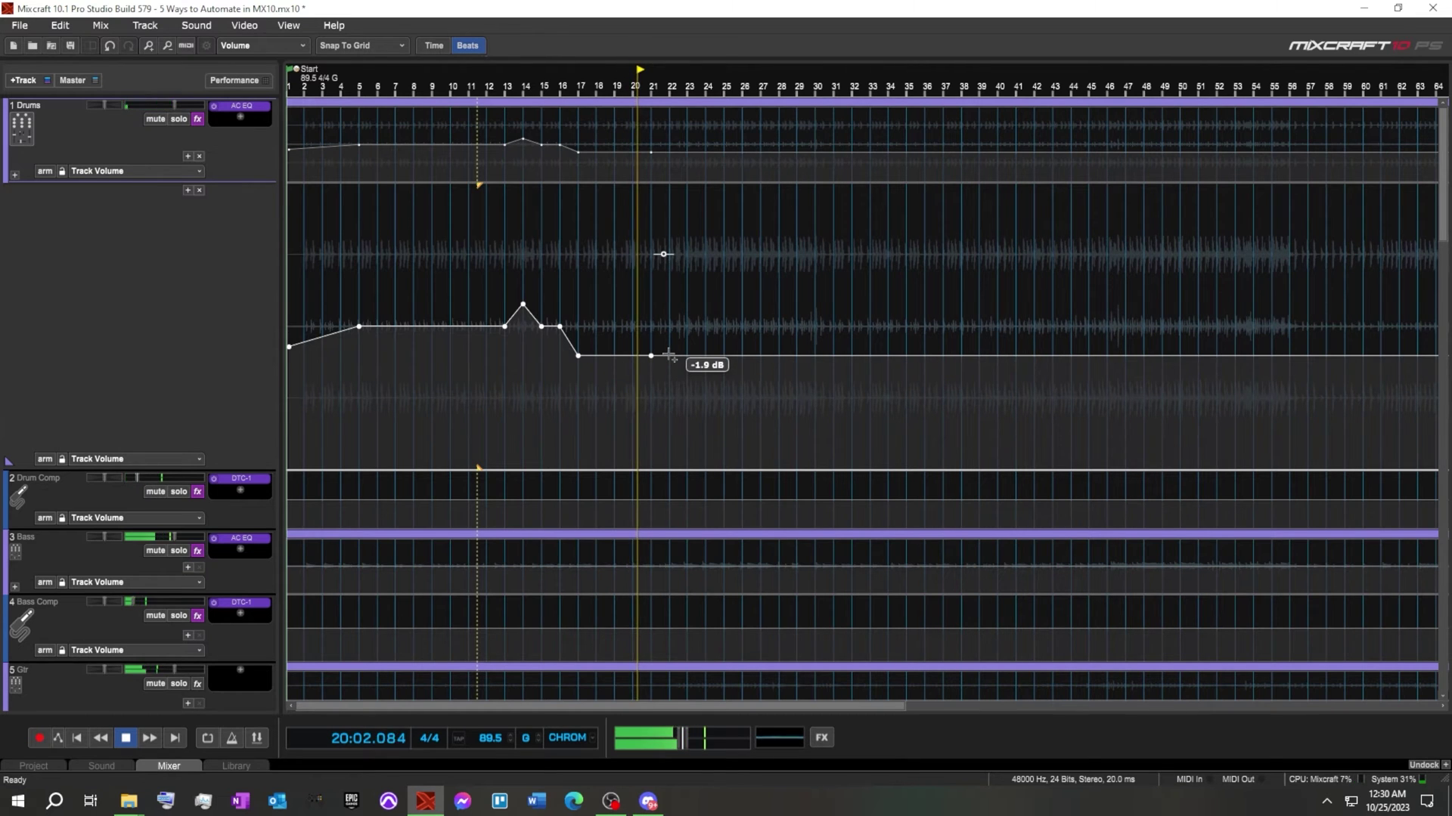
{"action": "left_click", "coordinate": [688, 355]}
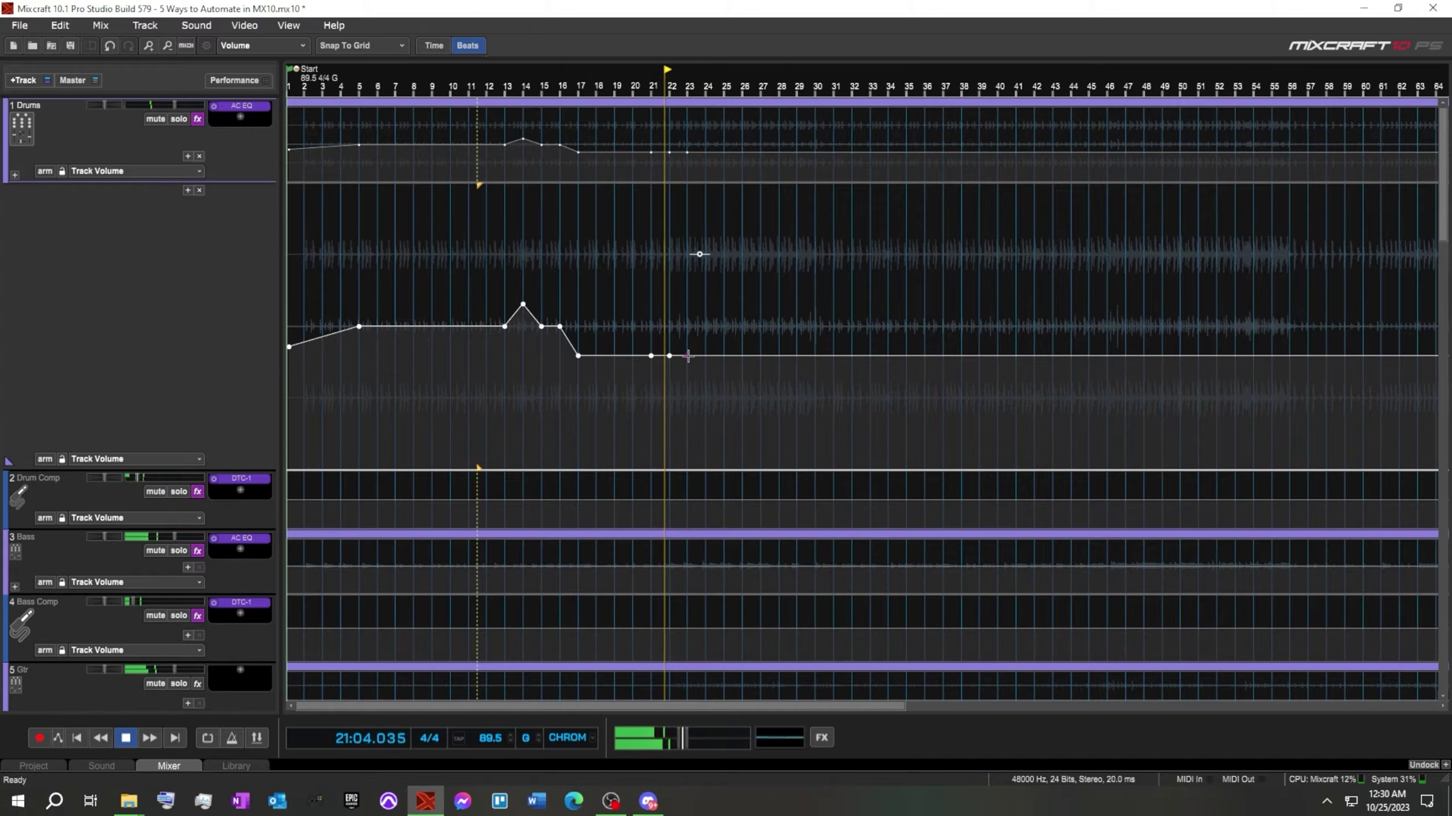
Step: Raise the last Drums volume point to +1.7 dB and place it at bar 23 for a ramp starting at bar 22
{"action": "left_click_drag", "start_coordinate": [687, 355], "coordinate": [670, 295]}
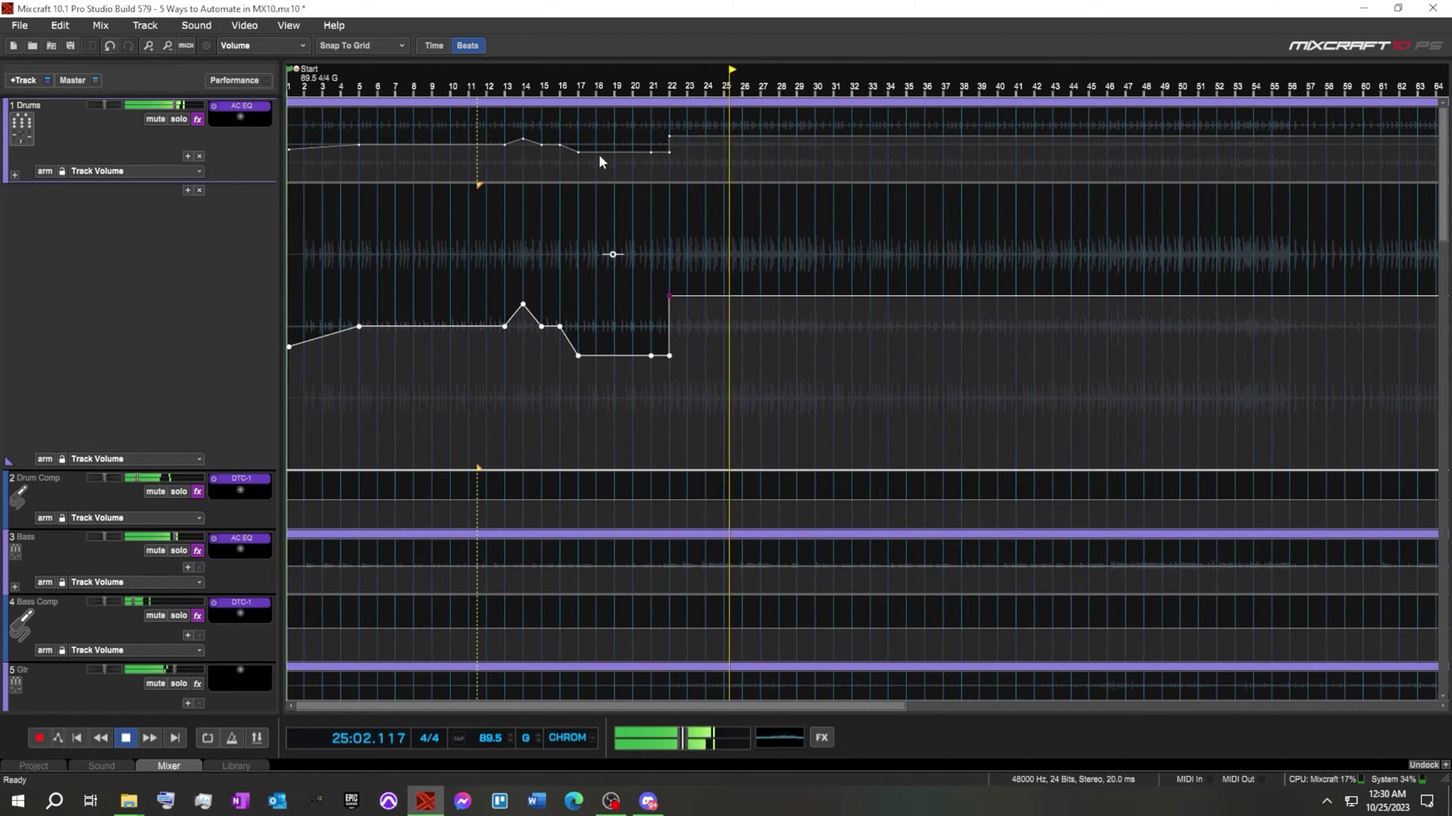
{"action": "left_click", "coordinate": [633, 89]}
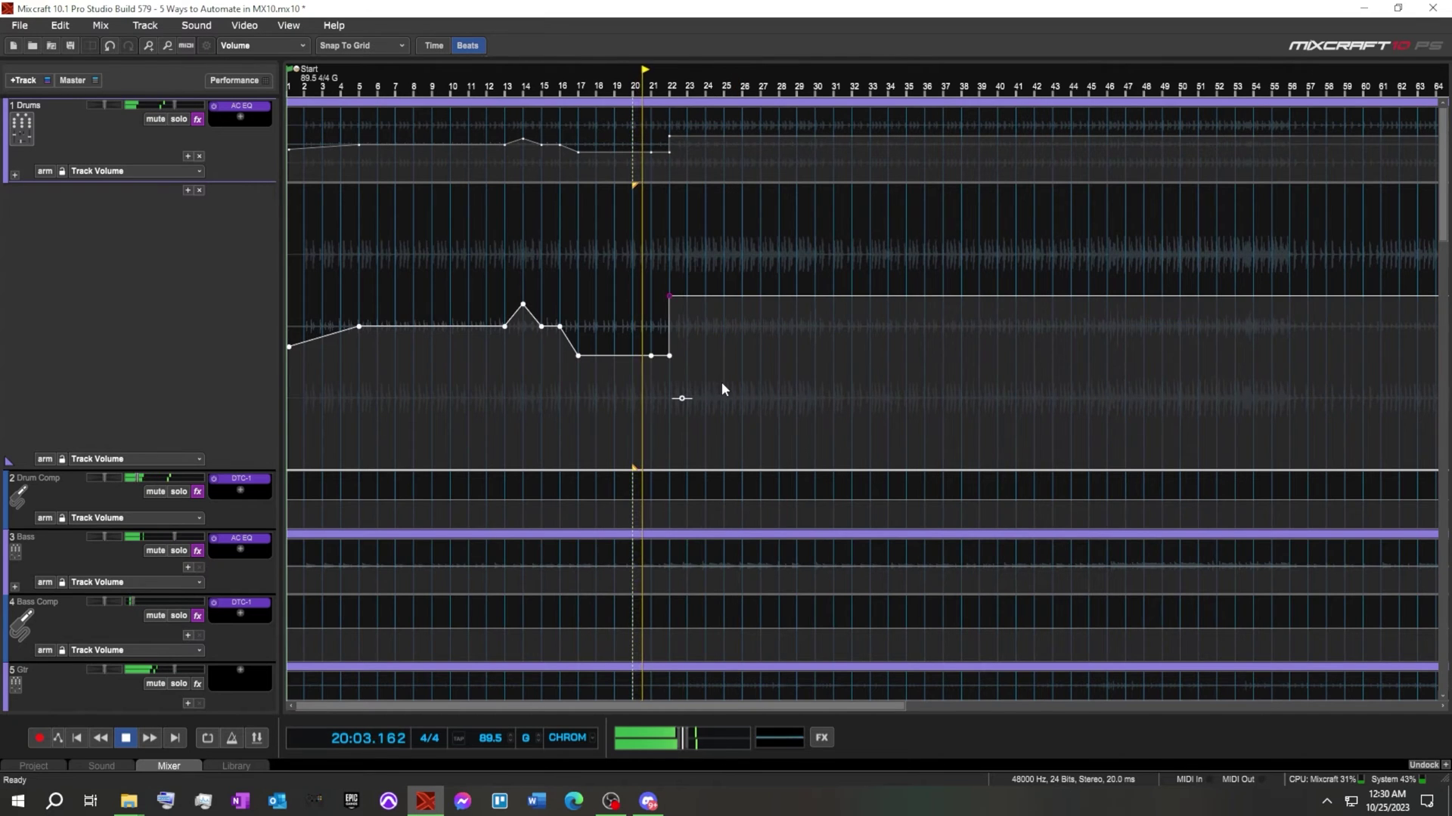
{"action": "scroll", "coordinate": [724, 379], "scroll_direction": "up", "scroll_amount": 1}
{"action": "scroll", "coordinate": [1004, 387], "scroll_direction": "up", "scroll_amount": 1}
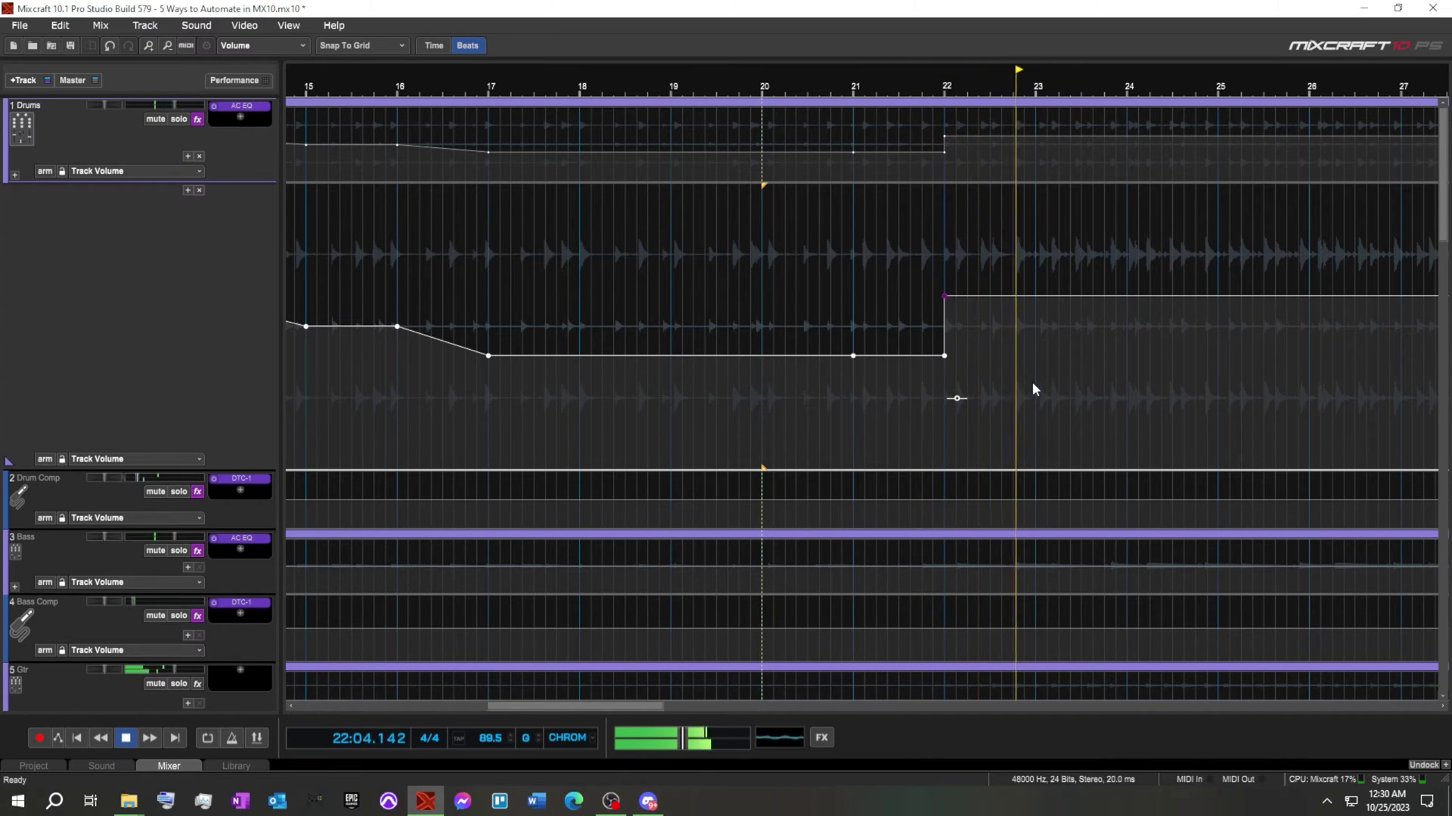
{"action": "mouse_move", "coordinate": [944, 295]}
{"action": "left_click_drag", "start_coordinate": [944, 296], "coordinate": [1041, 300]}
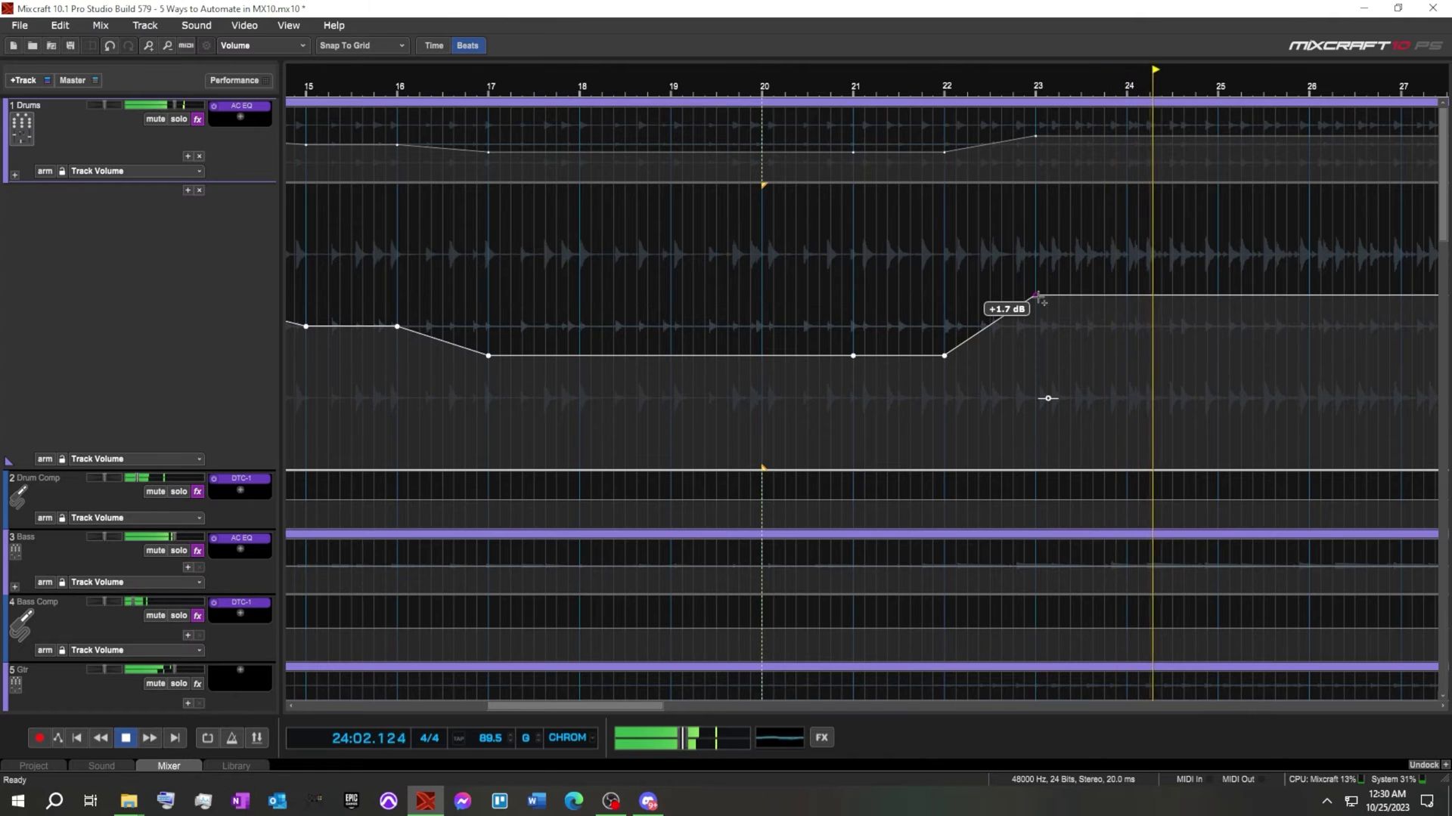
Step: Audition the ramp from bar 21, move its end point slightly higher and just before bar 23, and stop playback
{"action": "left_click", "coordinate": [887, 80]}
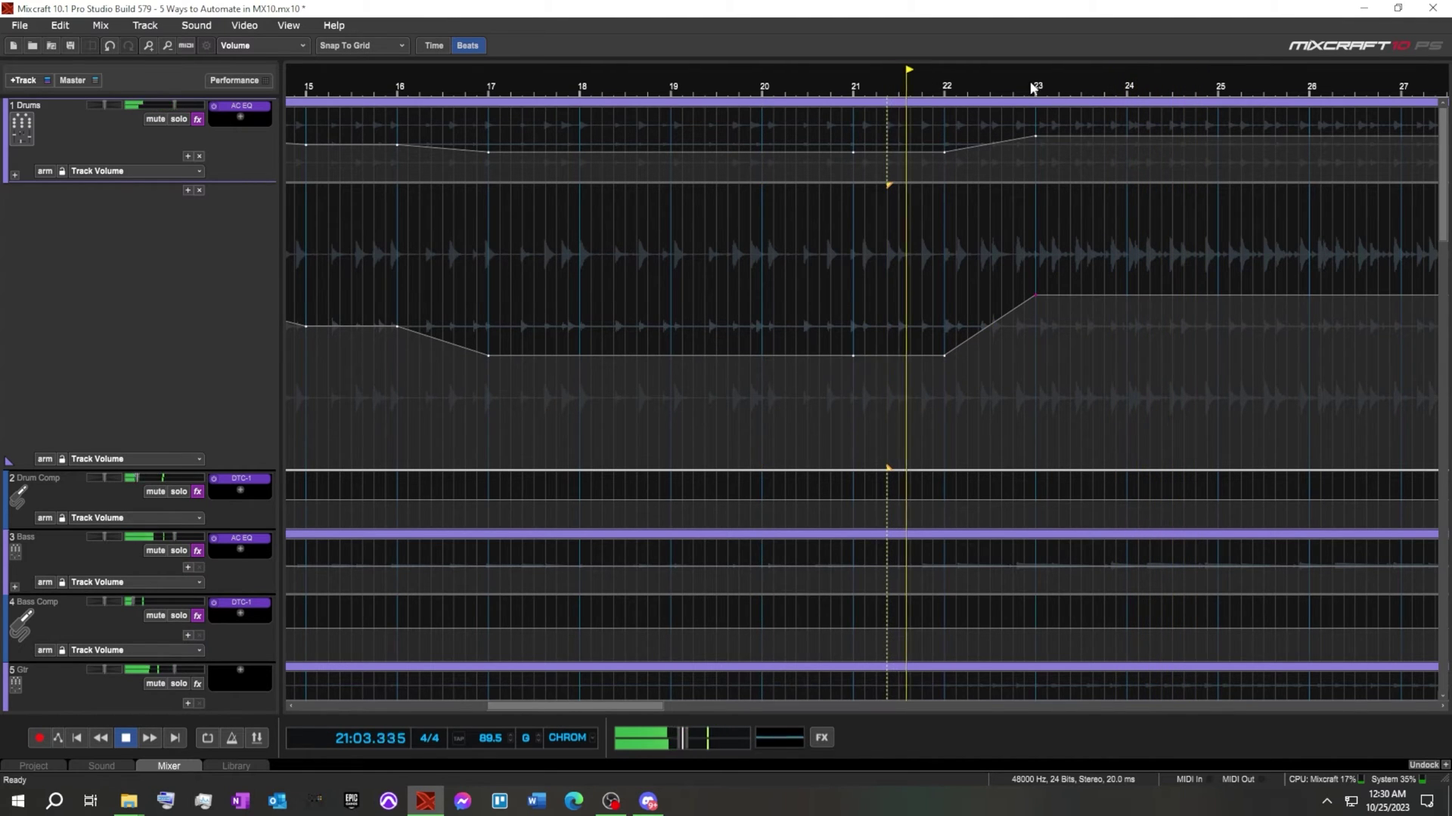
{"action": "mouse_move", "coordinate": [1035, 295]}
{"action": "left_mouse_down"}
{"action": "mouse_move", "coordinate": [1046, 282]}
{"action": "mouse_move", "coordinate": [1012, 282]}
{"action": "left_mouse_up"}
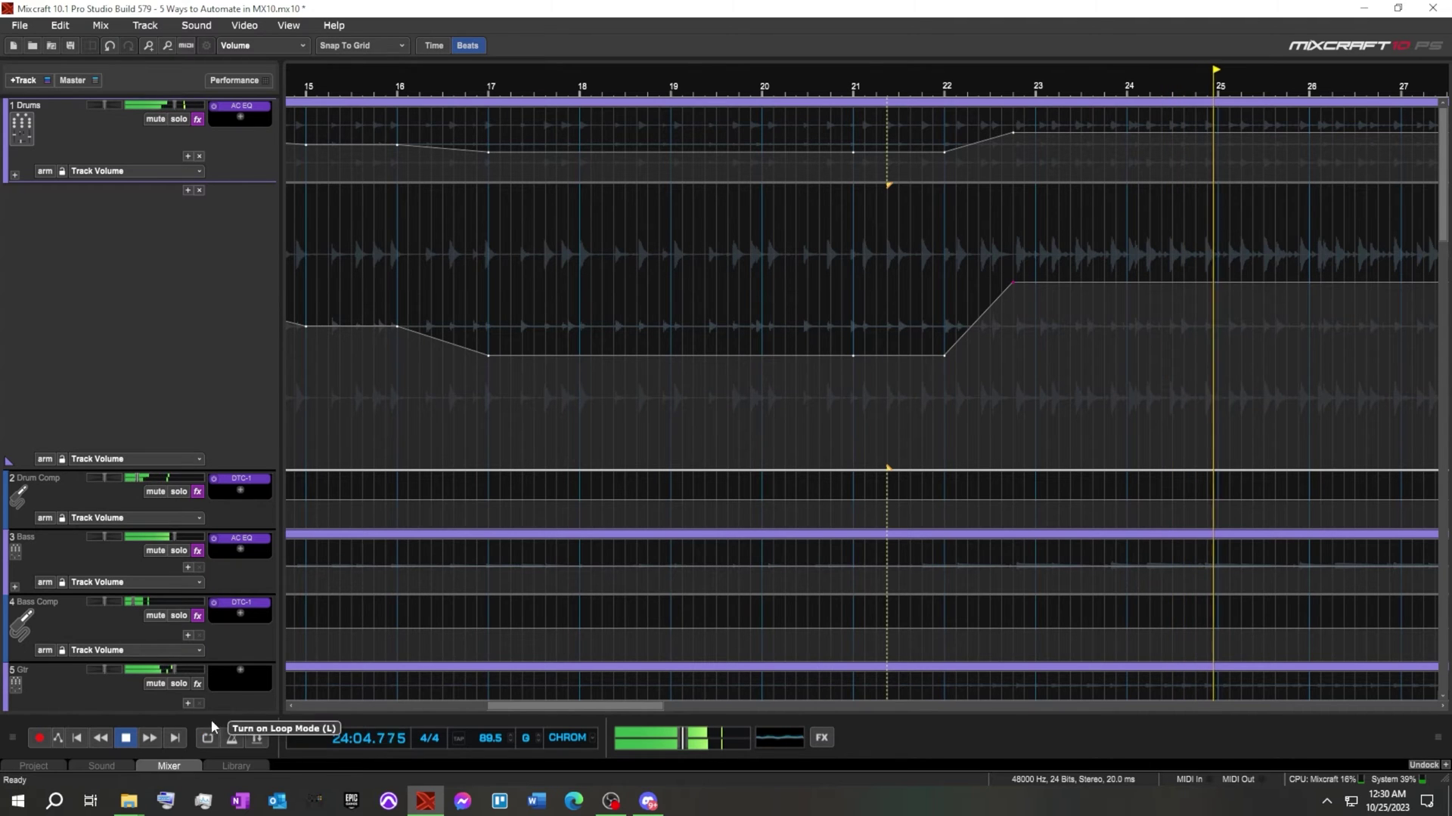
{"action": "left_click", "coordinate": [121, 739]}
{"action": "scroll", "coordinate": [555, 408], "scroll_direction": "down", "scroll_amount": 5}
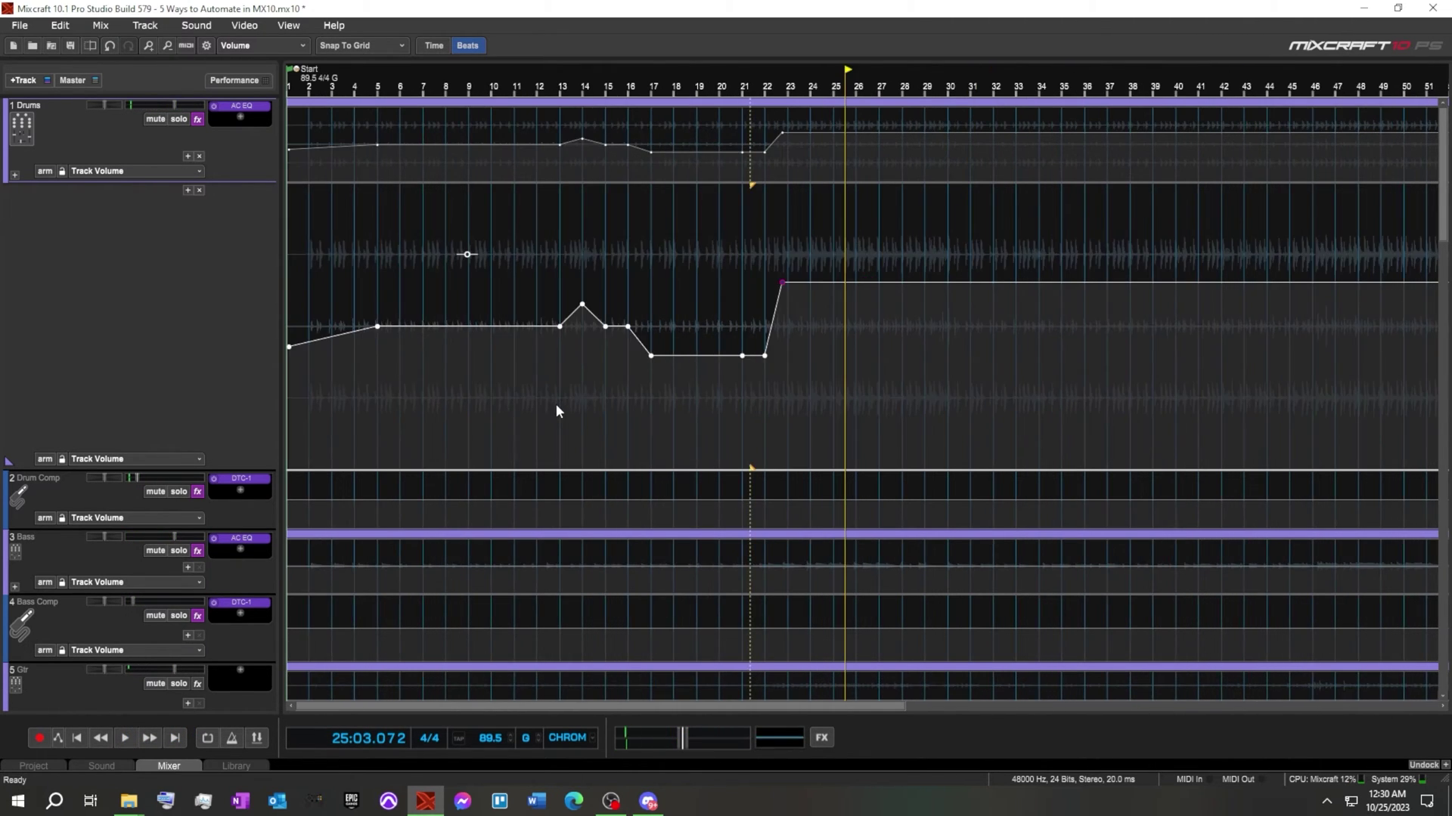
{"action": "scroll", "coordinate": [555, 408], "scroll_direction": "down", "scroll_amount": 3}
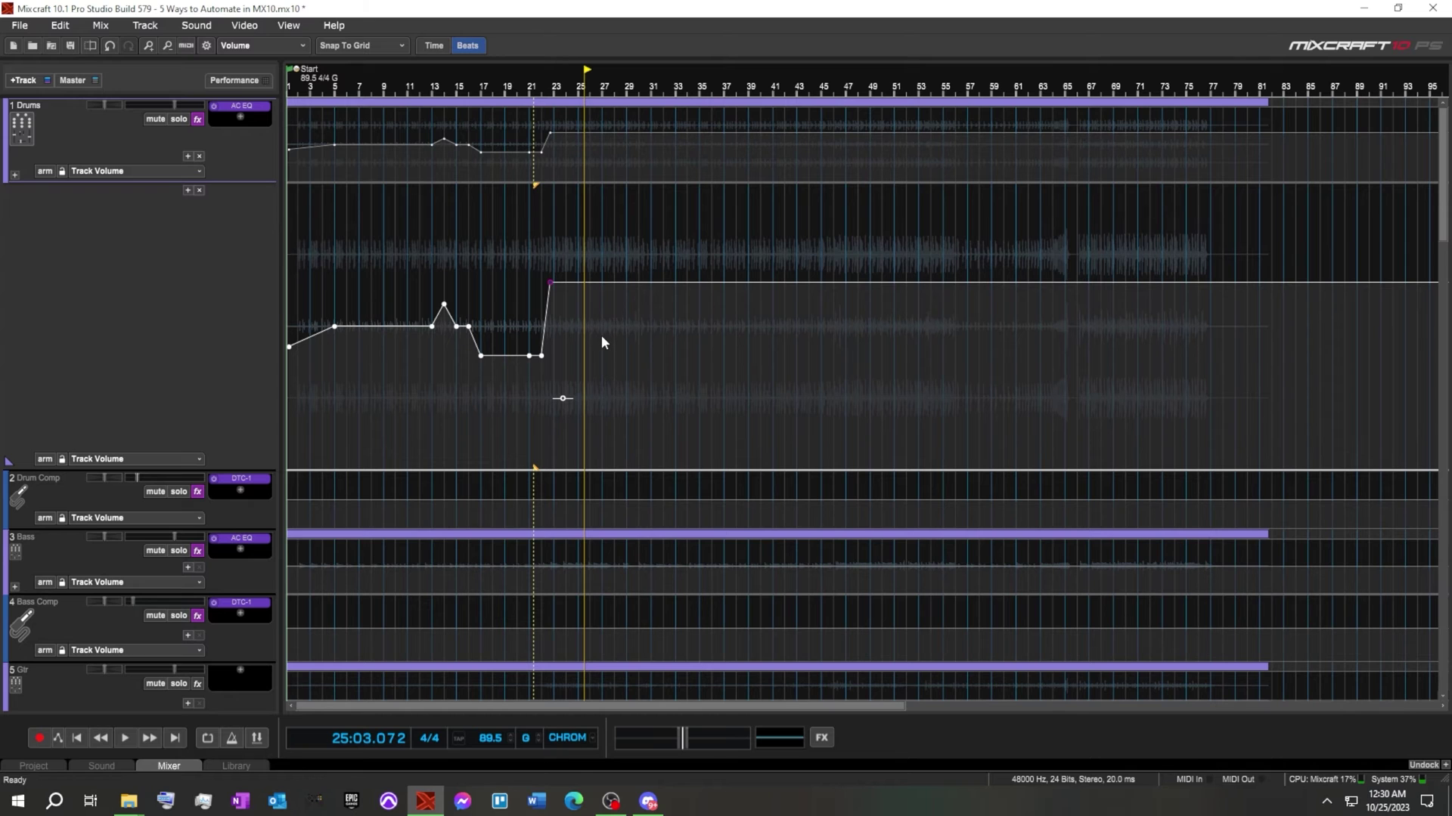
Step: Remove the extra Track Volume automation lane from the Drums track
{"action": "left_click", "coordinate": [309, 146]}
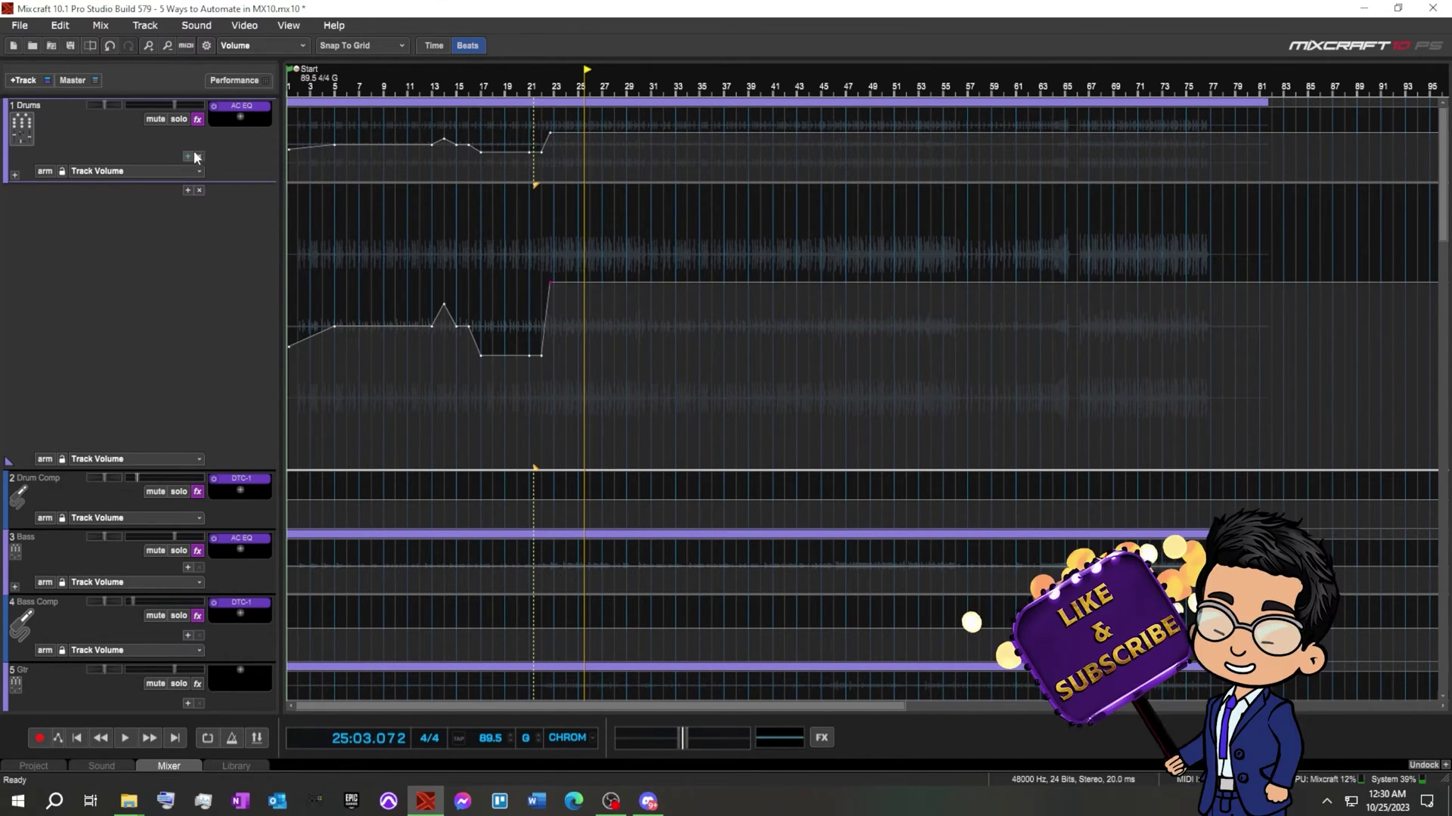
{"action": "left_click", "coordinate": [200, 190]}
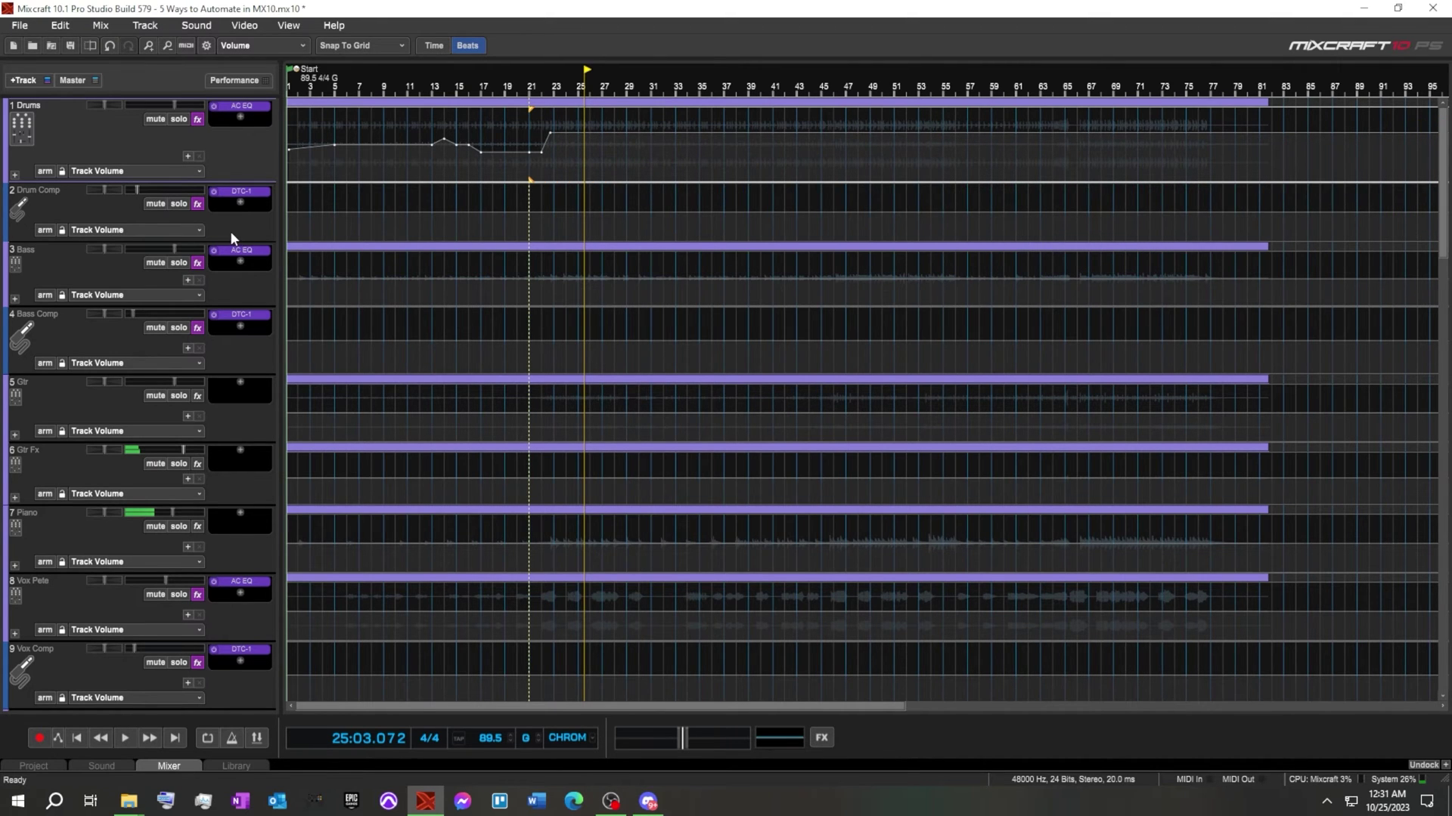
Step: Add a second Track Volume automation lane to the Drum Comp send track and arm it for automation recording
{"action": "left_click", "coordinate": [46, 230]}
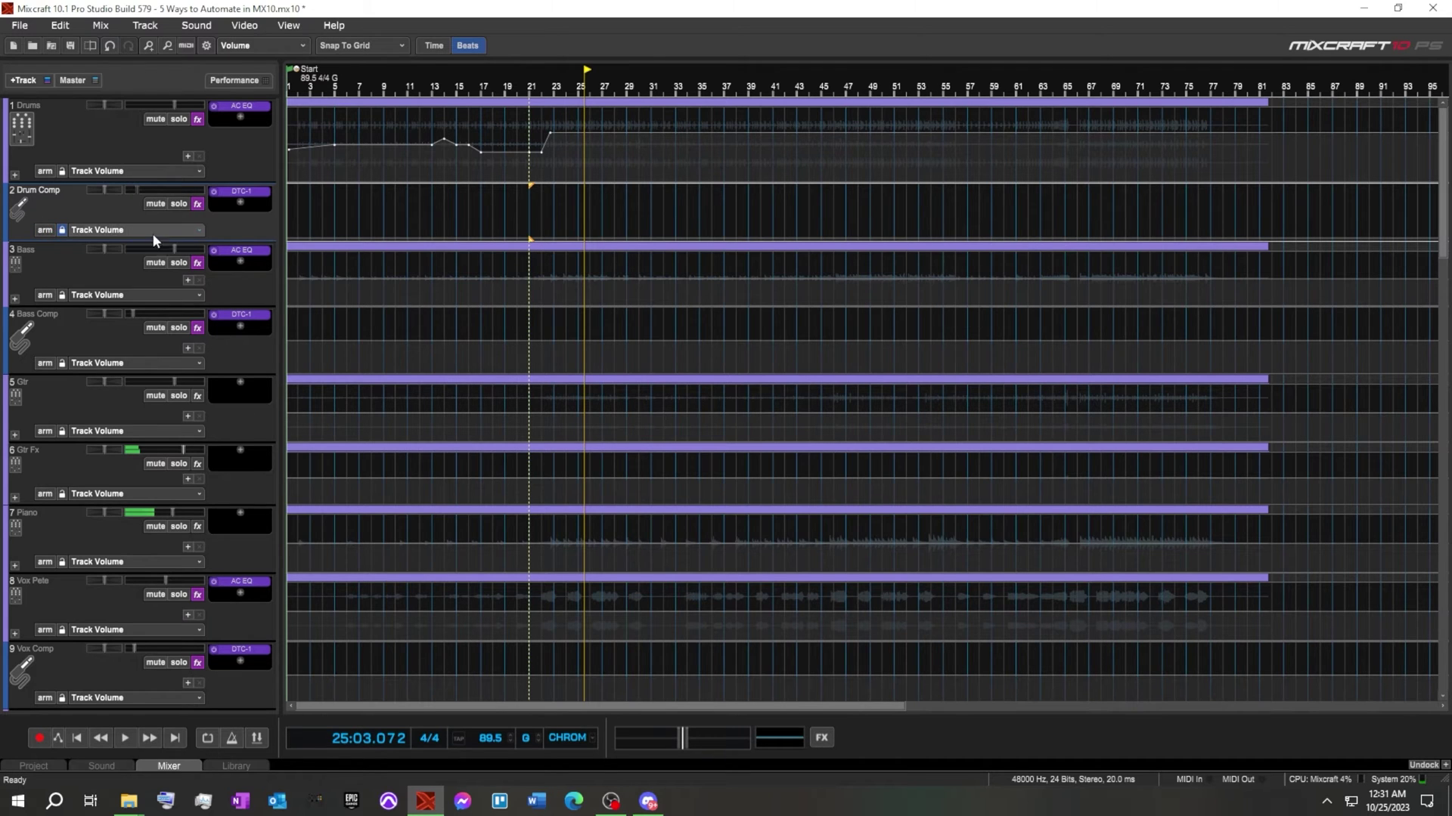
{"action": "left_click", "coordinate": [199, 230]}
{"action": "left_click", "coordinate": [113, 260]}
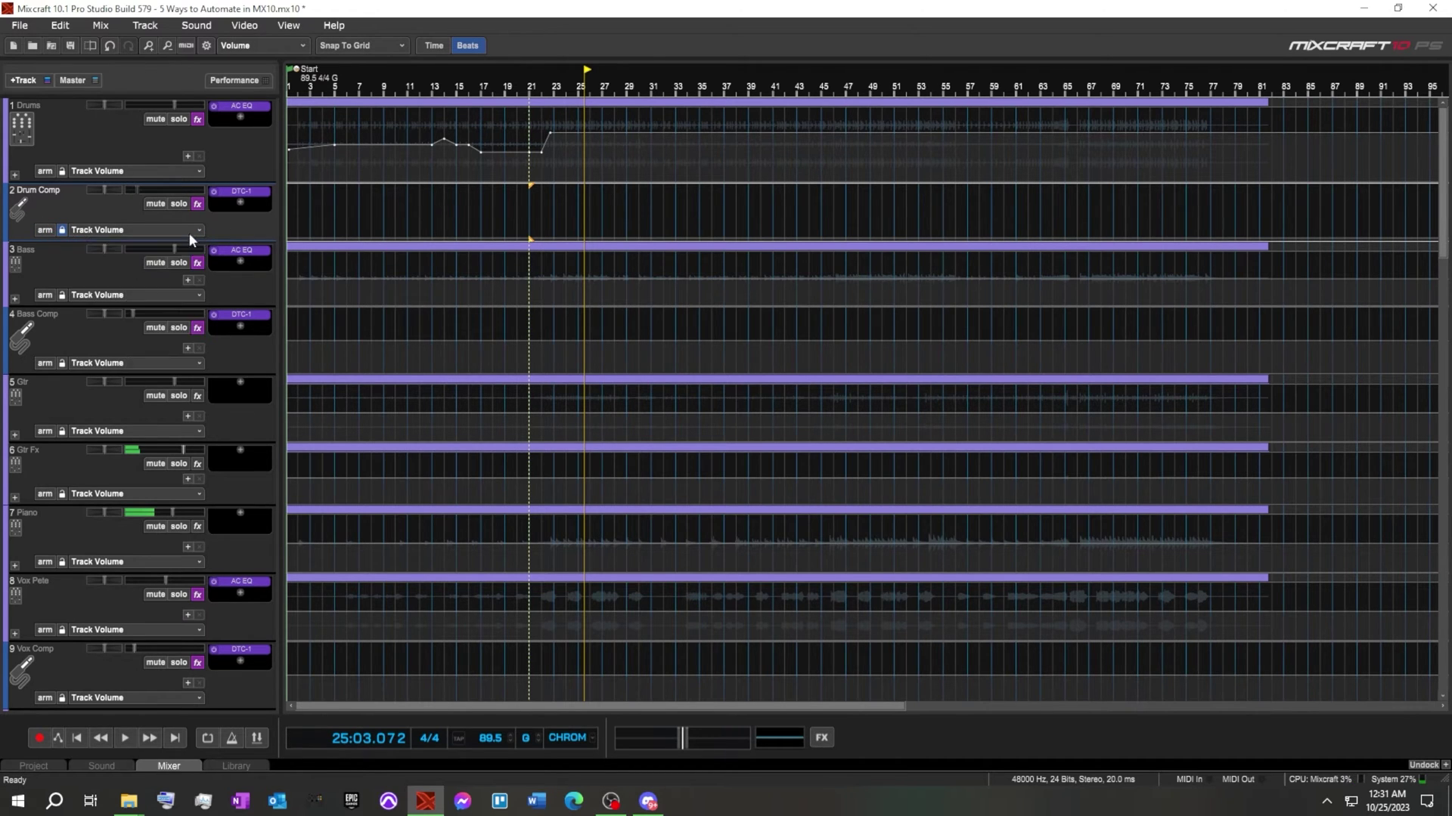
{"action": "left_click", "coordinate": [115, 233]}
{"action": "left_click", "coordinate": [124, 260]}
{"action": "left_click", "coordinate": [188, 252]}
{"action": "left_click", "coordinate": [227, 249]}
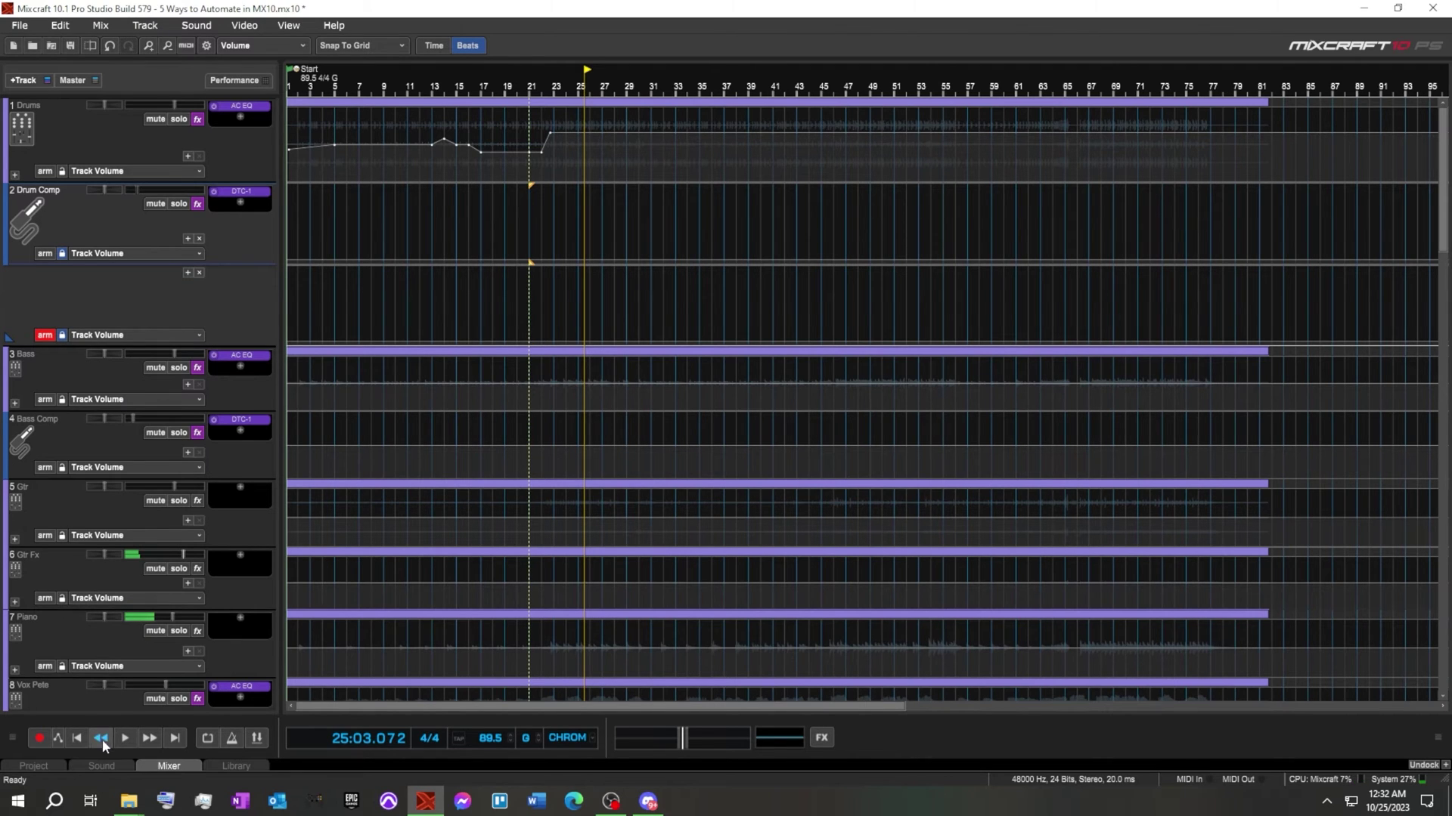
Step: Record live volume automation on the Drum Comp track from bar 21 by moving its volume fader down and up, and stop recording
{"action": "left_click", "coordinate": [40, 743]}
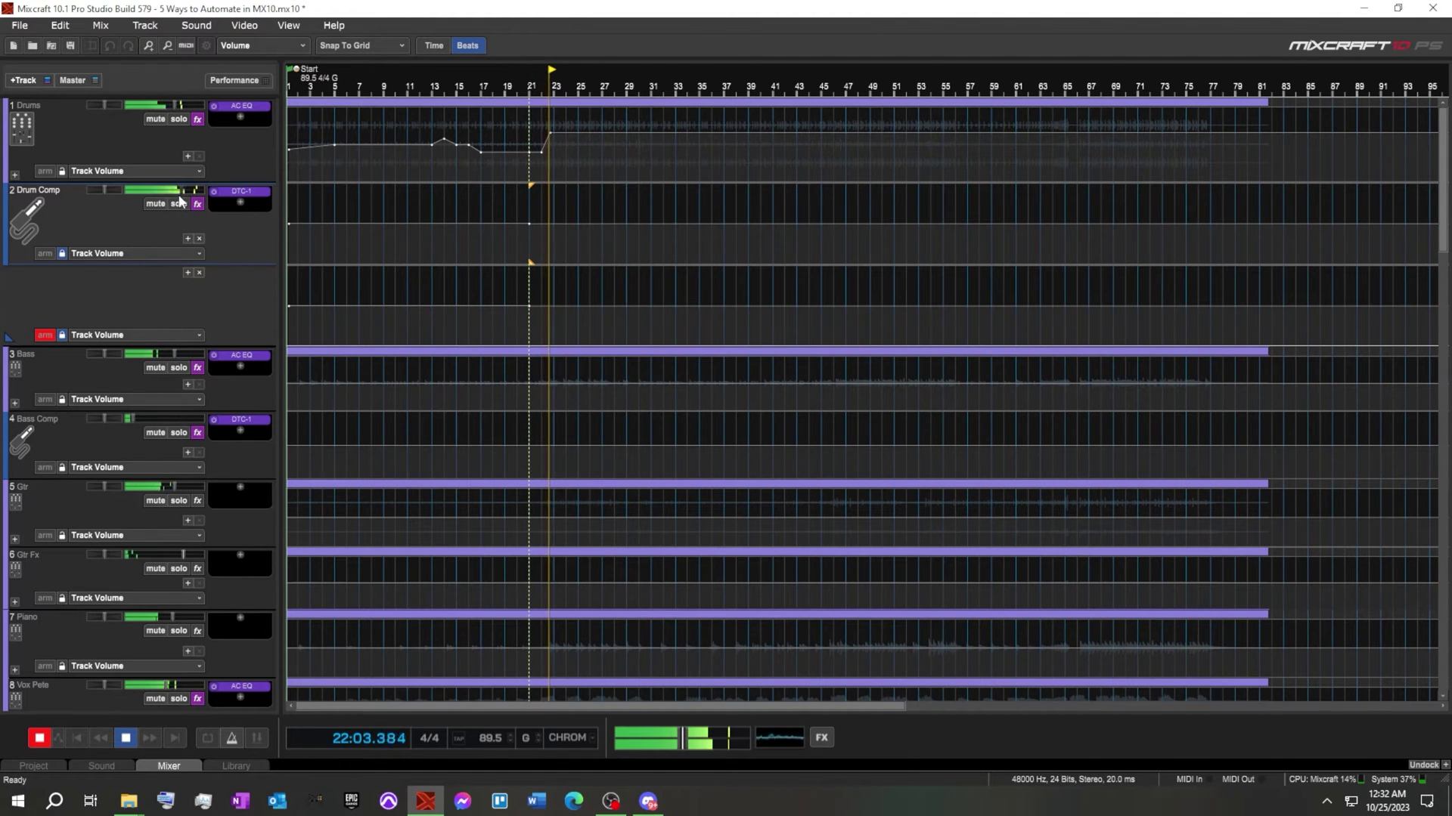
{"action": "mouse_move", "coordinate": [187, 200]}
{"action": "left_mouse_down"}
{"action": "mouse_move", "coordinate": [126, 190]}
{"action": "mouse_move", "coordinate": [144, 191]}
{"action": "left_mouse_up"}
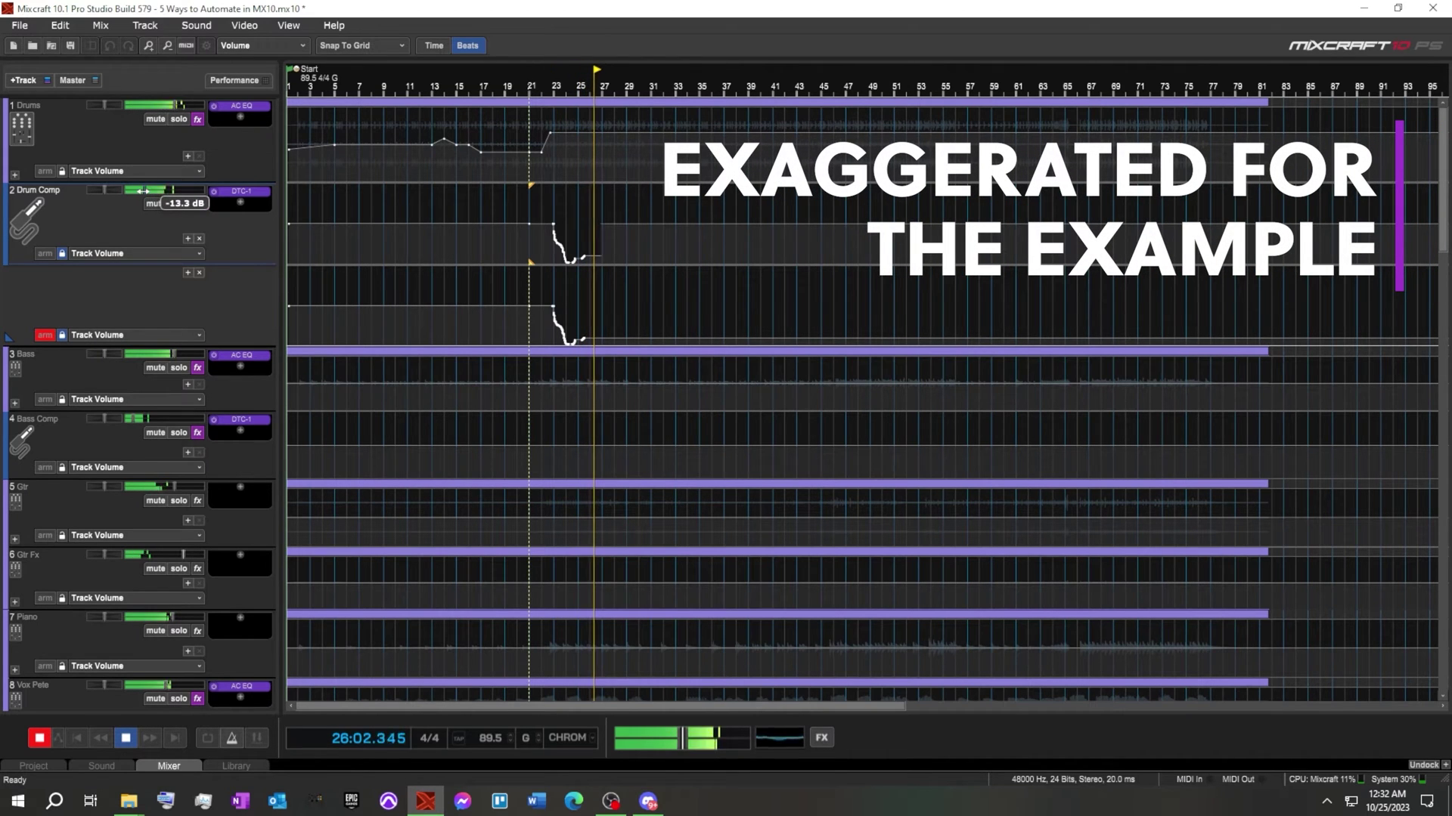
{"action": "mouse_move", "coordinate": [142, 190]}
{"action": "left_mouse_down"}
{"action": "mouse_move", "coordinate": [190, 191]}
{"action": "mouse_move", "coordinate": [148, 195]}
{"action": "mouse_move", "coordinate": [185, 203]}
{"action": "mouse_move", "coordinate": [156, 203]}
{"action": "mouse_move", "coordinate": [174, 198]}
{"action": "mouse_move", "coordinate": [156, 216]}
{"action": "left_mouse_up"}
{"action": "key", "text": "space"}
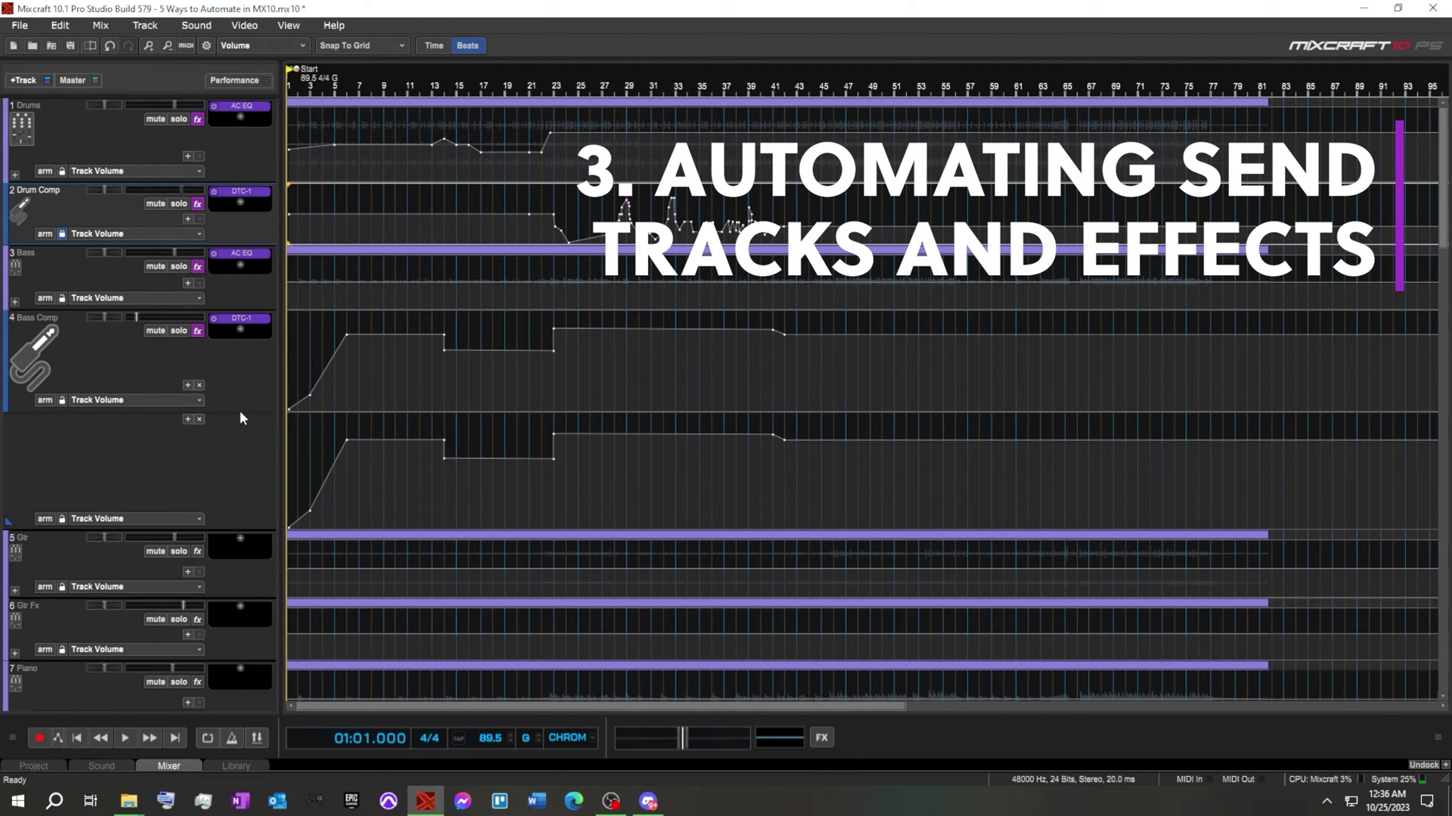
Step: Make the Bass Comp track slightly taller and solo the Gtr and Gtr Fx tracks
{"action": "left_click_drag", "start_coordinate": [241, 413], "coordinate": [235, 421]}
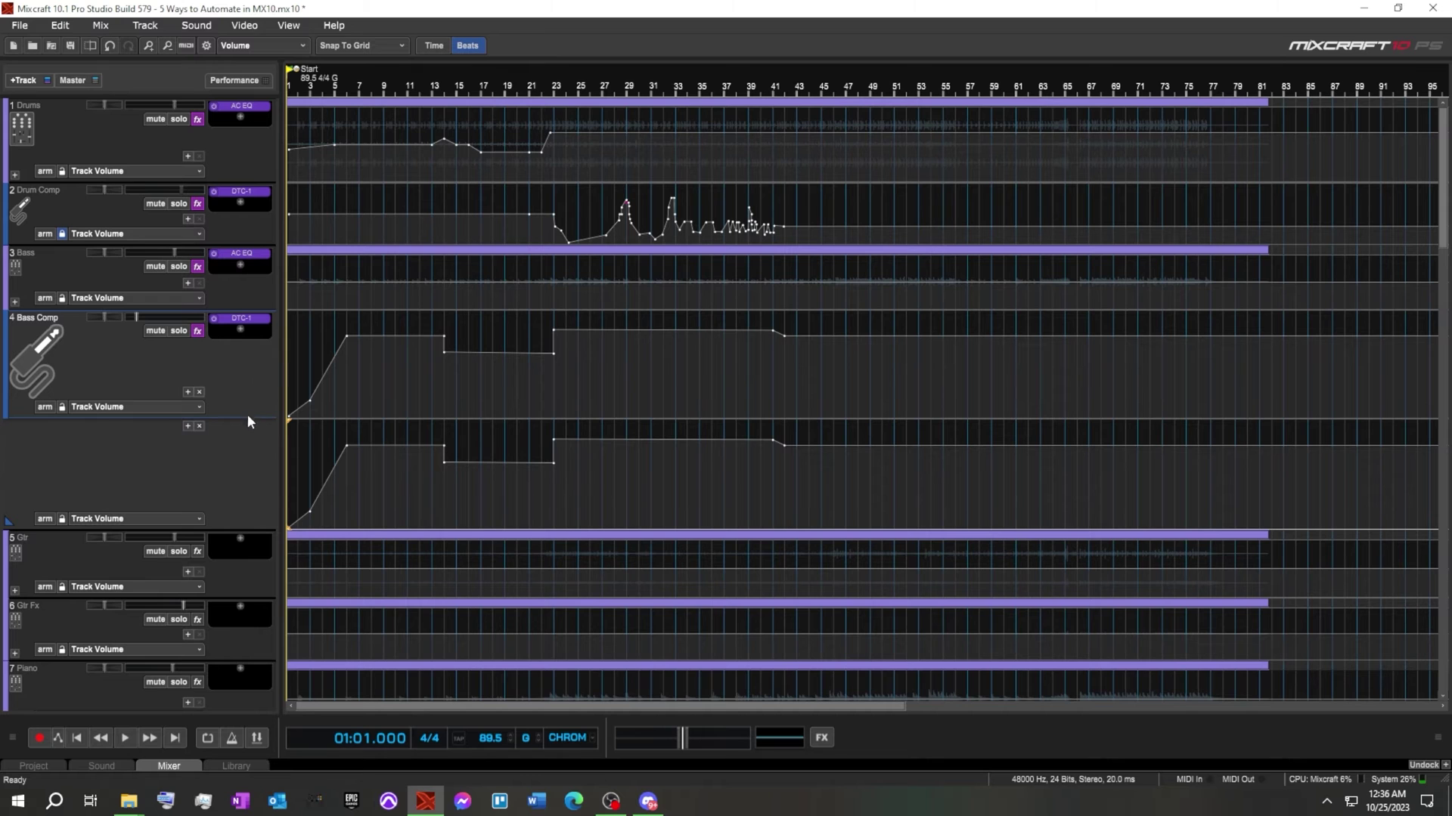
{"action": "scroll", "coordinate": [240, 476], "scroll_direction": "down", "scroll_amount": 4}
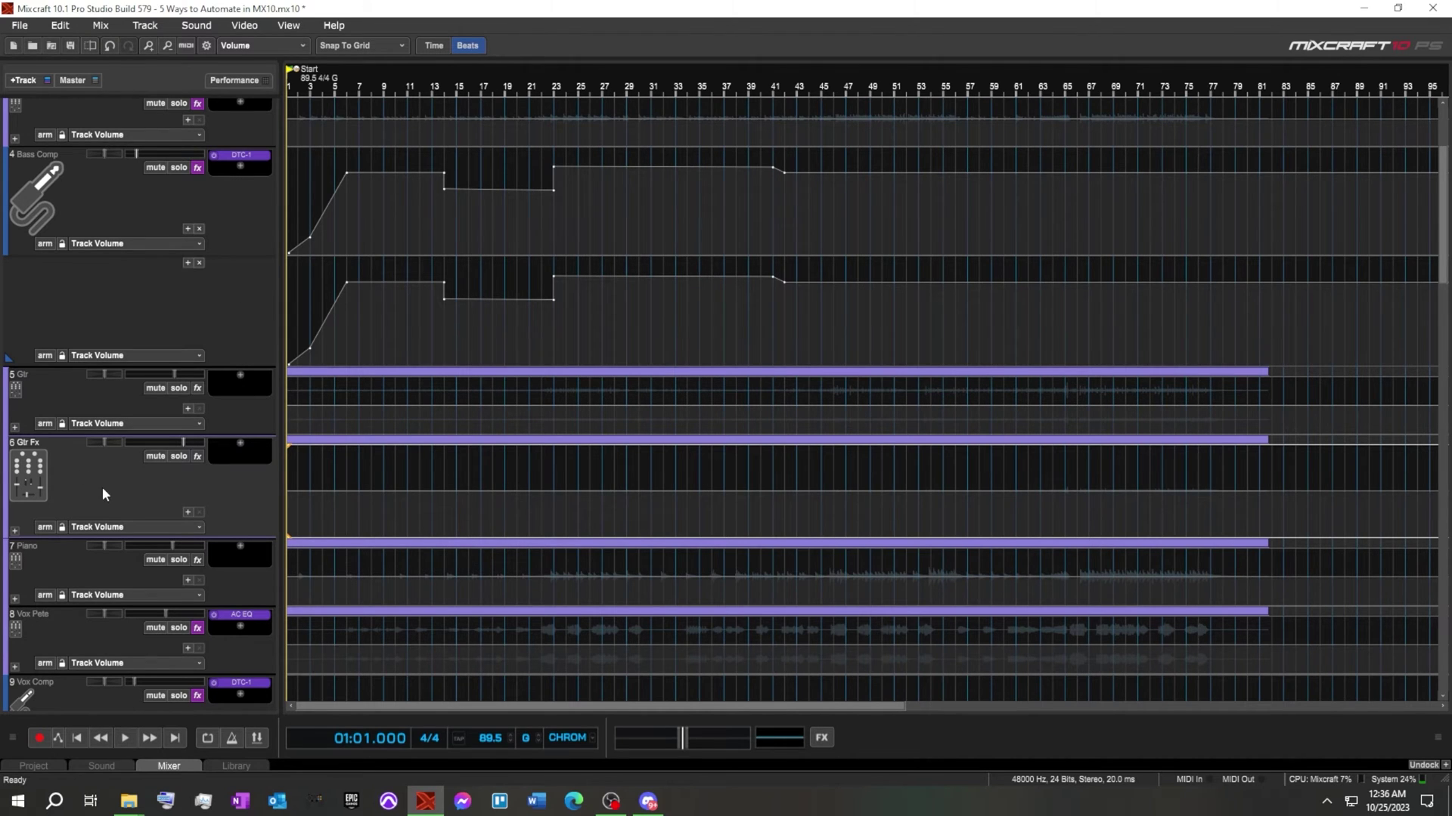
{"action": "left_click", "coordinate": [179, 388]}
{"action": "left_click", "coordinate": [178, 456]}
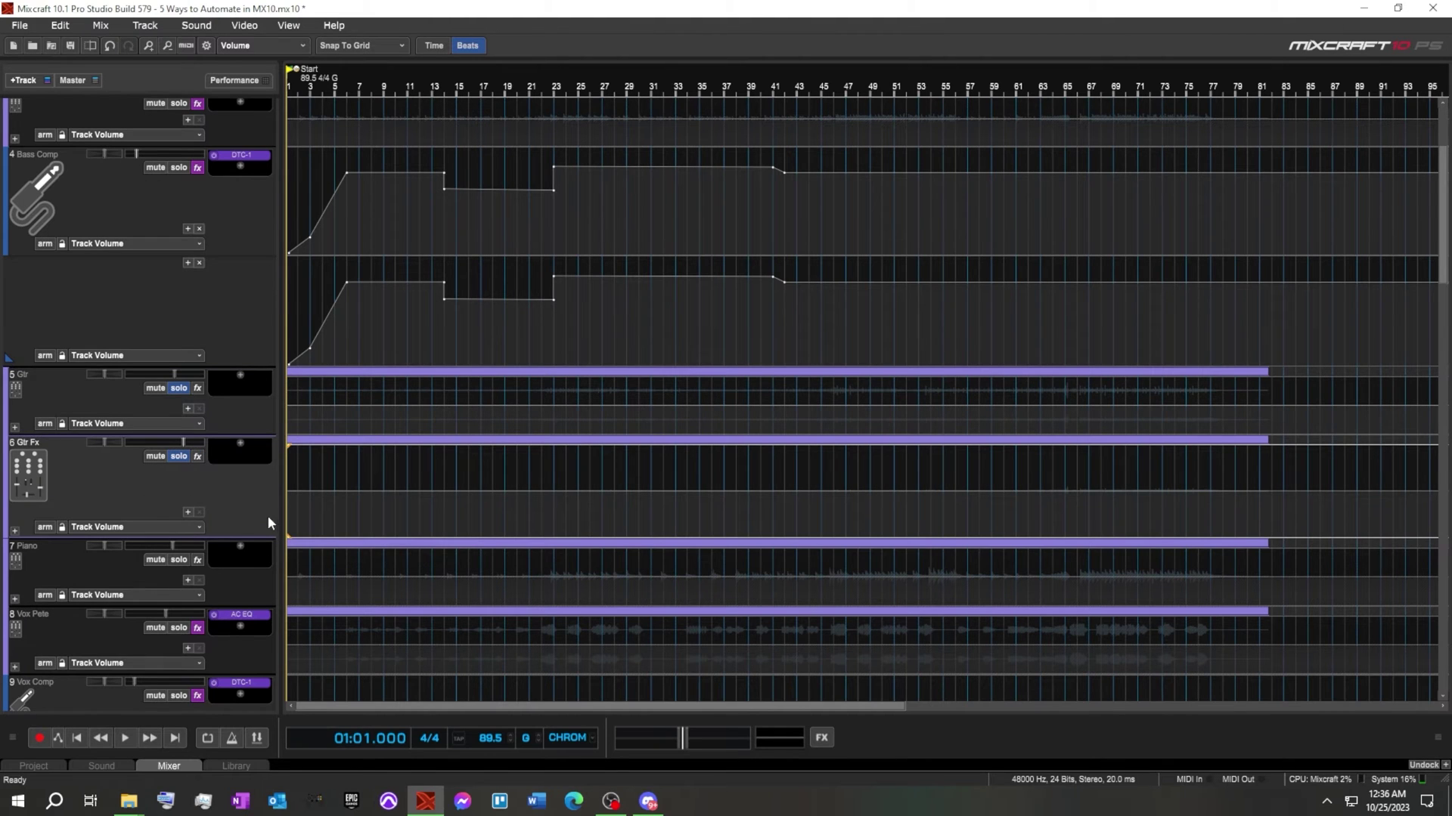
Step: Make the Gtr Fx track slightly shorter, expand its submix, and enlarge the second Delay Guitar track inside it
{"action": "left_click_drag", "start_coordinate": [252, 536], "coordinate": [252, 523]}
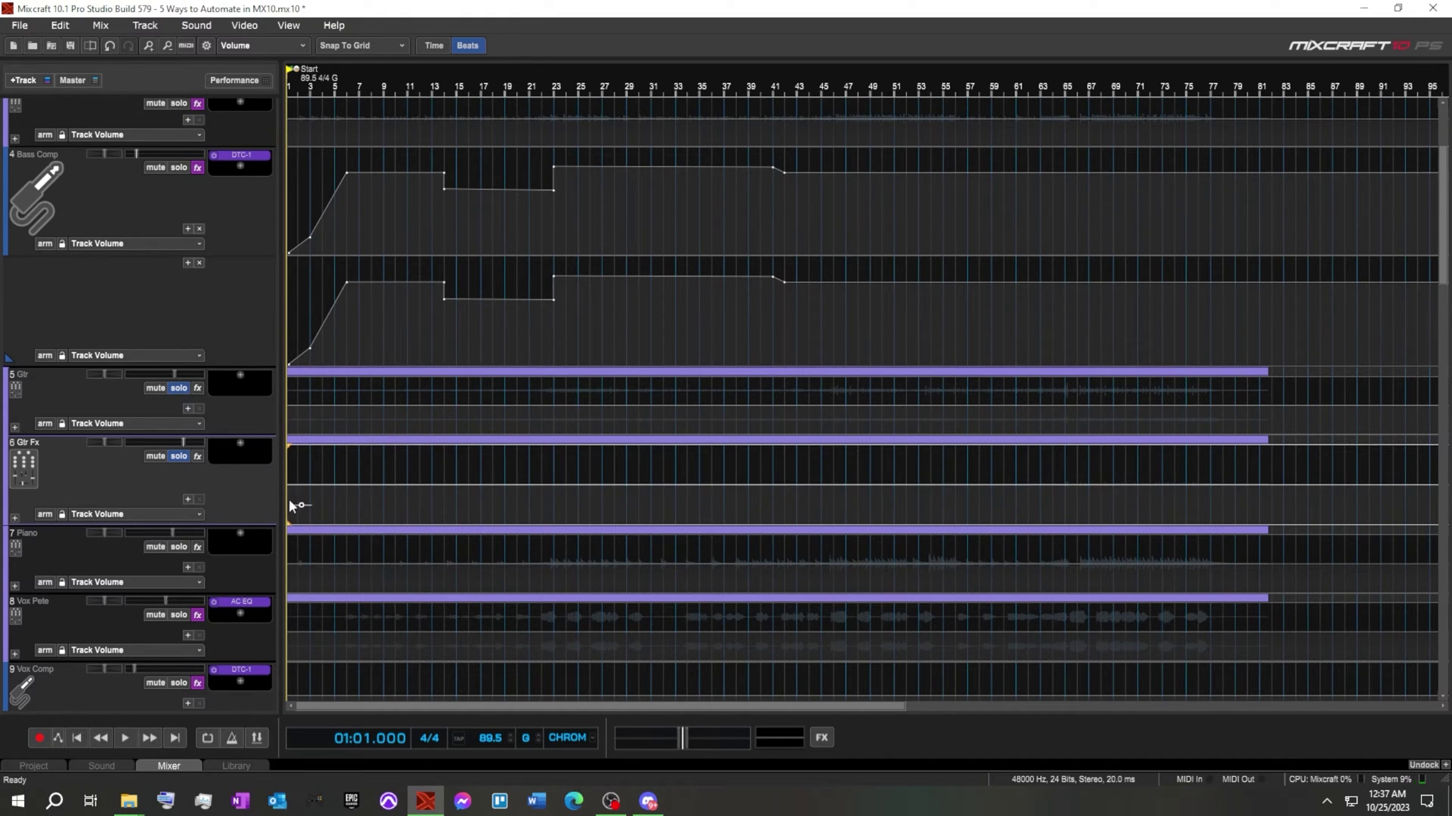
{"action": "mouse_move", "coordinate": [334, 484]}
{"action": "left_click", "coordinate": [14, 519]}
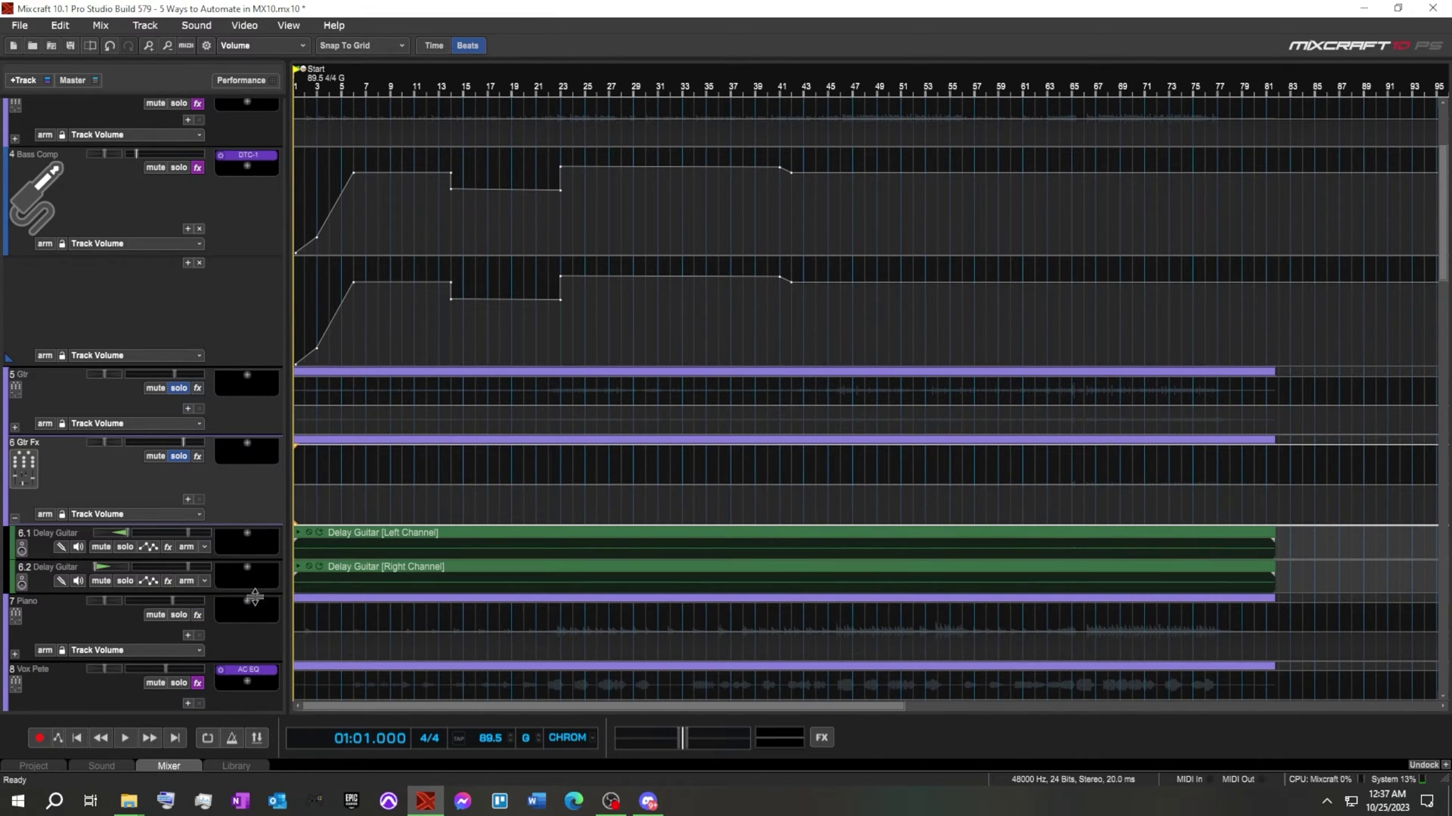
{"action": "left_click_drag", "start_coordinate": [256, 594], "coordinate": [237, 674]}
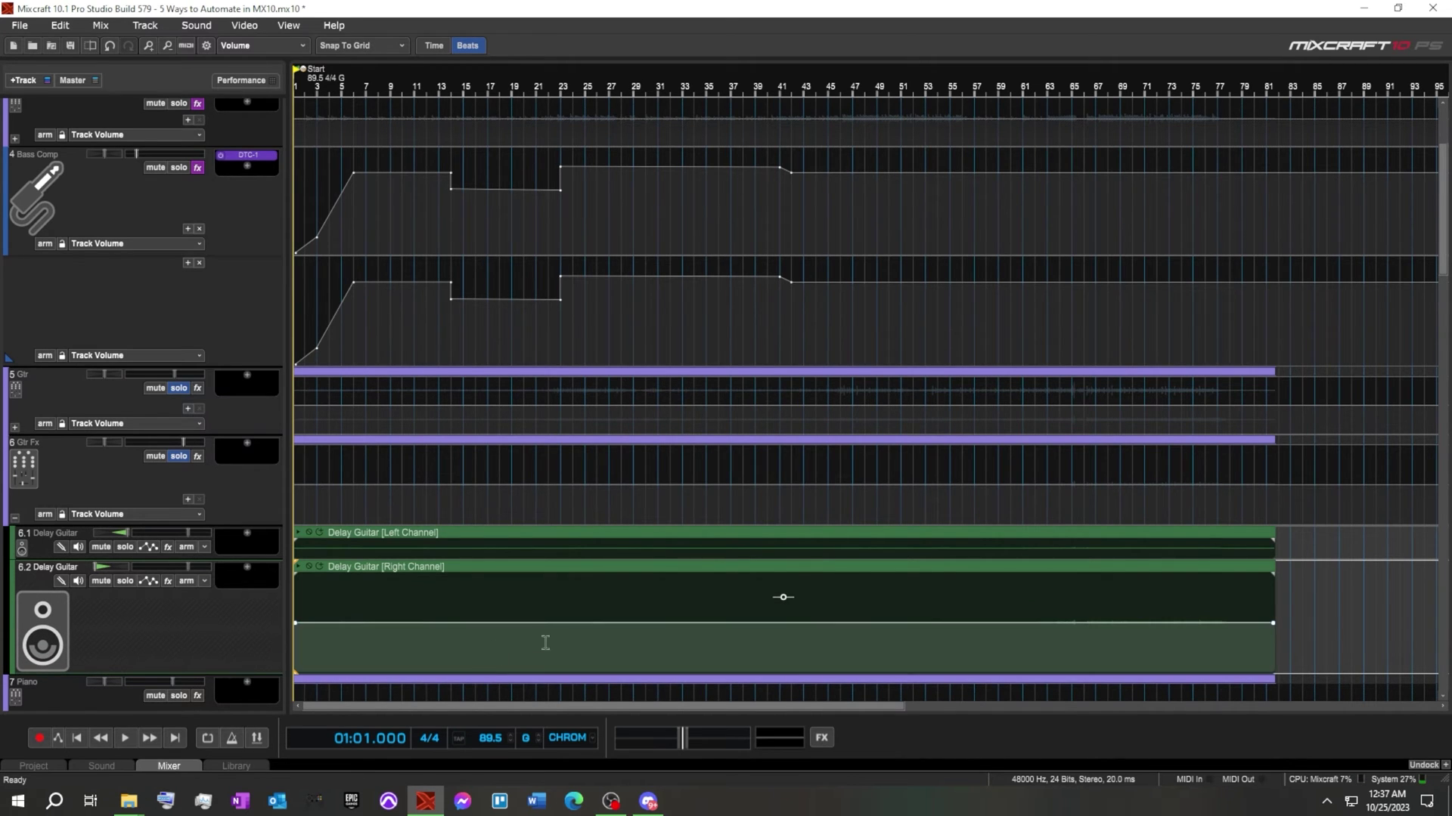
Step: Turn on Normalize in the properties of the Delay Guitar [Right Channel] clip
{"action": "right_click", "coordinate": [463, 569]}
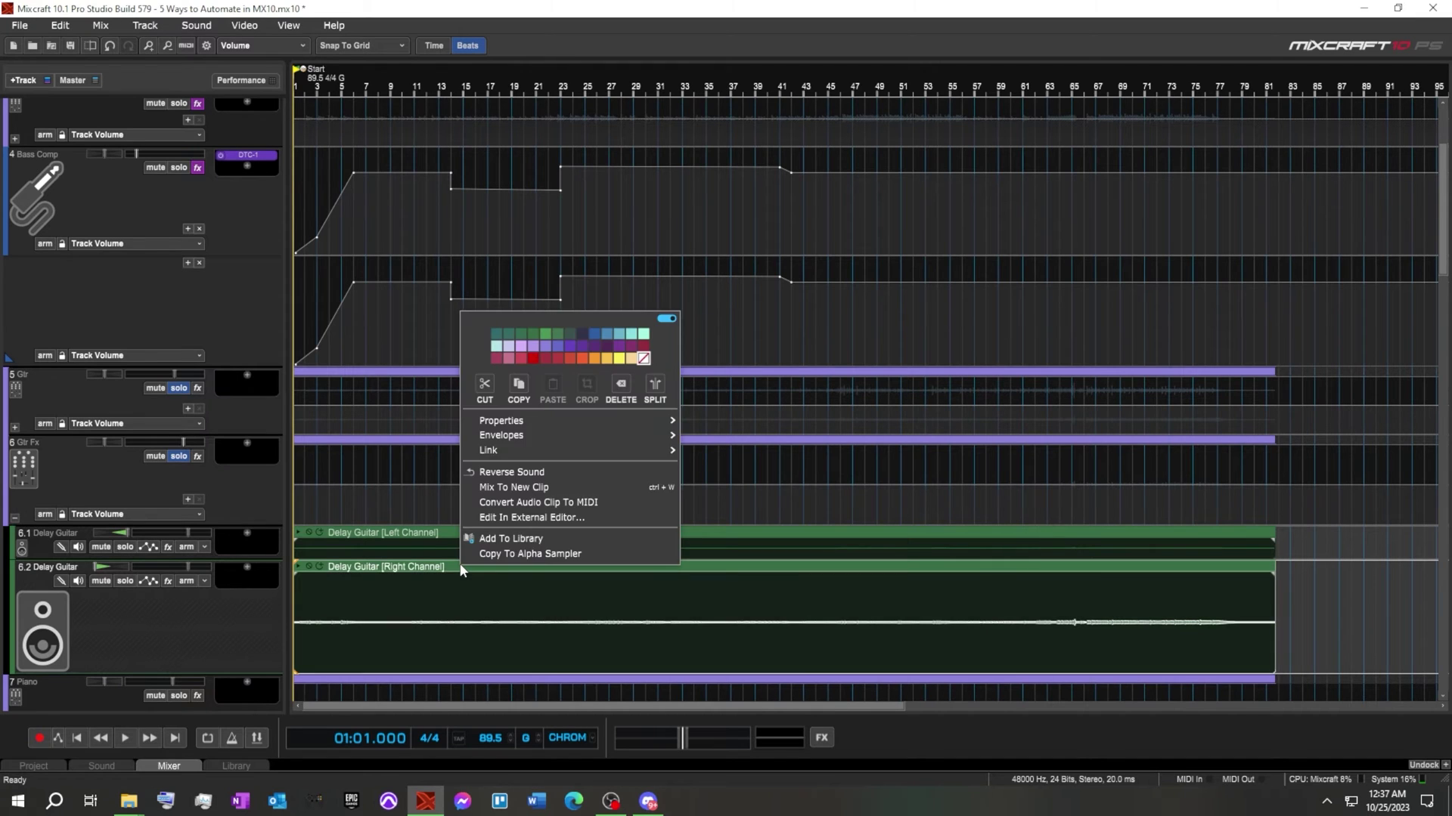
{"action": "mouse_move", "coordinate": [520, 437]}
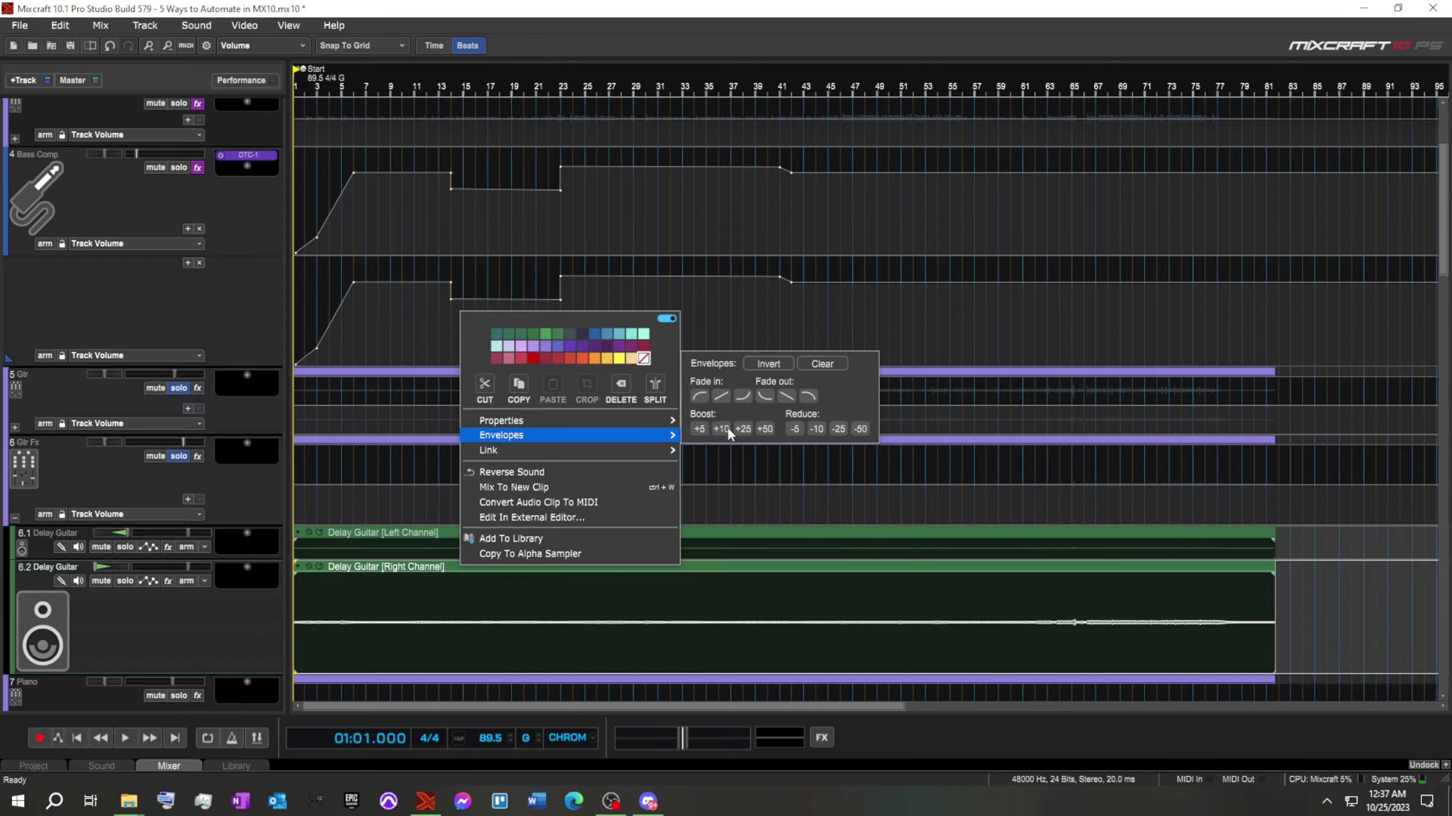
{"action": "mouse_move", "coordinate": [654, 420]}
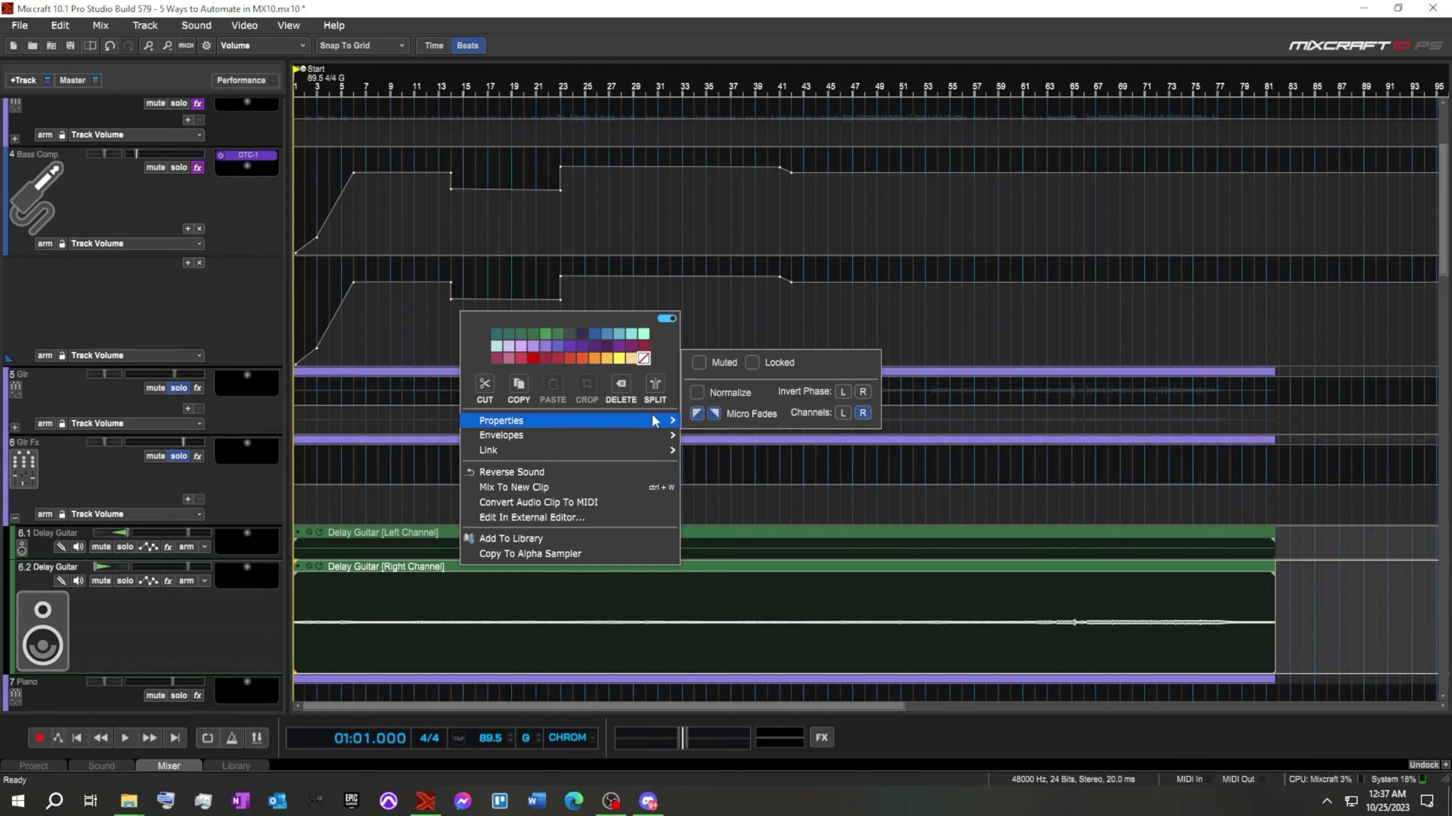
{"action": "left_click", "coordinate": [701, 392]}
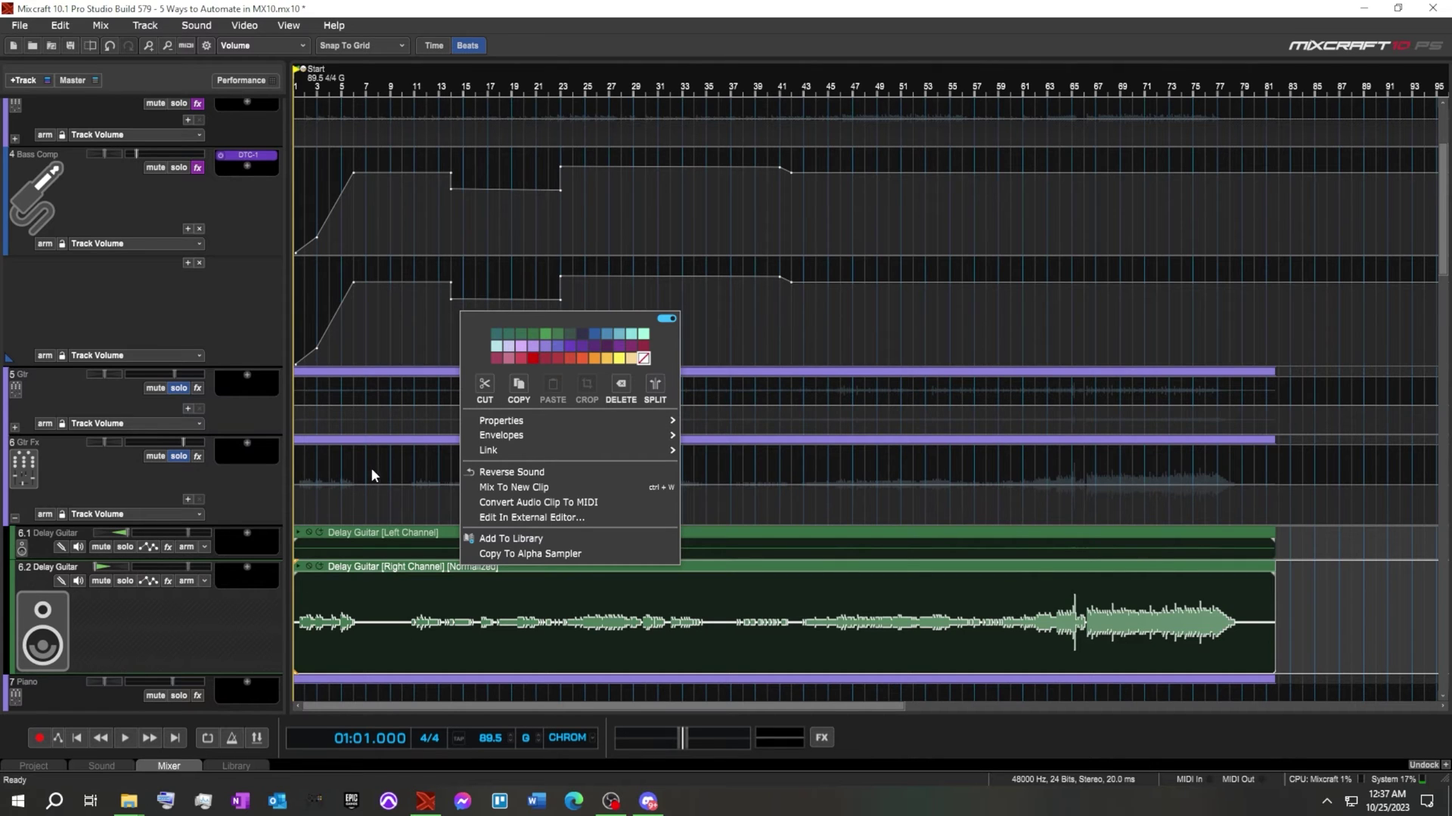
Step: Add Track Volume points on the Gtr Fx track at bars 5, 10, 11, 17 and 21, leaving them at 0 dB
{"action": "left_click", "coordinate": [339, 483]}
{"action": "left_click", "coordinate": [339, 484]}
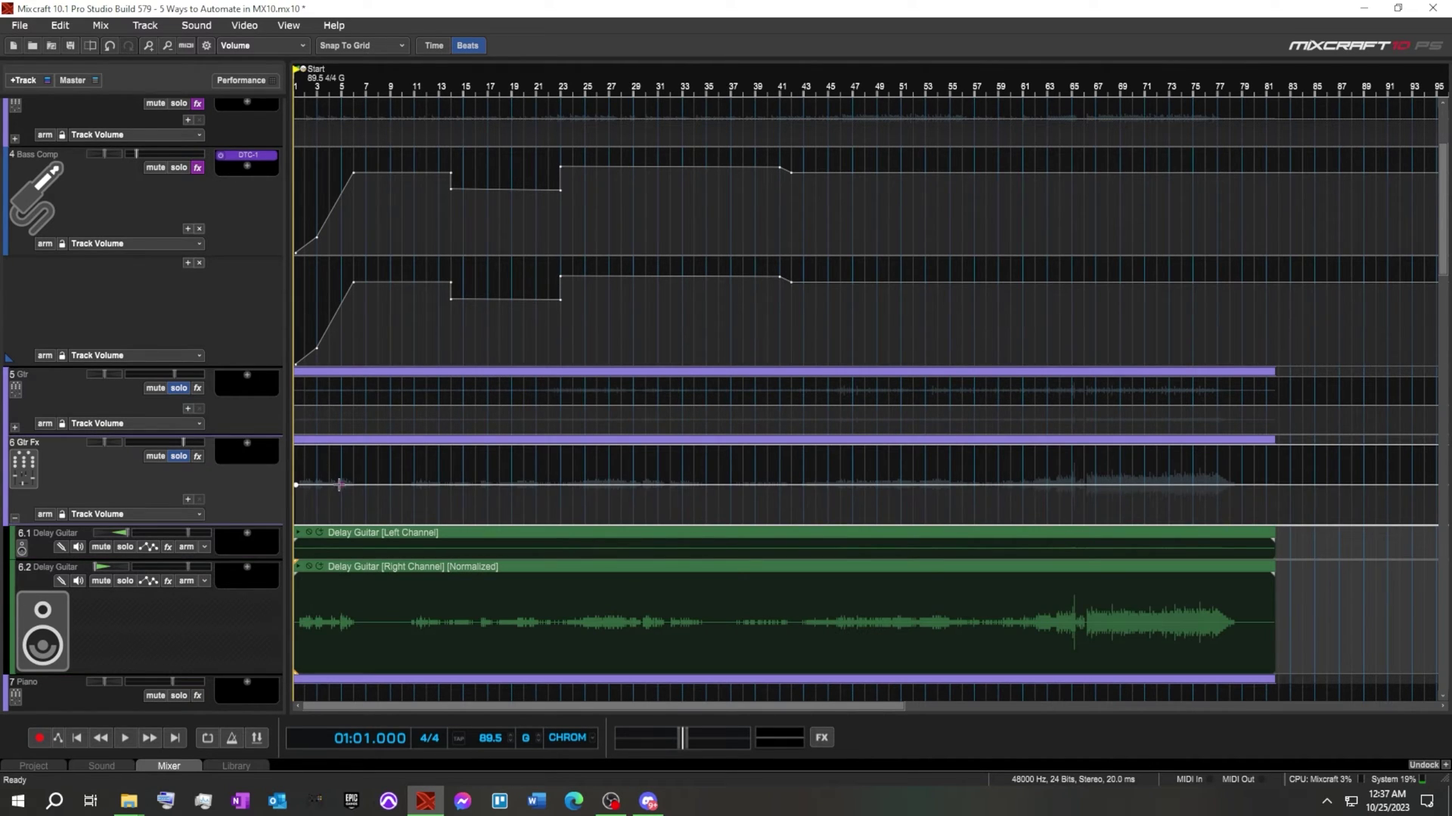
{"action": "left_click", "coordinate": [402, 485]}
{"action": "left_click", "coordinate": [413, 484]}
{"action": "left_click", "coordinate": [488, 485]}
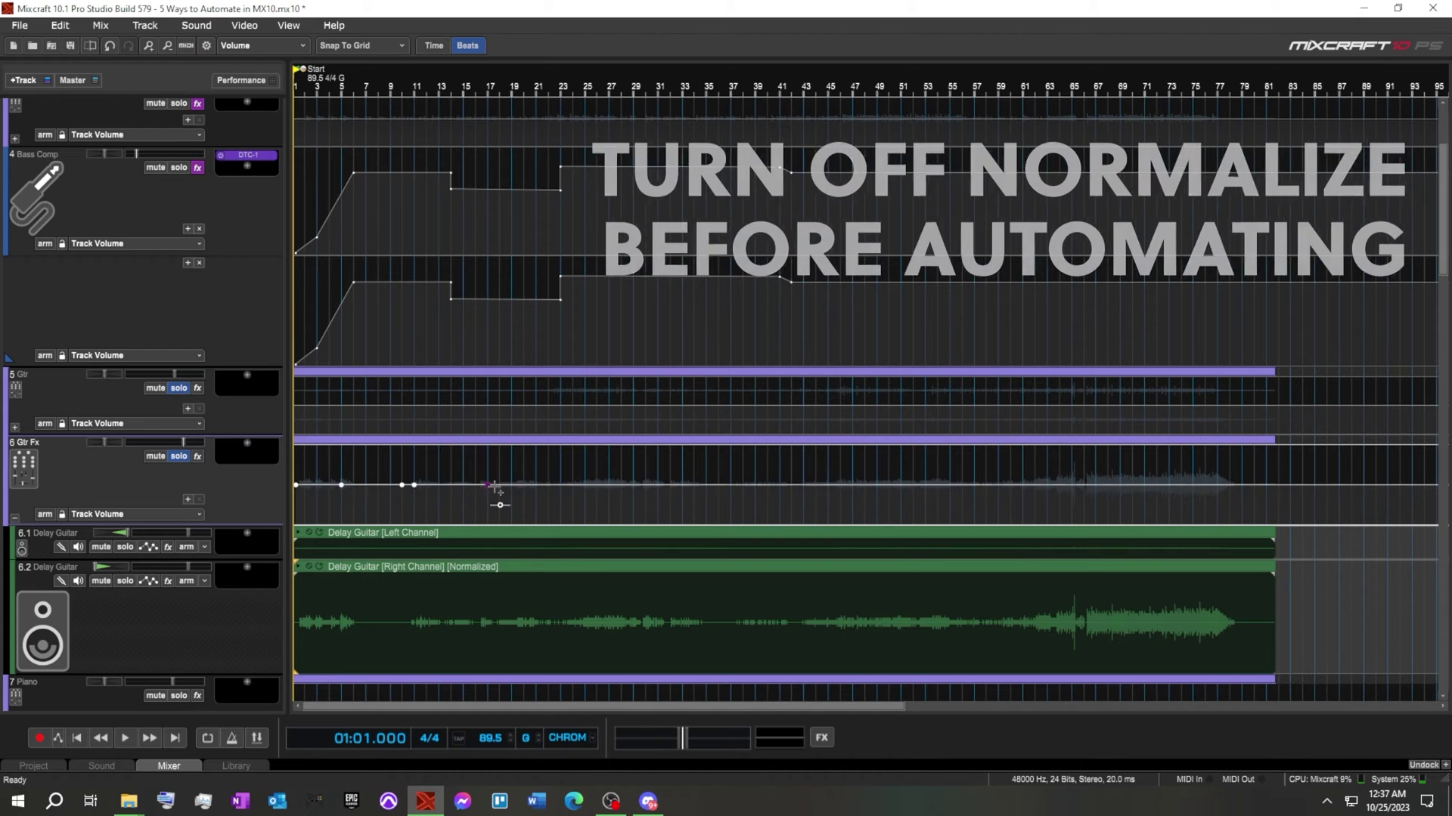
{"action": "left_click", "coordinate": [535, 484]}
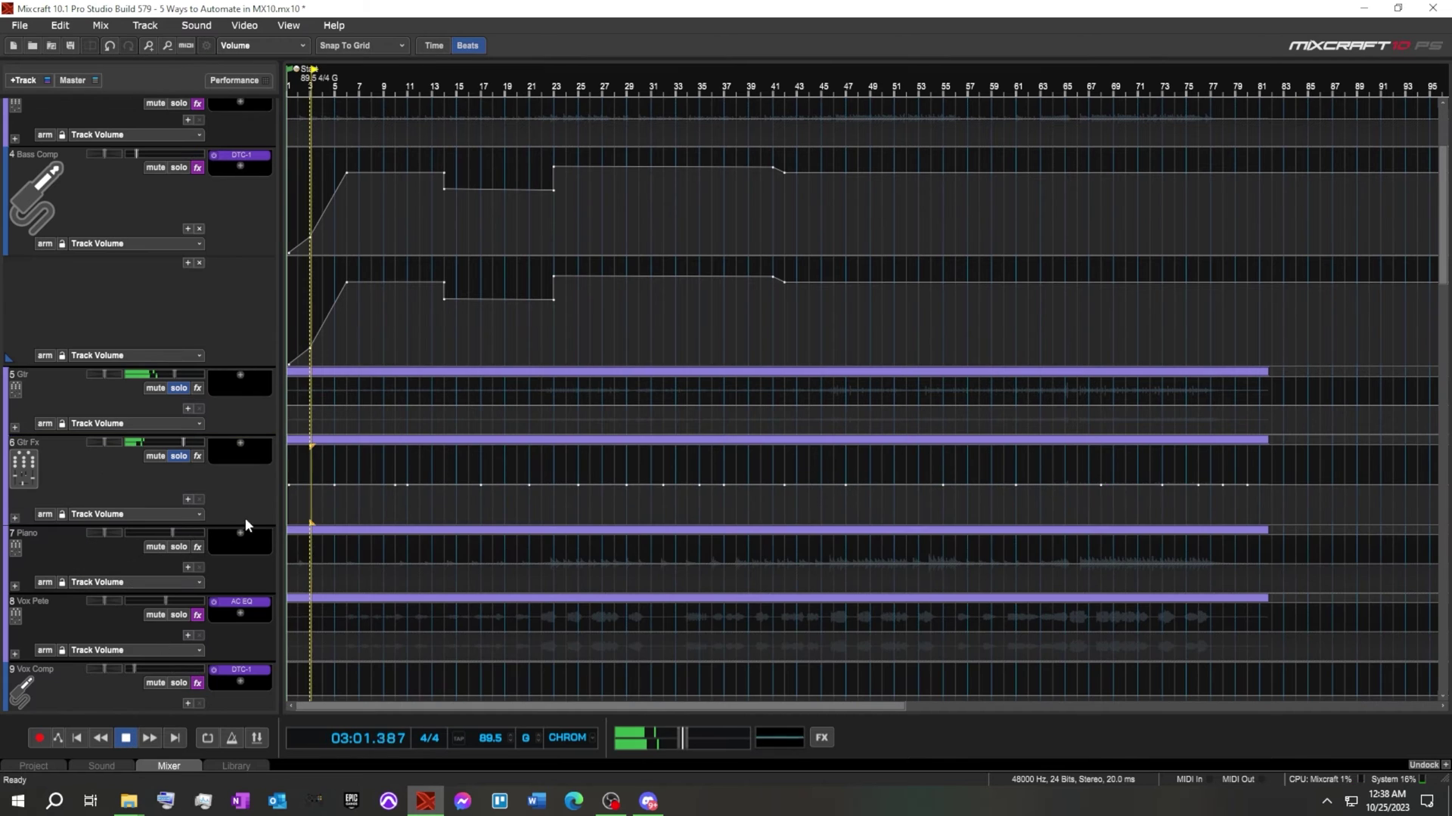
Step: During playback, add Gtr Fx volume points at bars 6 and 7 and raise the bar 6 point to about +3.0 dB
{"action": "scroll", "coordinate": [405, 551], "scroll_direction": "up", "scroll_amount": 6}
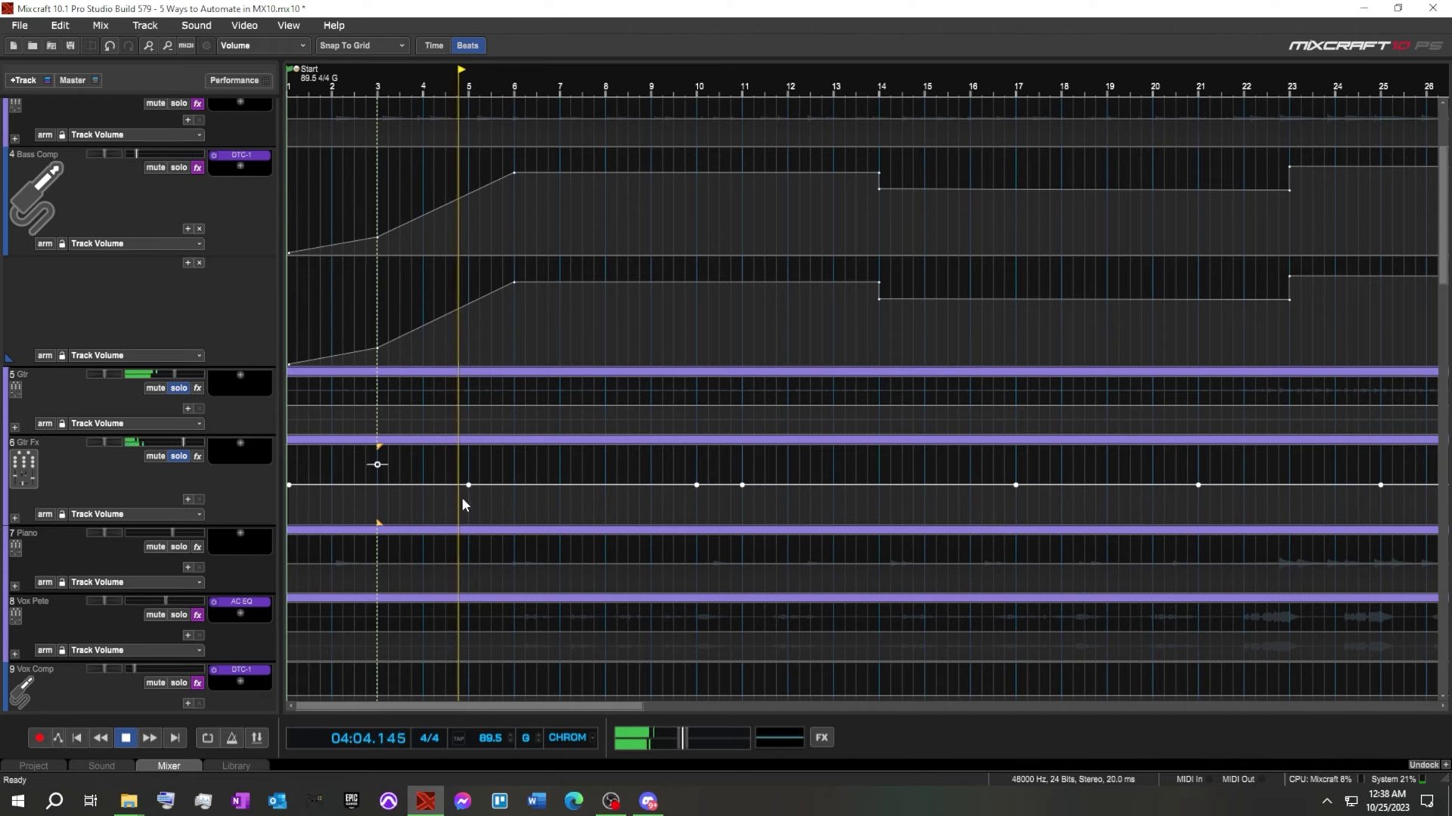
{"action": "mouse_move", "coordinate": [470, 485]}
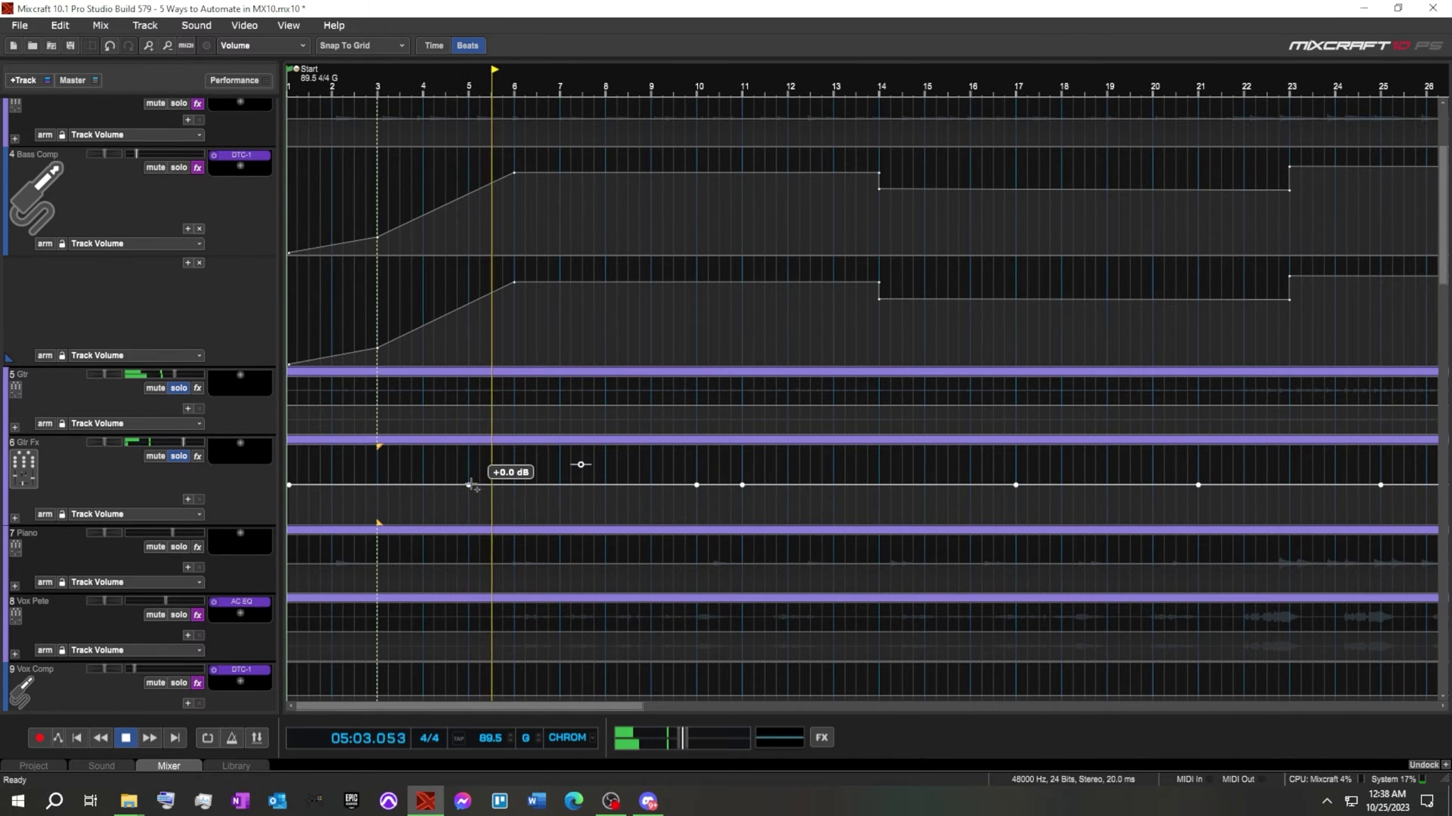
{"action": "left_click", "coordinate": [563, 487]}
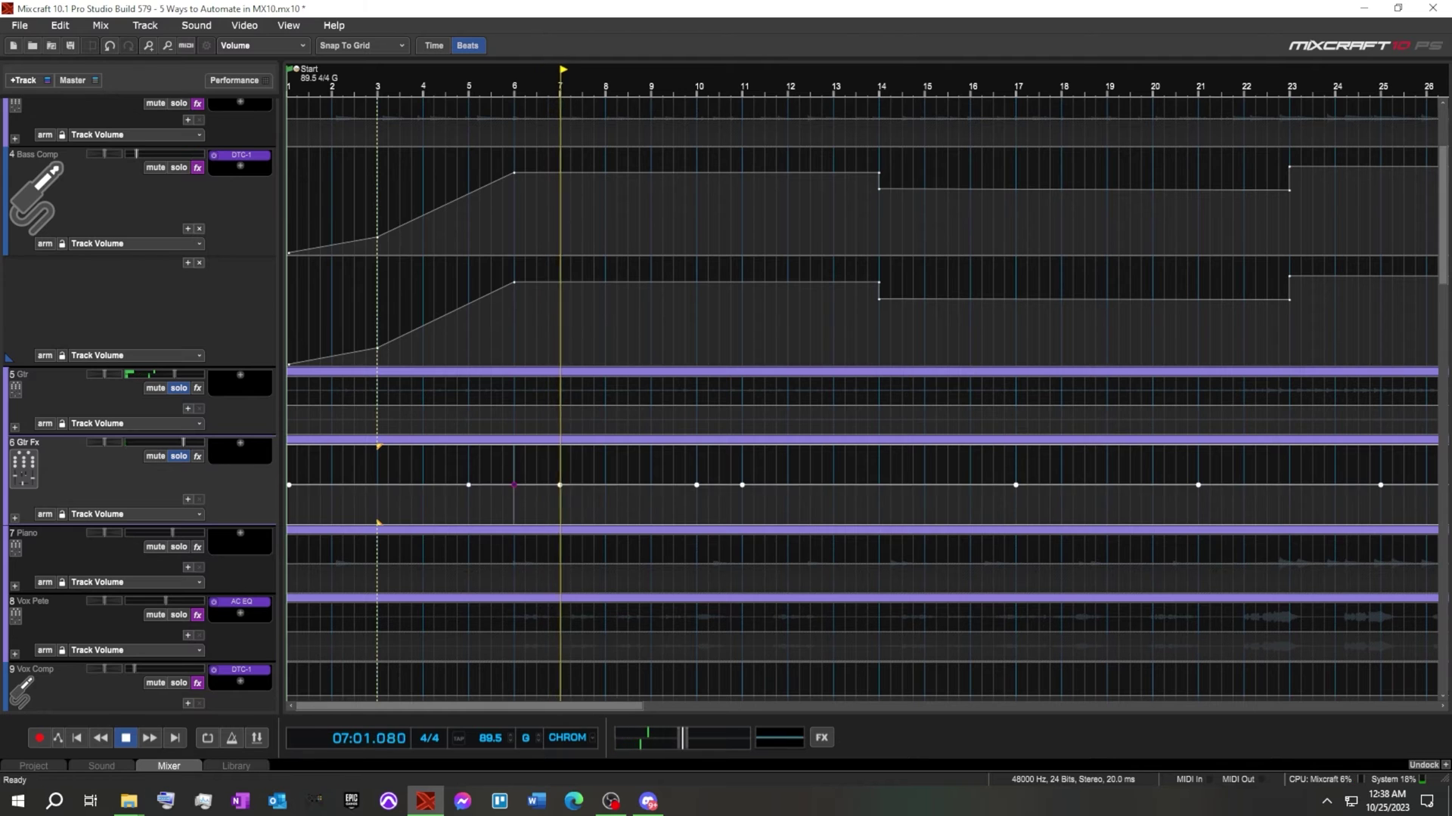
{"action": "left_click_drag", "start_coordinate": [515, 484], "coordinate": [515, 467]}
Step: Replay from bar 4, raise the Gtr Fx volume points at bars 6 and 7 to about +4.1 dB, and add a 0 dB point at bar 8
{"action": "left_click", "coordinate": [425, 91]}
{"action": "scroll", "coordinate": [641, 507], "scroll_direction": "up", "scroll_amount": 2}
{"action": "left_click", "coordinate": [696, 476]}
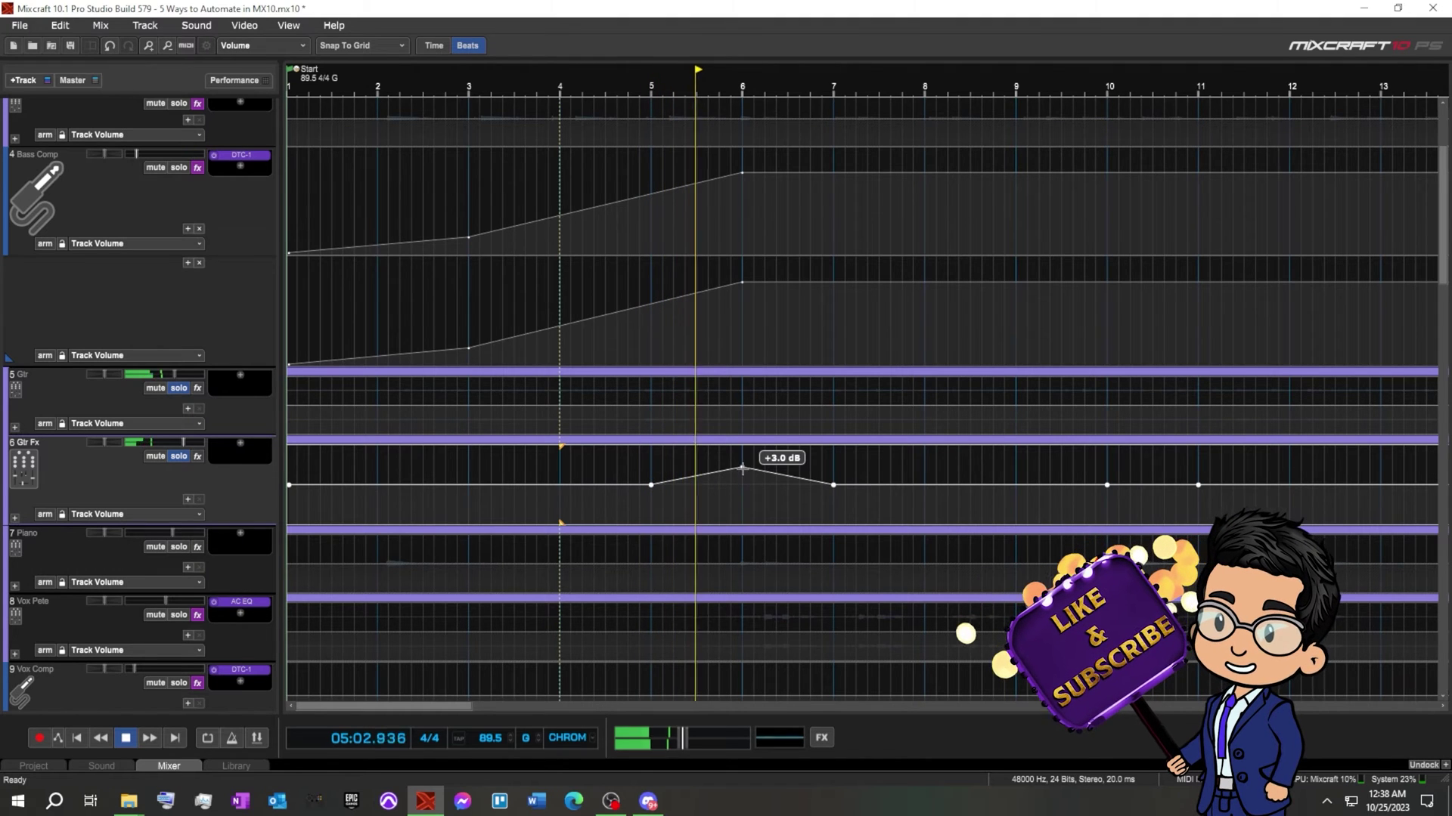
{"action": "left_click_drag", "start_coordinate": [740, 469], "coordinate": [741, 462]}
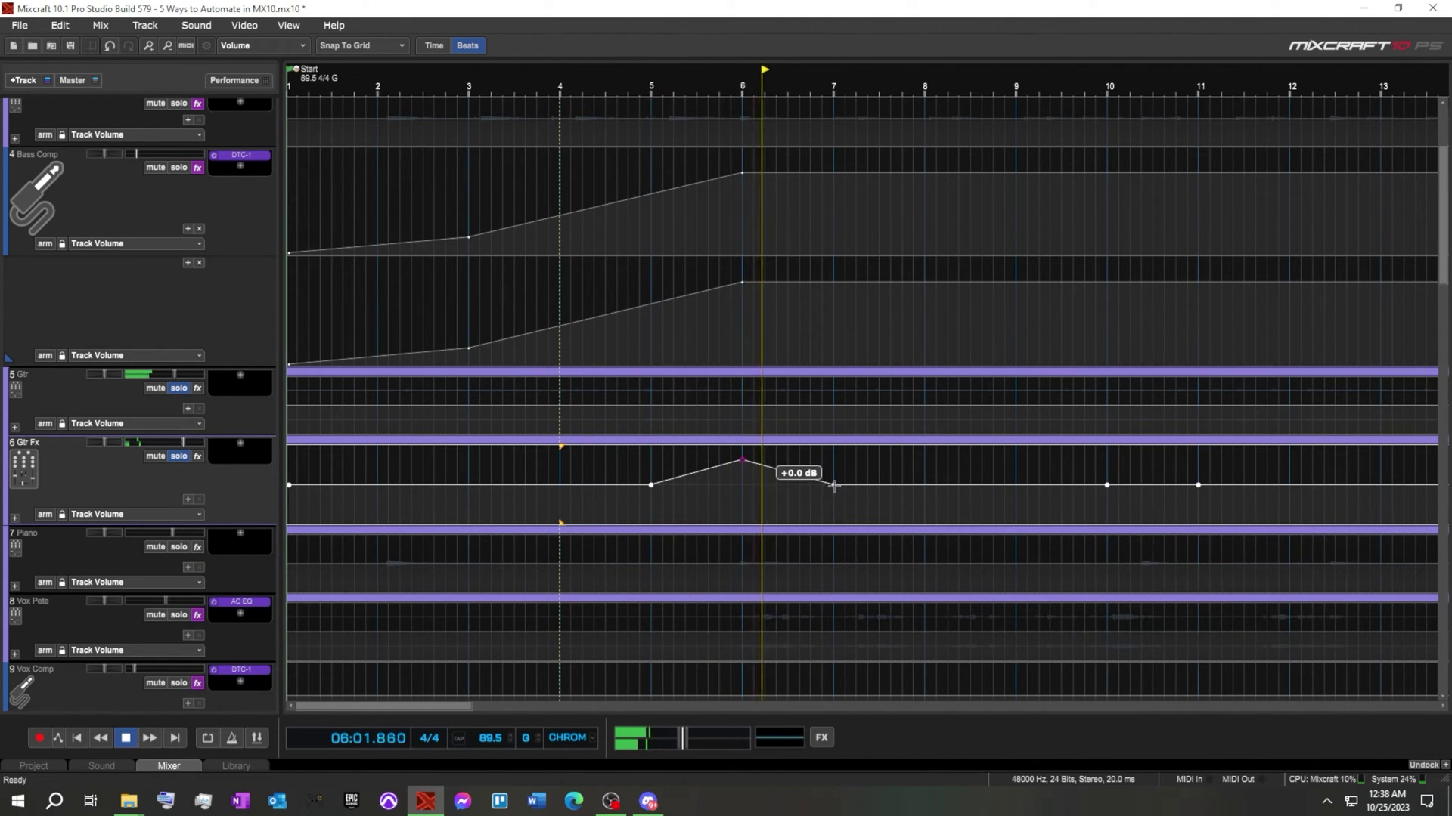
{"action": "left_click", "coordinate": [922, 487]}
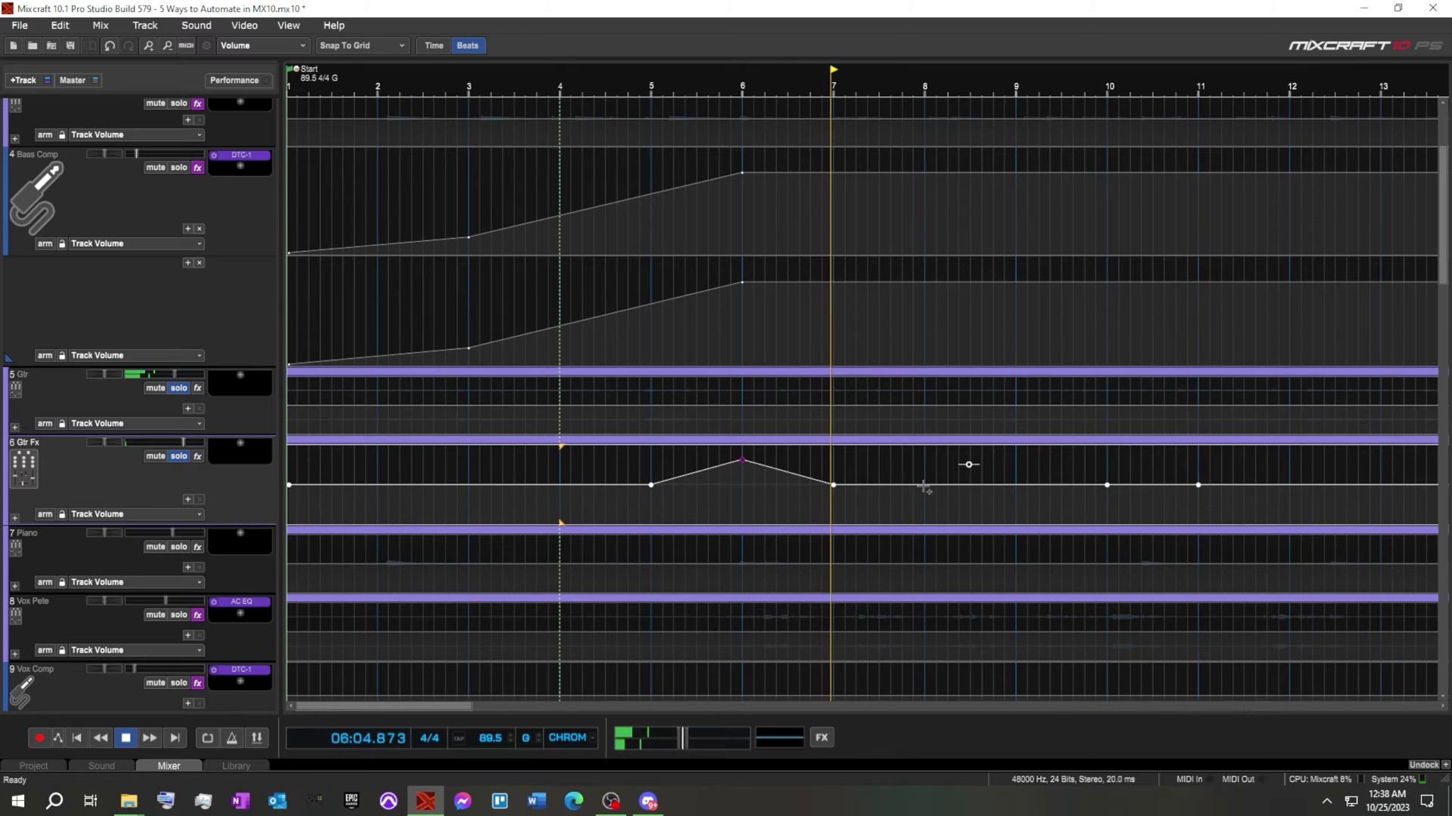
{"action": "left_click_drag", "start_coordinate": [835, 485], "coordinate": [833, 459]}
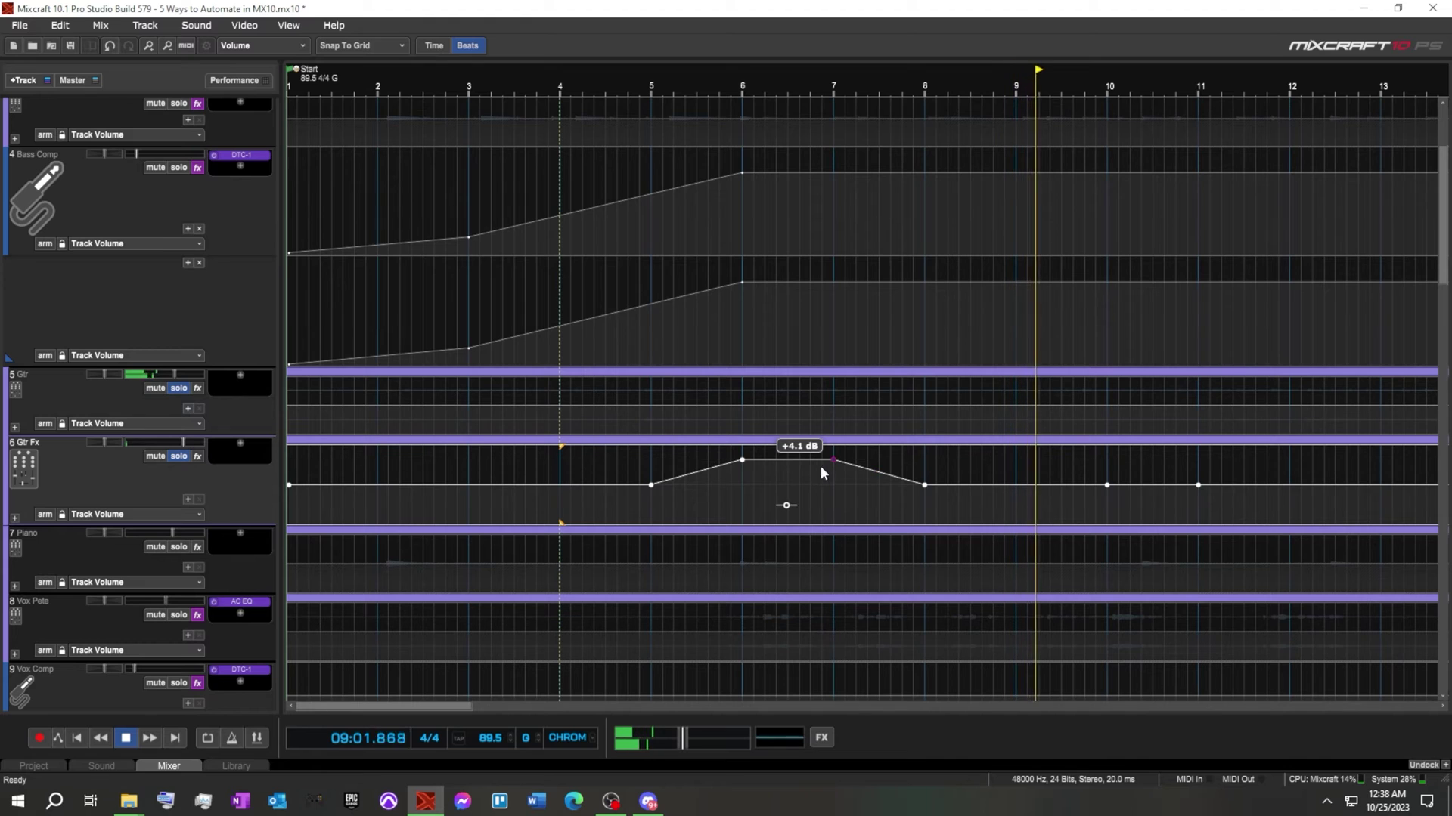
Step: Replay from about bar 4 and raise the Gtr Fx point at bar 5 slightly above the bar 6 level, anchored by a point just before it
{"action": "left_click", "coordinate": [571, 80]}
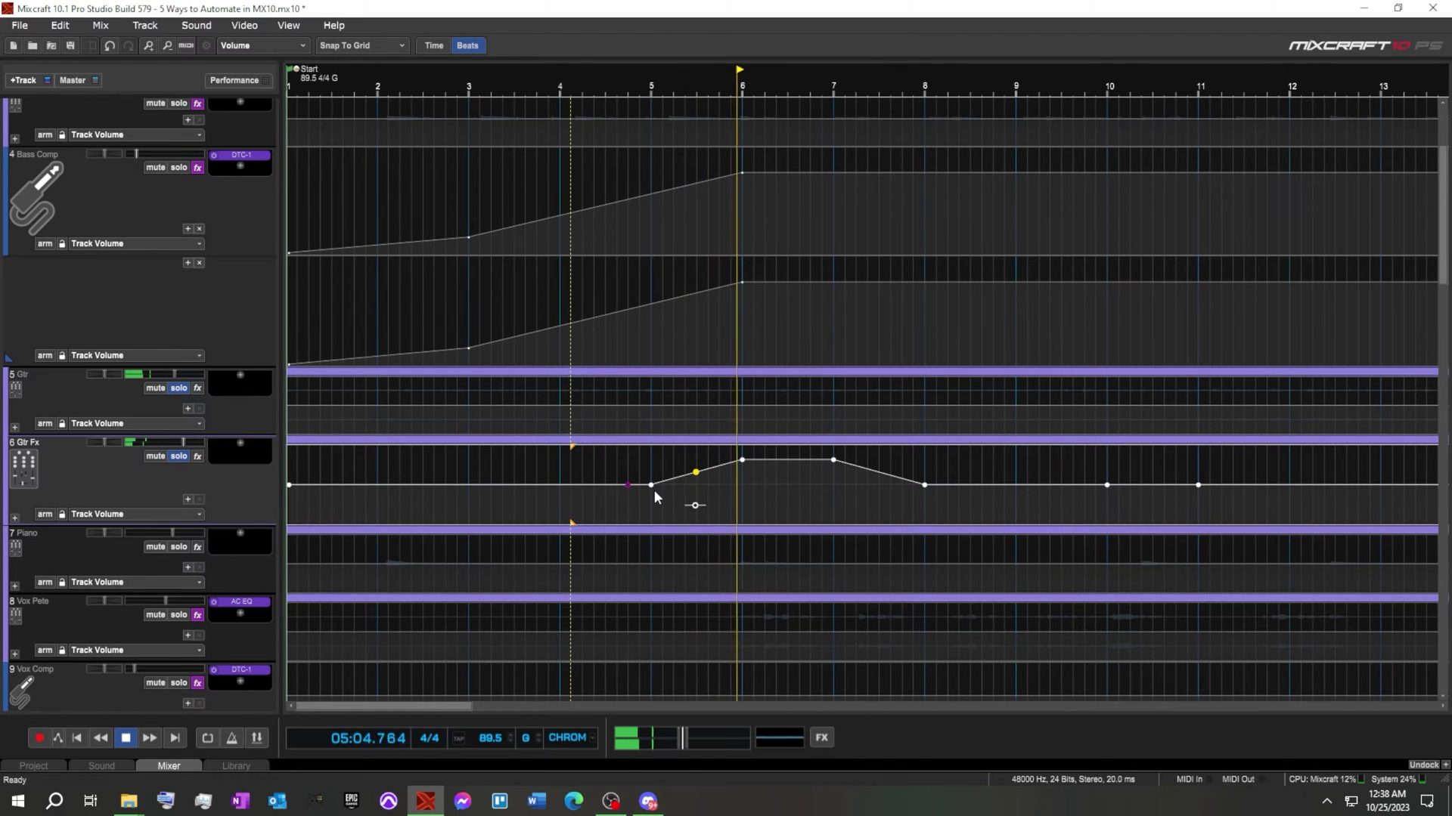
{"action": "left_click_drag", "start_coordinate": [651, 484], "coordinate": [650, 452]}
{"action": "left_click", "coordinate": [695, 456]}
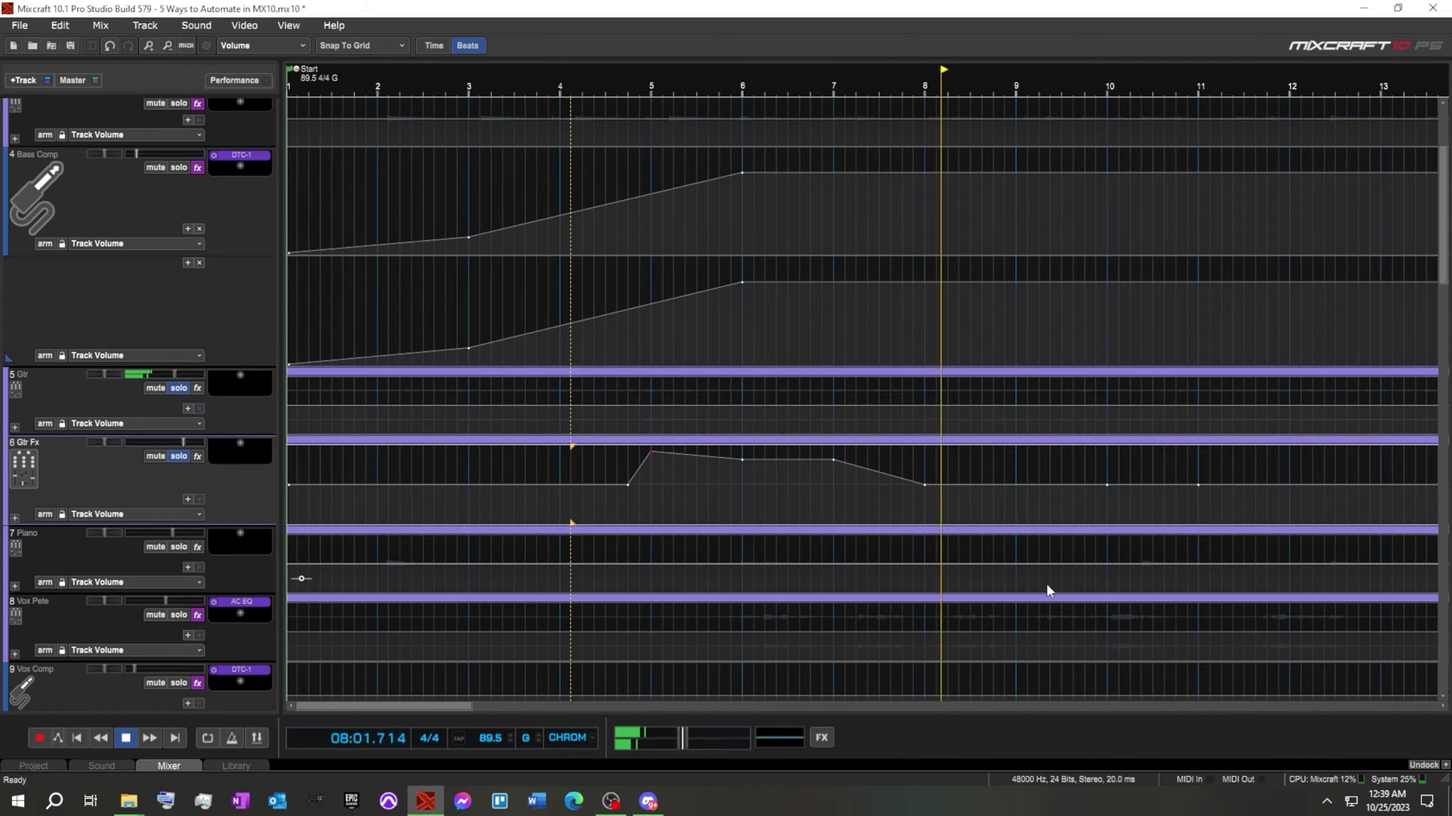
Step: Create a volume peak at bar 9 on the Gtr Fx track, with a 0 dB anchor point just before it
{"action": "scroll", "coordinate": [1014, 583], "scroll_direction": "down", "scroll_amount": 2}
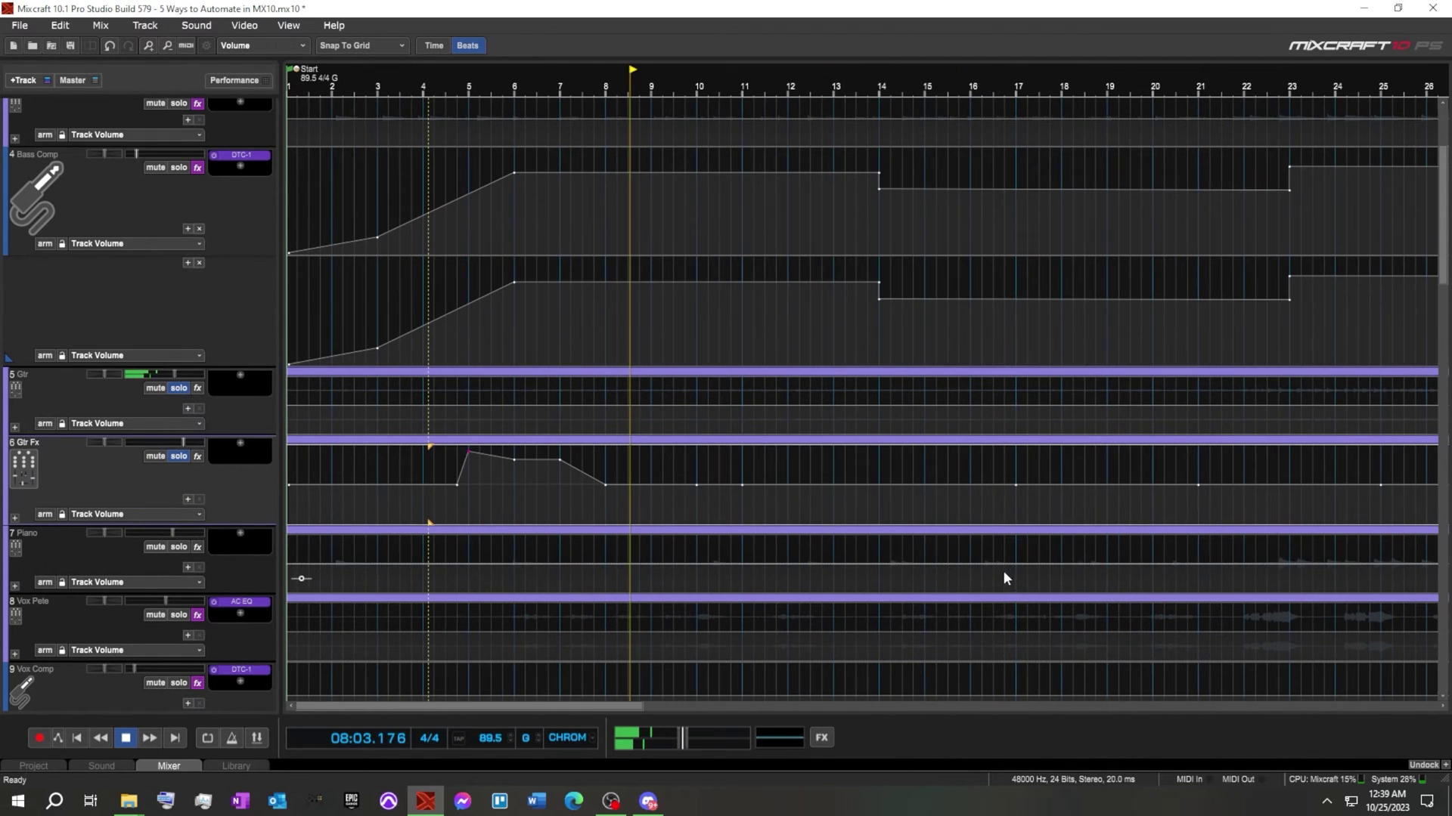
{"action": "left_click", "coordinate": [643, 484]}
{"action": "left_click_drag", "start_coordinate": [649, 484], "coordinate": [651, 454]}
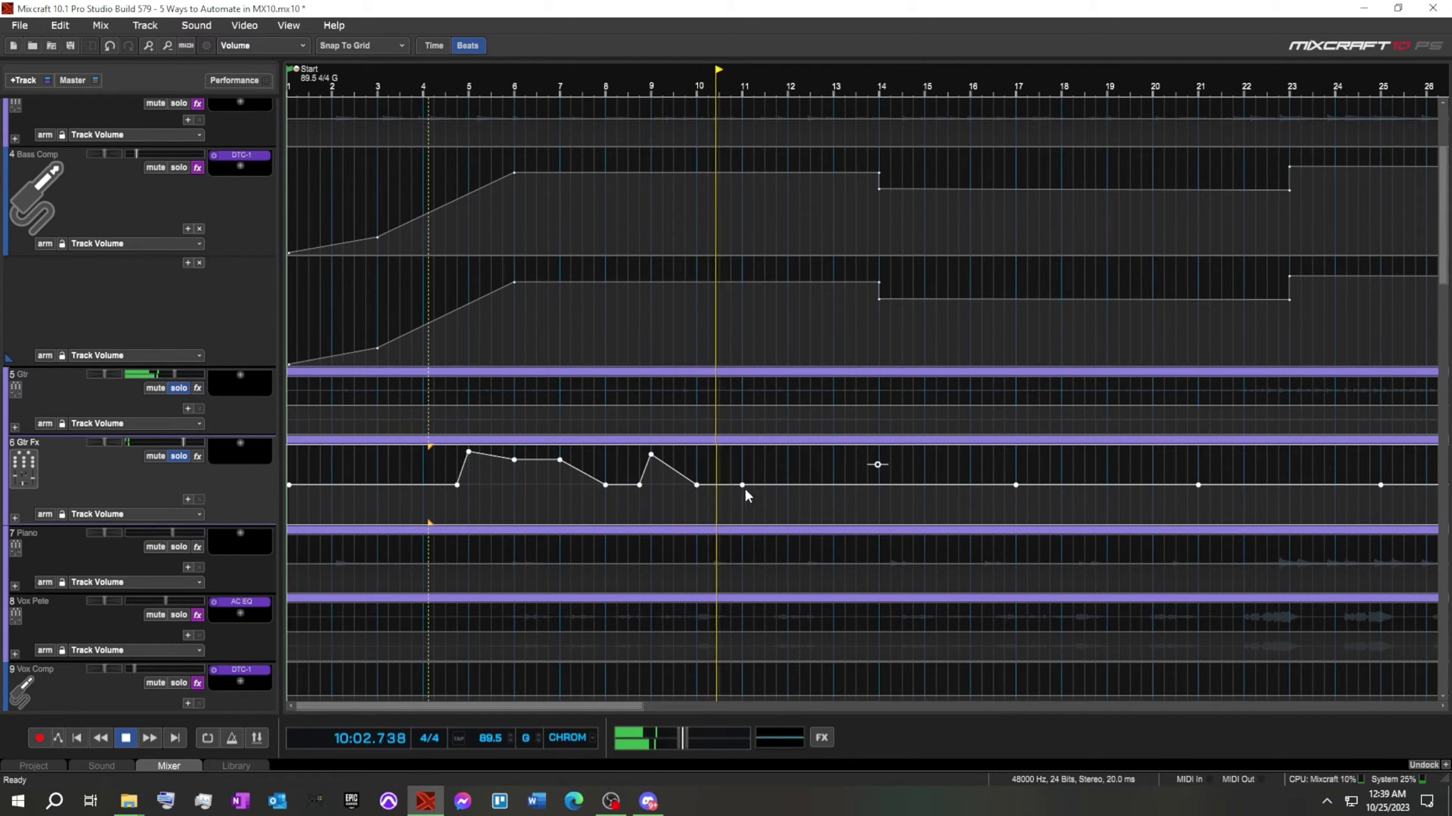
Step: Raise the Gtr Fx volume at bars 11 and 14, dip bar 17 slightly below 0 dB, then stop playback and return to the start
{"action": "left_click_drag", "start_coordinate": [739, 484], "coordinate": [879, 463]}
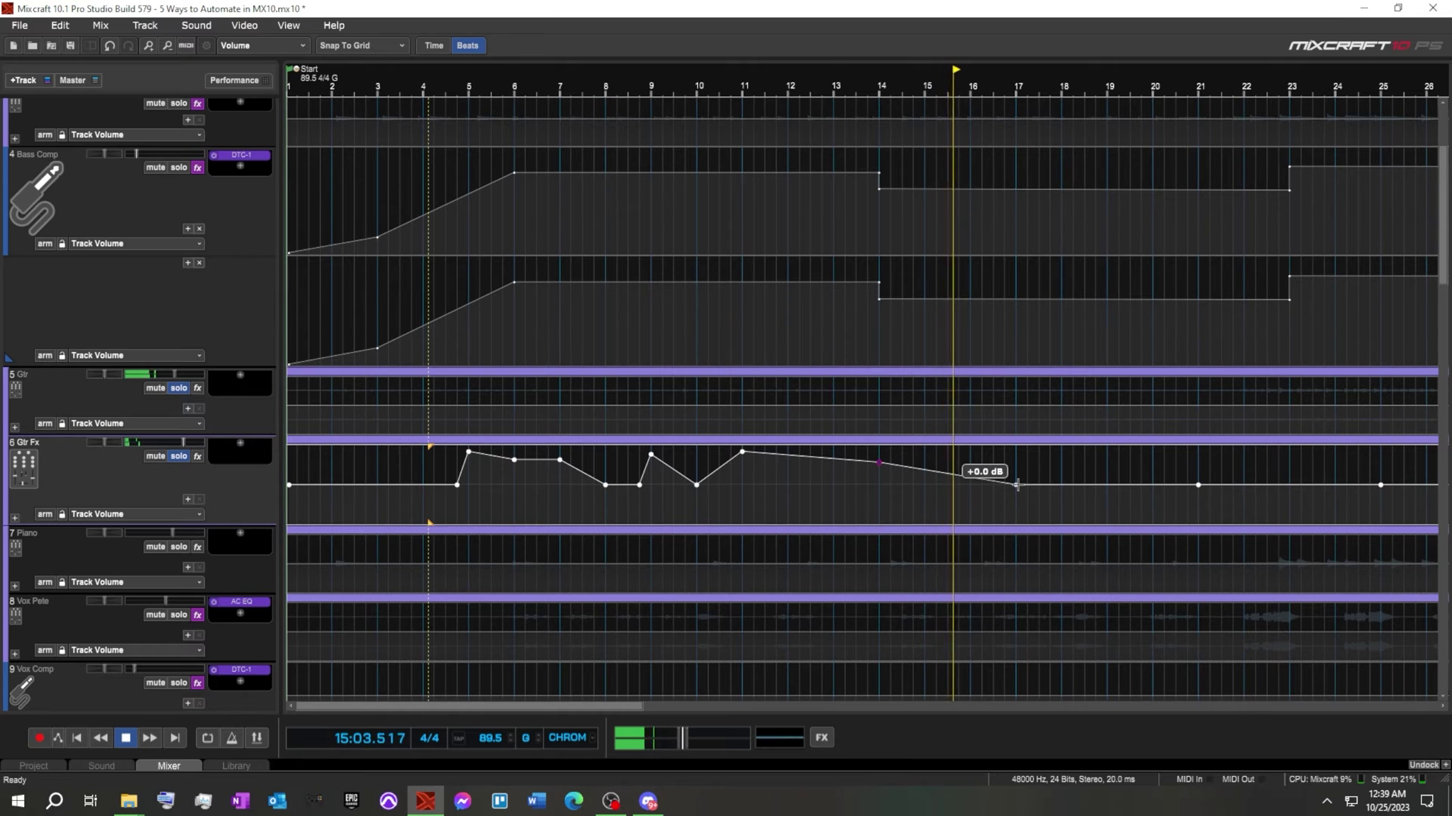
{"action": "left_click_drag", "start_coordinate": [1016, 484], "coordinate": [1016, 490]}
{"action": "left_click", "coordinate": [127, 740]}
{"action": "left_click", "coordinate": [78, 739]}
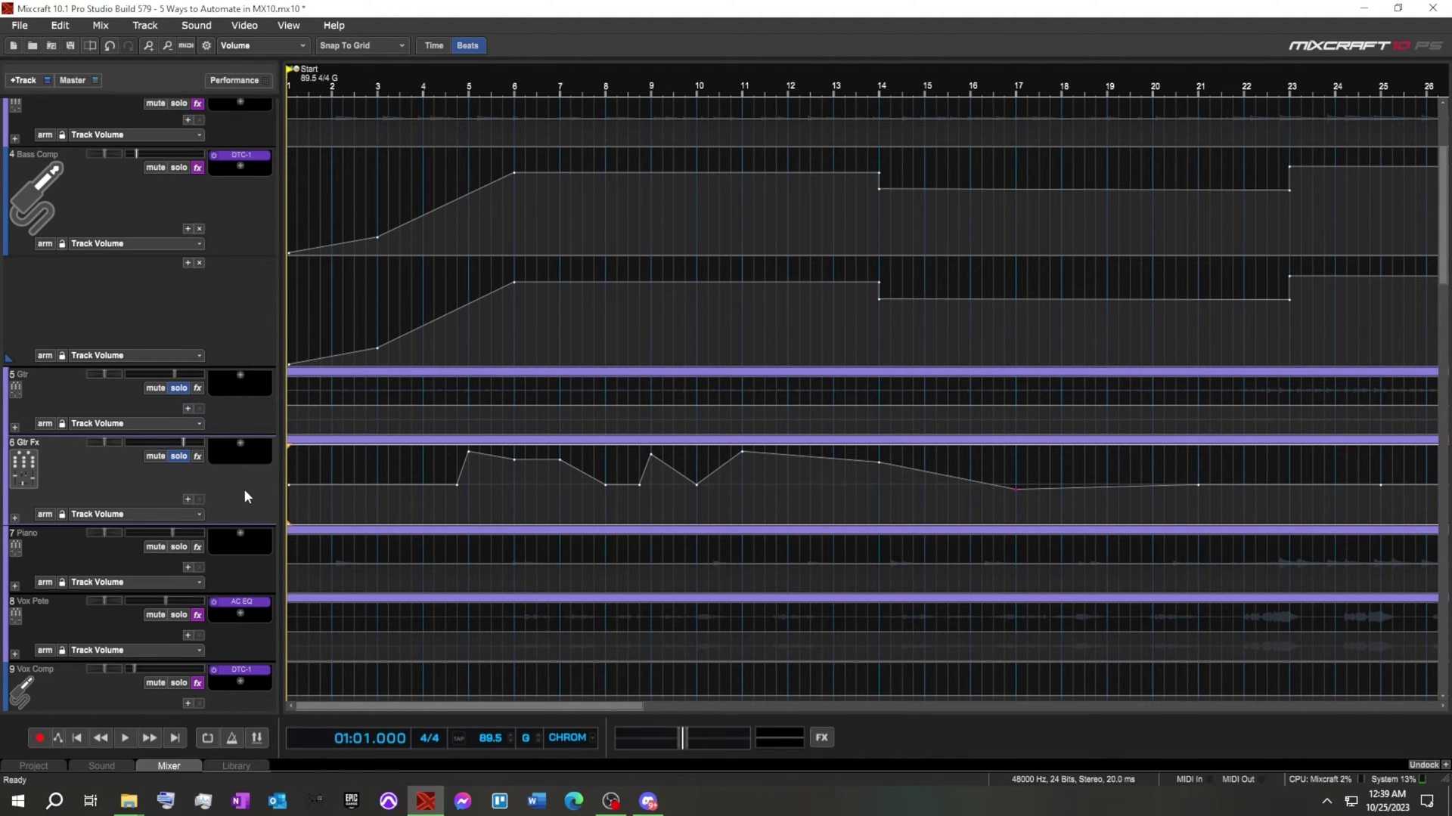
Step: Show the Master Track and add a second Master Volume automation lane to it
{"action": "scroll", "coordinate": [238, 386], "scroll_direction": "up", "scroll_amount": 3}
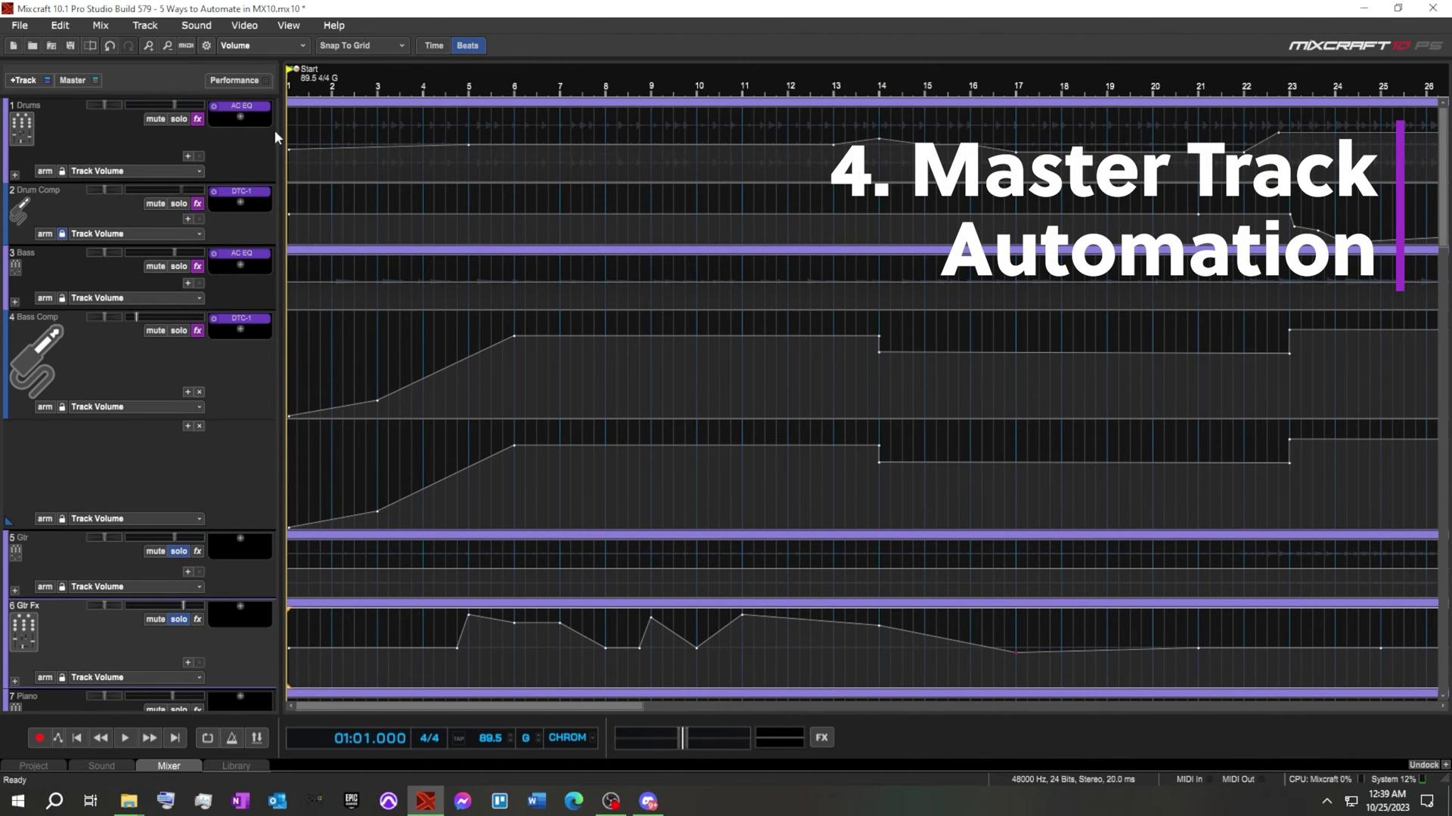
{"action": "left_click", "coordinate": [73, 81]}
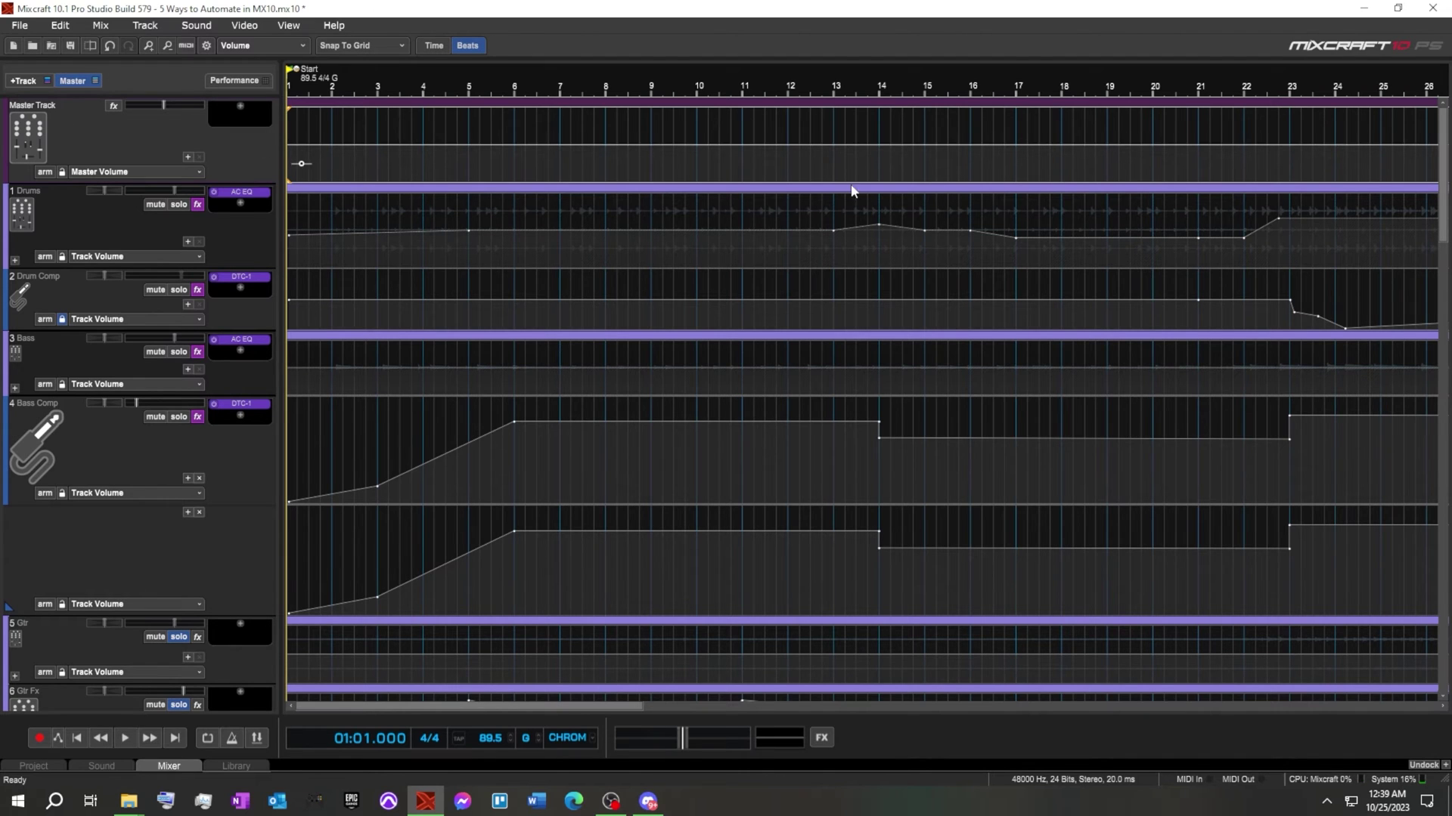
{"action": "left_click", "coordinate": [192, 165]}
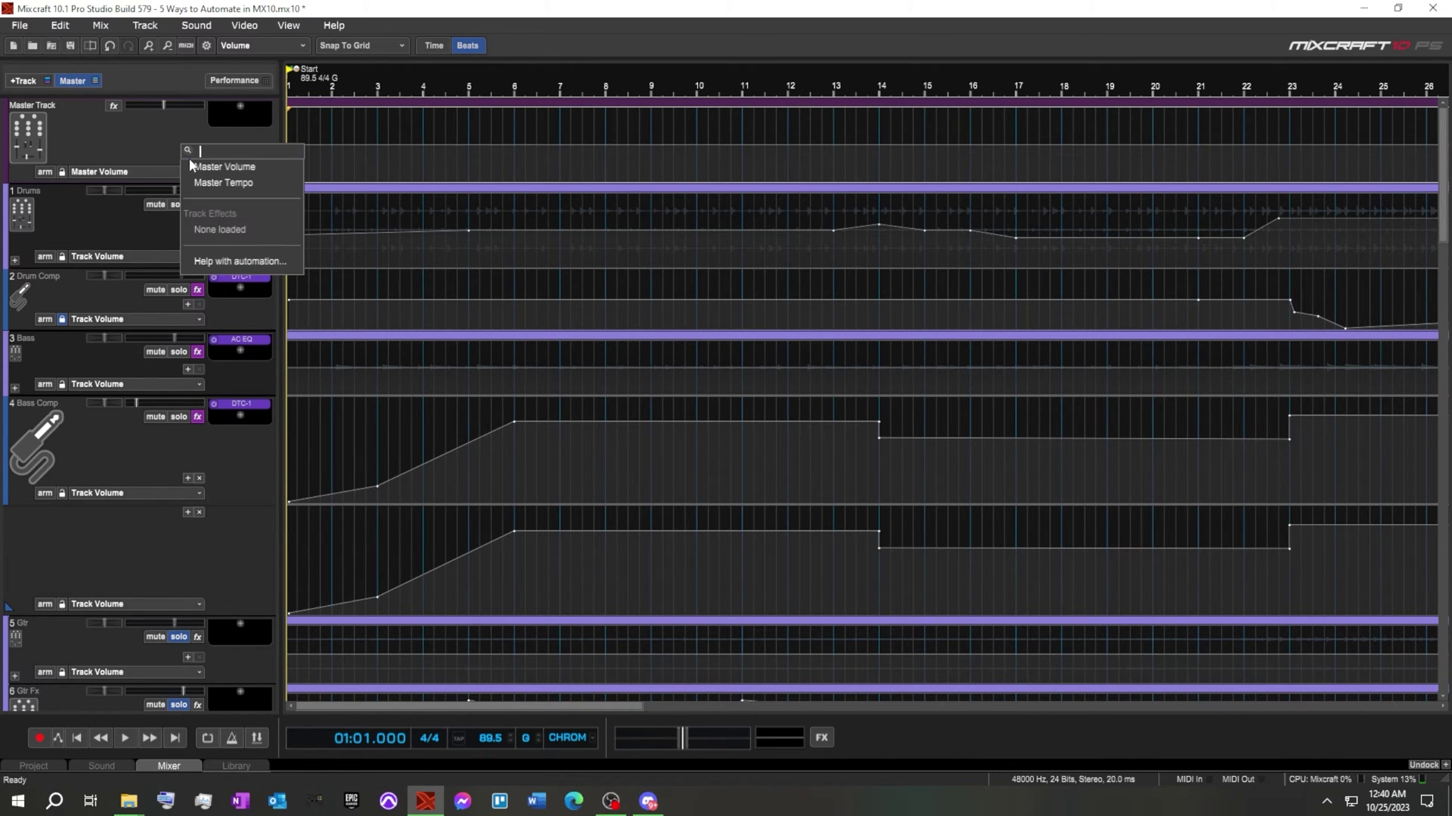
{"action": "left_click", "coordinate": [254, 168]}
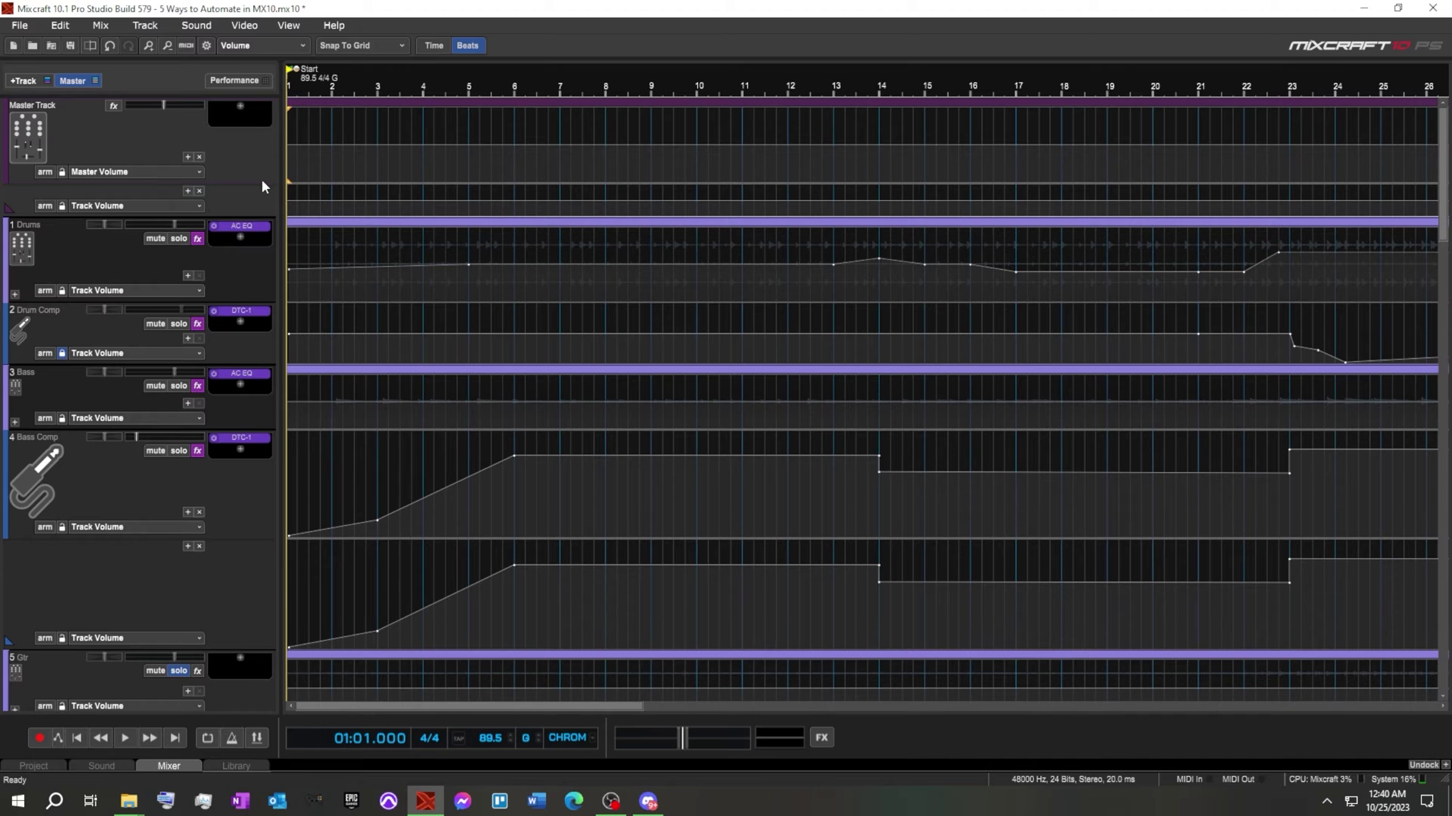
Step: Enlarge the Master Track lanes and add Master Volume points at bars 51, 53, 55 and 83, all at 0 dB
{"action": "left_click_drag", "start_coordinate": [260, 183], "coordinate": [260, 418]}
{"action": "scroll", "coordinate": [762, 437], "scroll_direction": "down", "scroll_amount": 2}
{"action": "scroll", "coordinate": [763, 429], "scroll_direction": "down", "scroll_amount": 3}
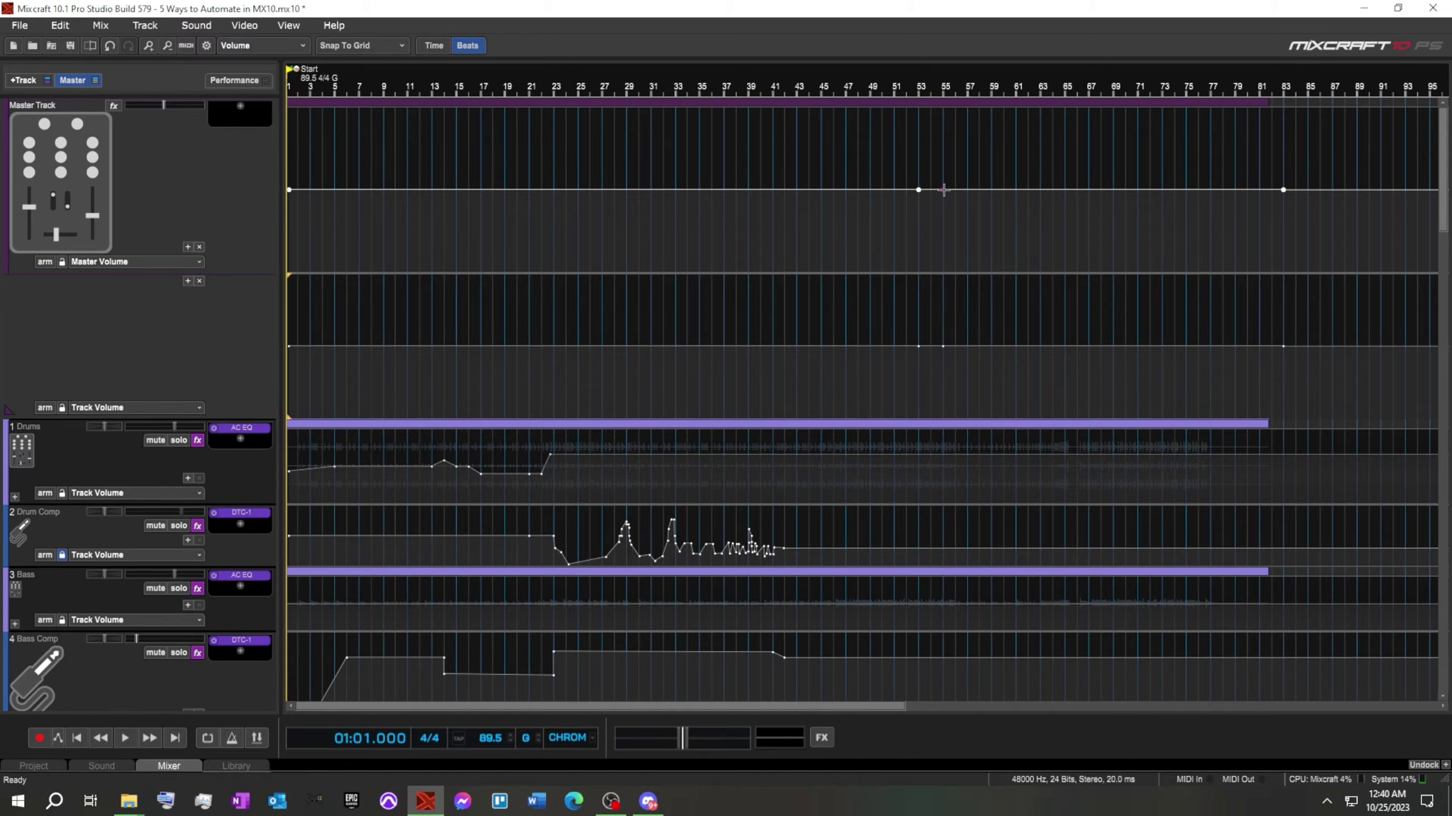
{"action": "left_click_drag", "start_coordinate": [968, 191], "coordinate": [897, 190]}
{"action": "scroll", "coordinate": [1196, 238], "scroll_direction": "right", "scroll_amount": 2}
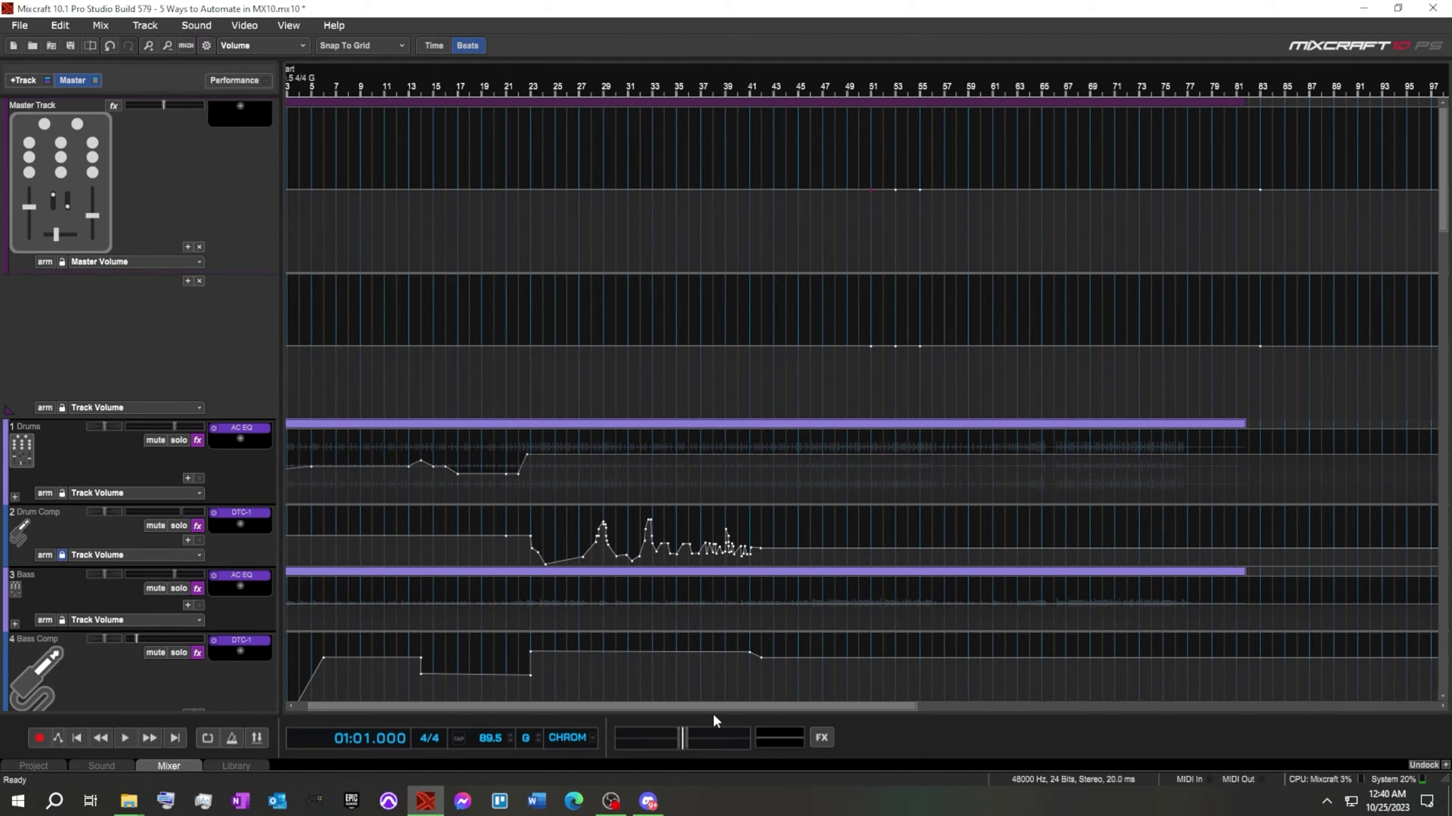
{"action": "left_click_drag", "start_coordinate": [714, 709], "coordinate": [546, 714]}
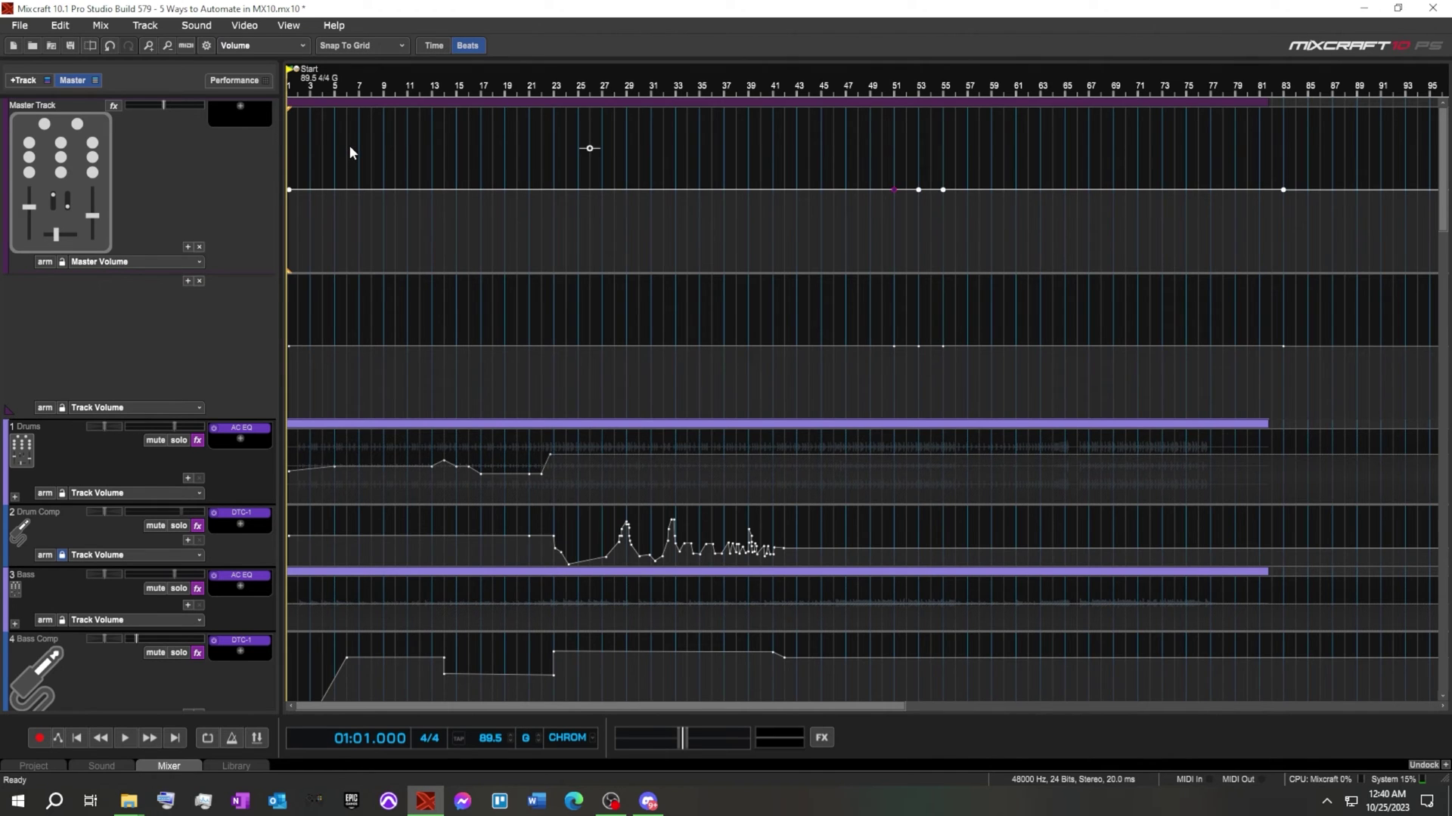
Step: Lower the Master Volume point at bar 1 slightly below 0 dB to create a gradual rise up to bar 51
{"action": "scroll", "coordinate": [351, 146], "scroll_direction": "up", "scroll_amount": 3}
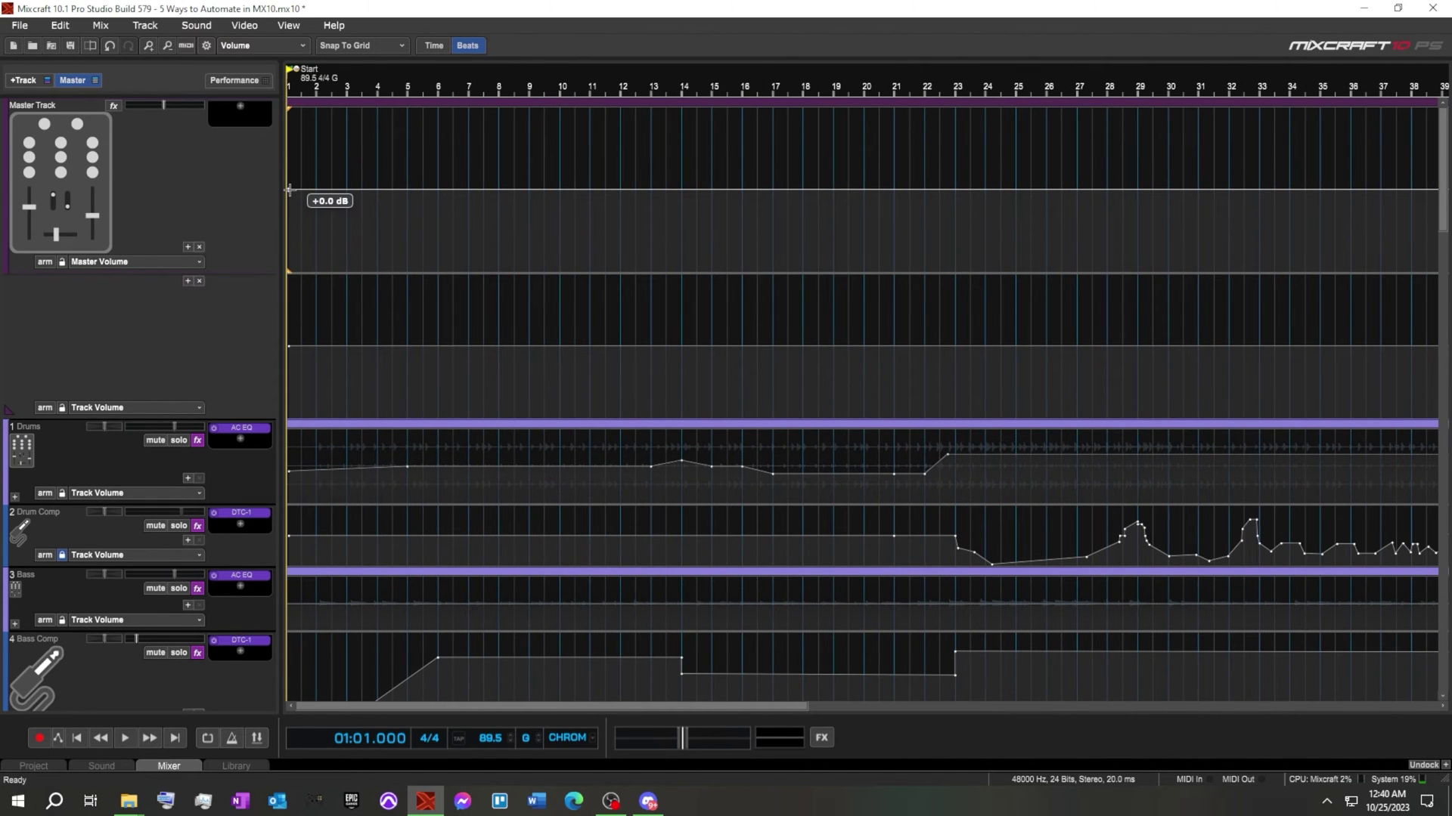
{"action": "left_click_drag", "start_coordinate": [317, 189], "coordinate": [282, 198]}
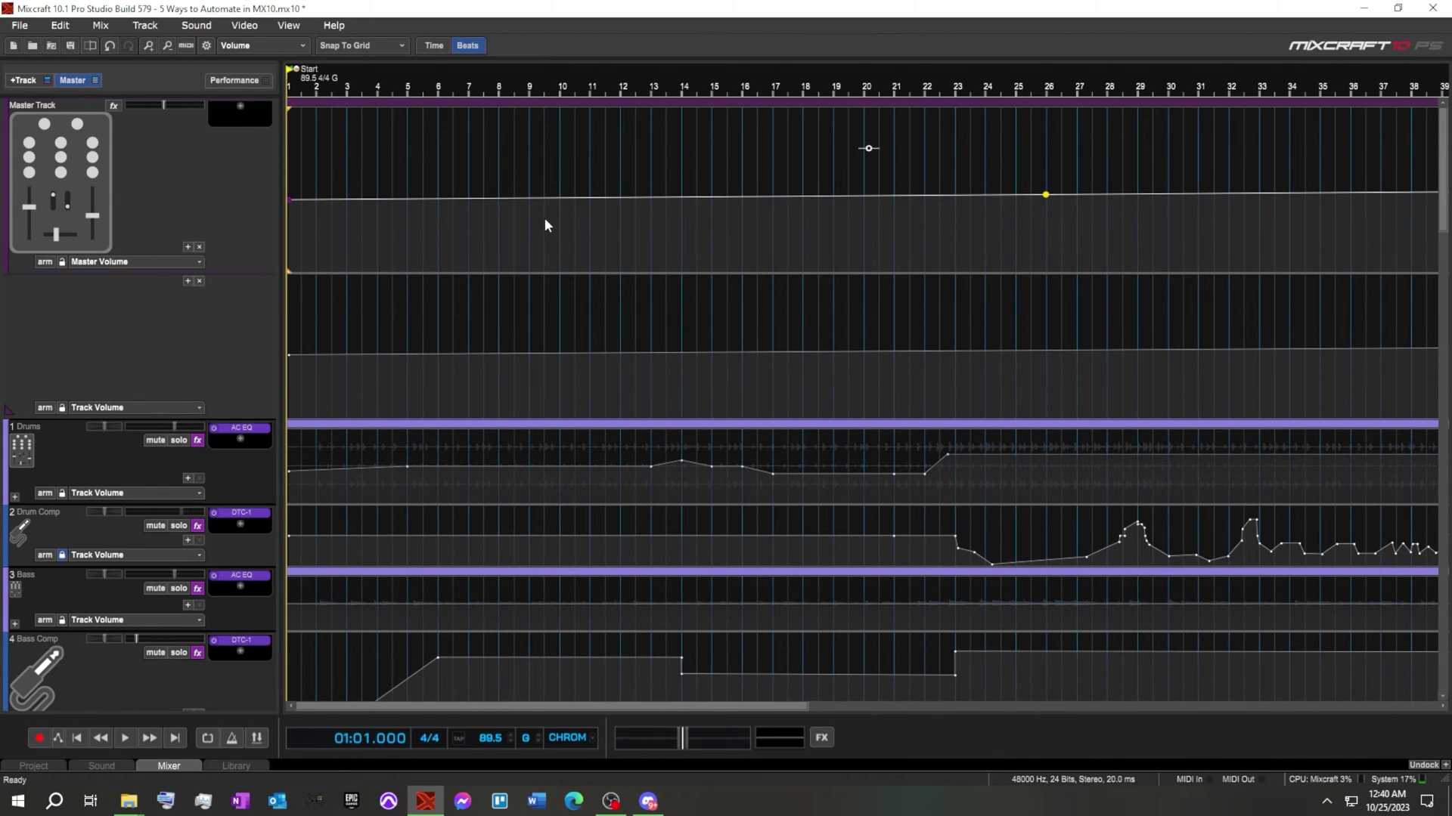
{"action": "scroll", "coordinate": [542, 216], "scroll_direction": "down", "scroll_amount": 2}
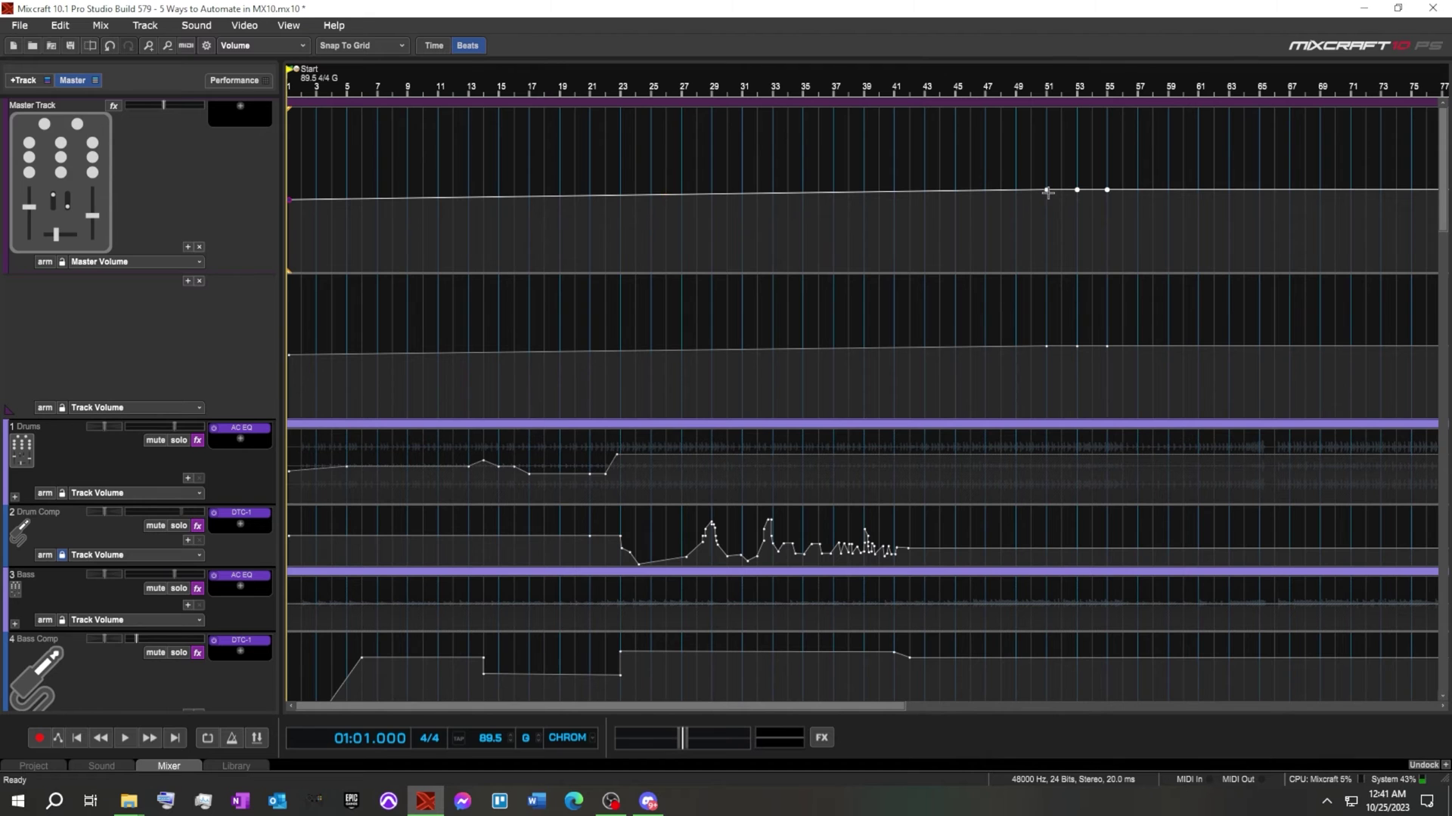
{"action": "scroll", "coordinate": [1049, 197], "scroll_direction": "down", "scroll_amount": 2}
{"action": "left_click", "coordinate": [846, 287]}
{"action": "scroll", "coordinate": [869, 282], "scroll_direction": "up", "scroll_amount": 3}
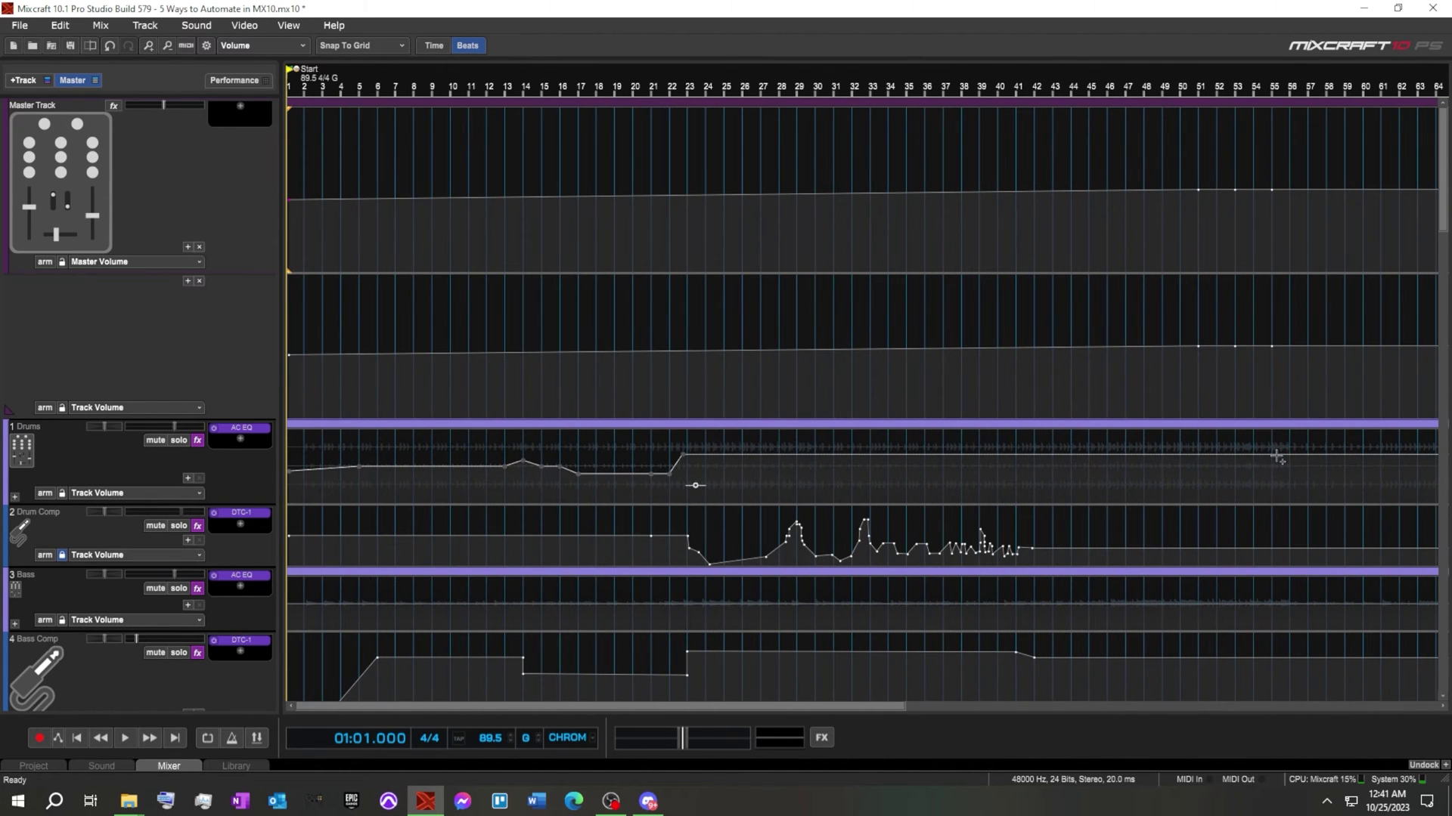
{"action": "scroll", "coordinate": [1276, 457], "scroll_direction": "down", "scroll_amount": 1}
{"action": "scroll", "coordinate": [1276, 457], "scroll_direction": "down", "scroll_amount": 1}
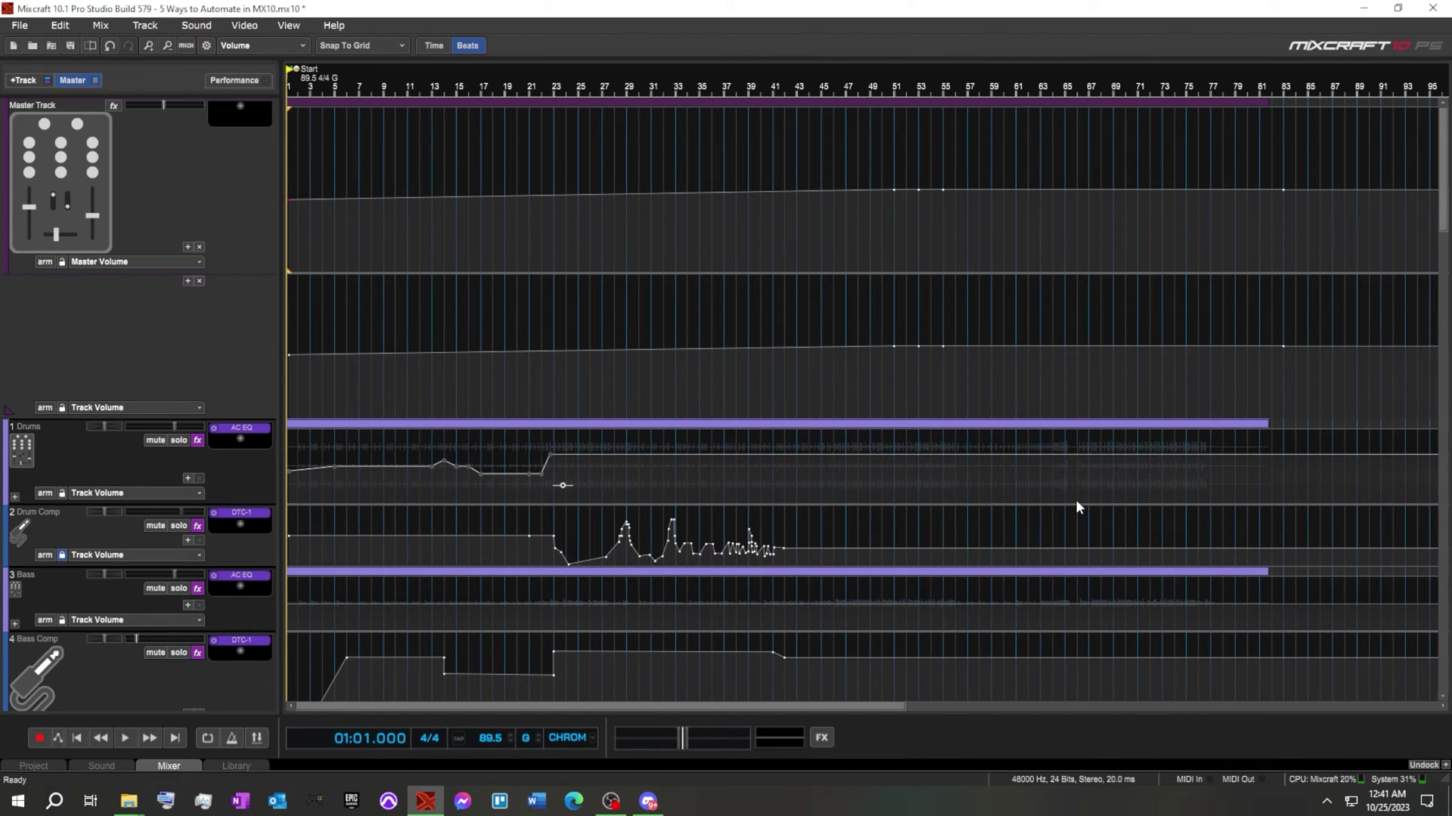
Step: Move the Master Volume points at bars 55 and 53 to bars 57 and 56, raising bar 57 and keeping bar 56 at 0 dB
{"action": "left_click", "coordinate": [955, 519]}
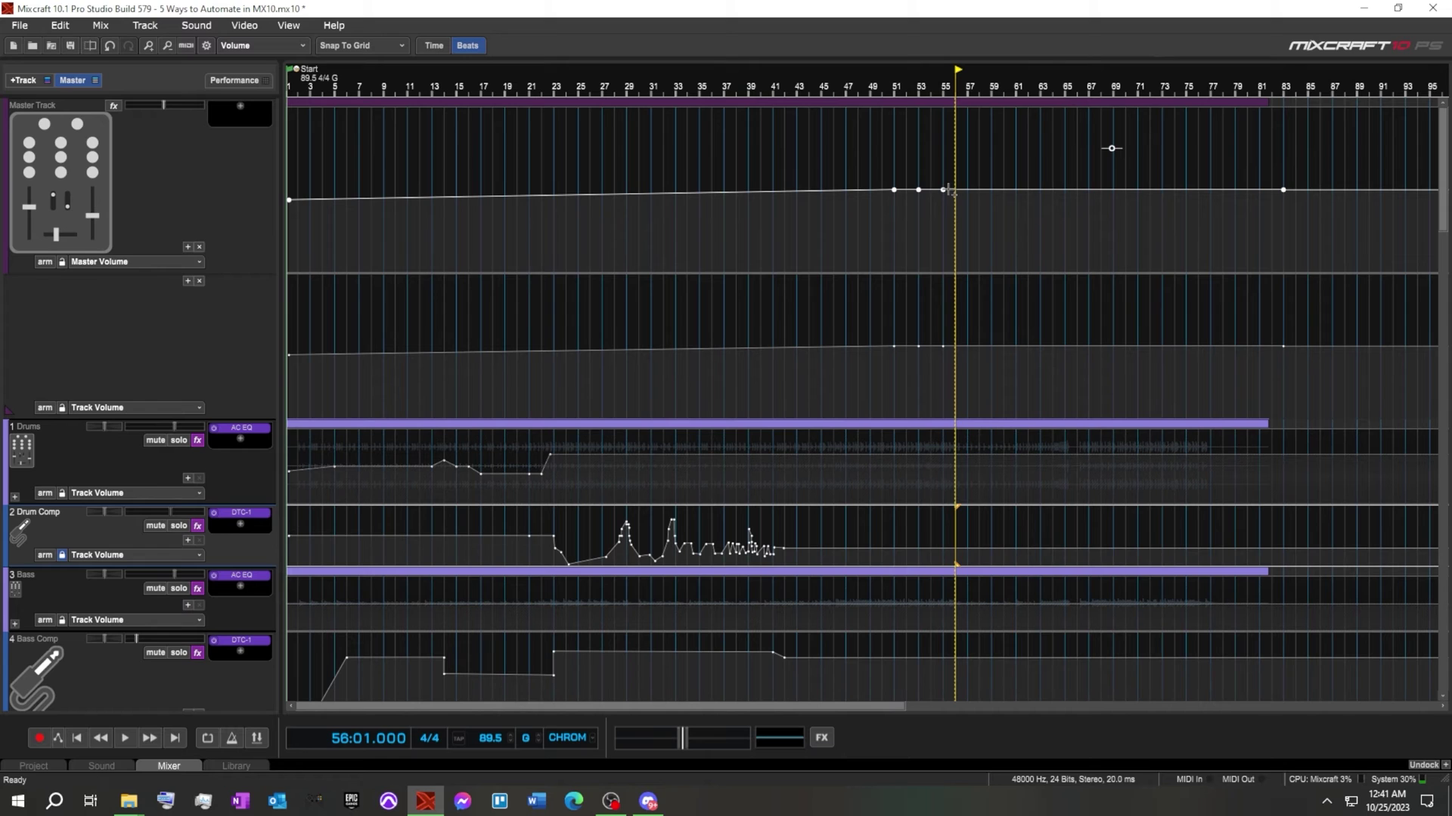
{"action": "left_click_drag", "start_coordinate": [943, 191], "coordinate": [955, 190]}
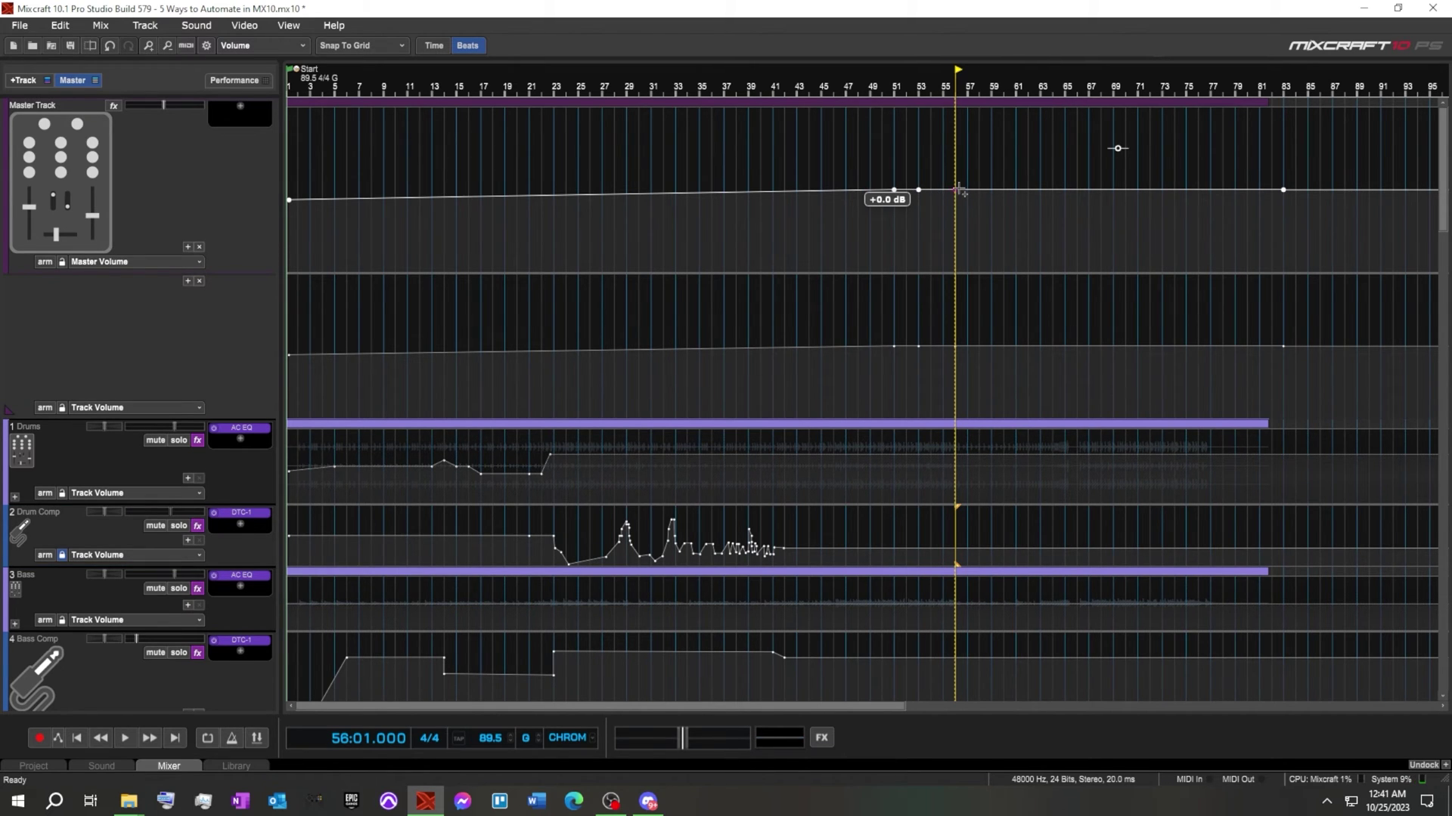
{"action": "left_click_drag", "start_coordinate": [955, 189], "coordinate": [967, 169]}
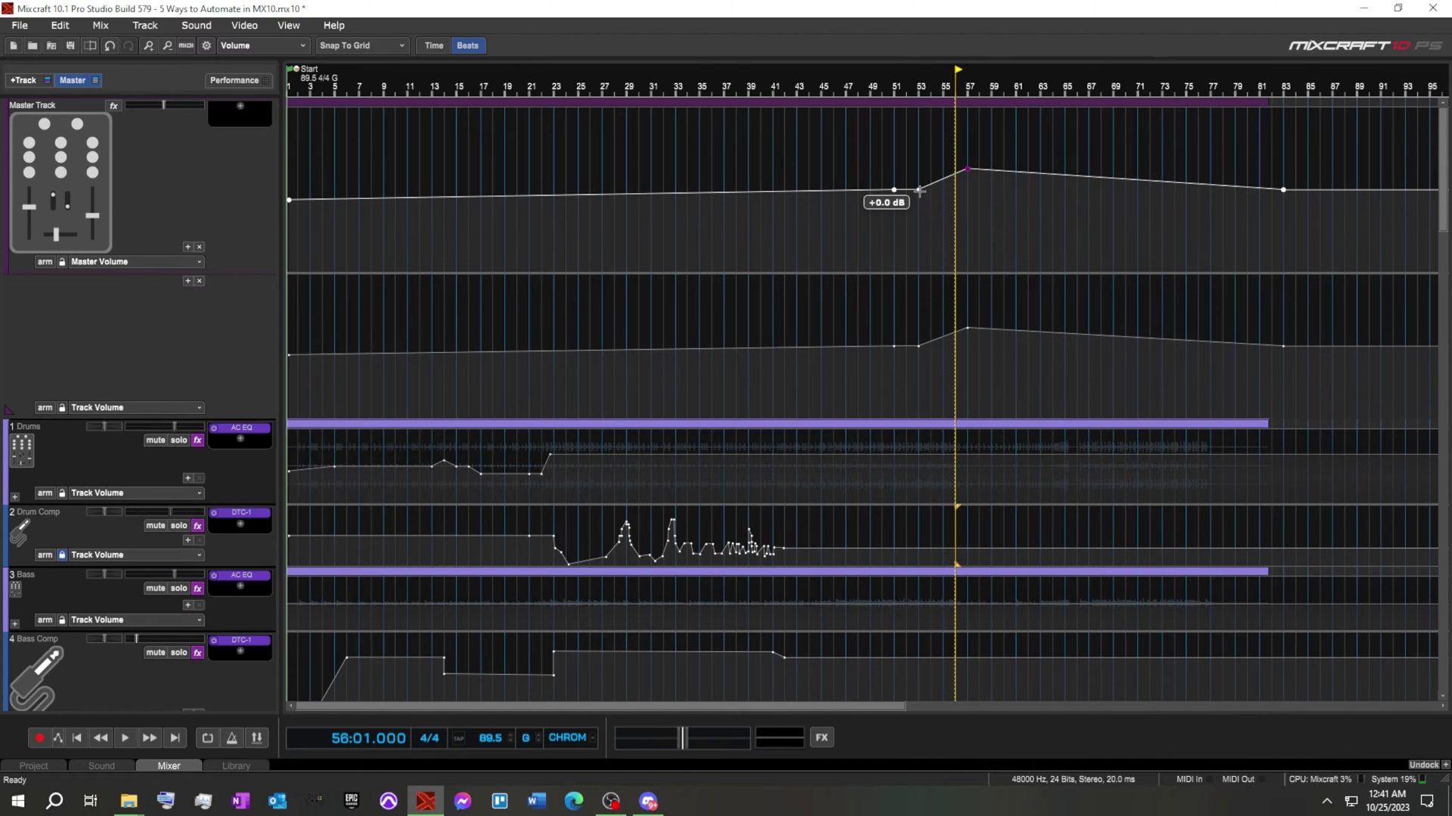
{"action": "left_click_drag", "start_coordinate": [919, 190], "coordinate": [930, 189]}
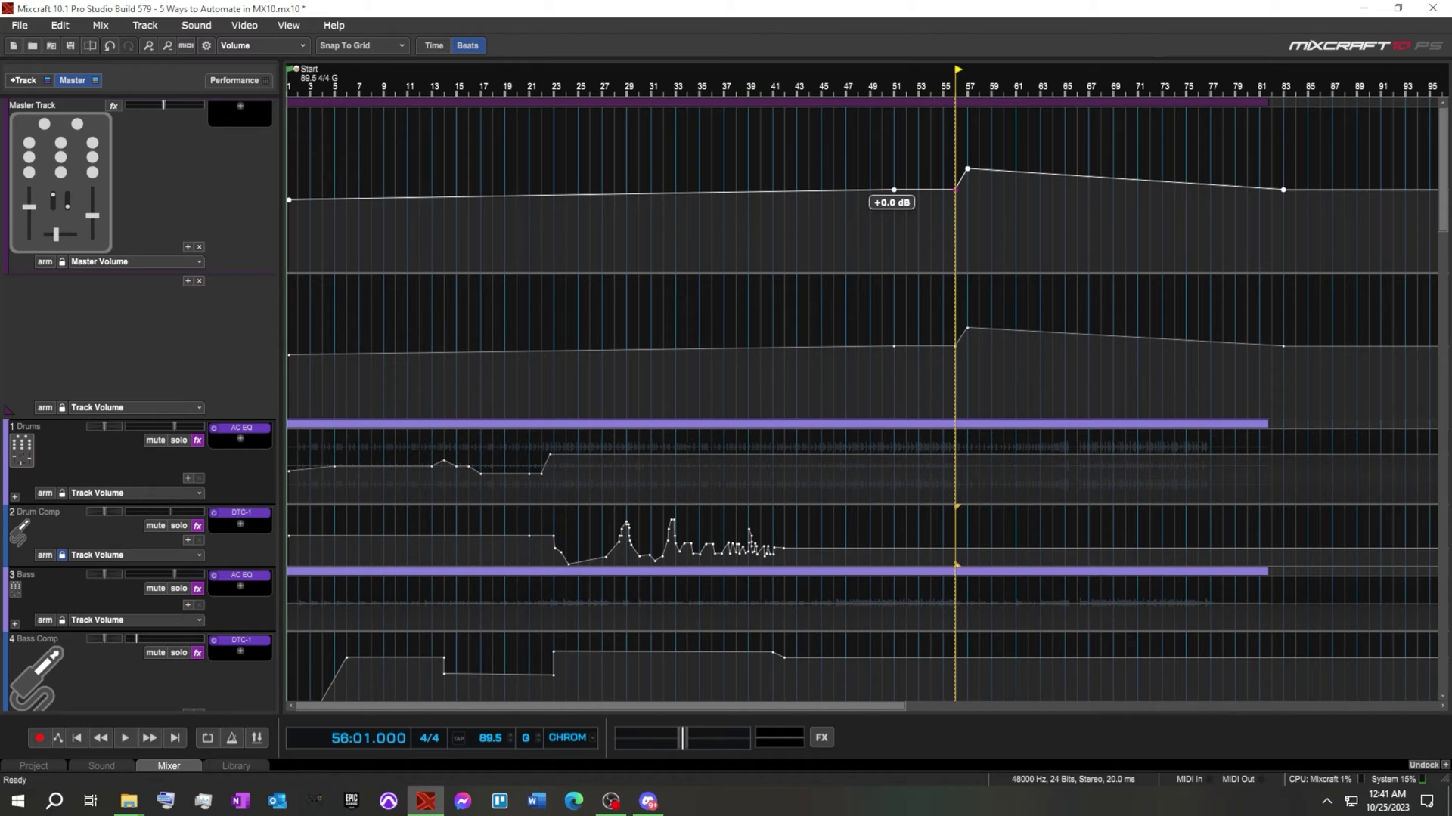
Step: Shift the Master Volume point at bar 51 to bar 50 and lower it to match the level at bar 1
{"action": "left_click", "coordinate": [894, 190]}
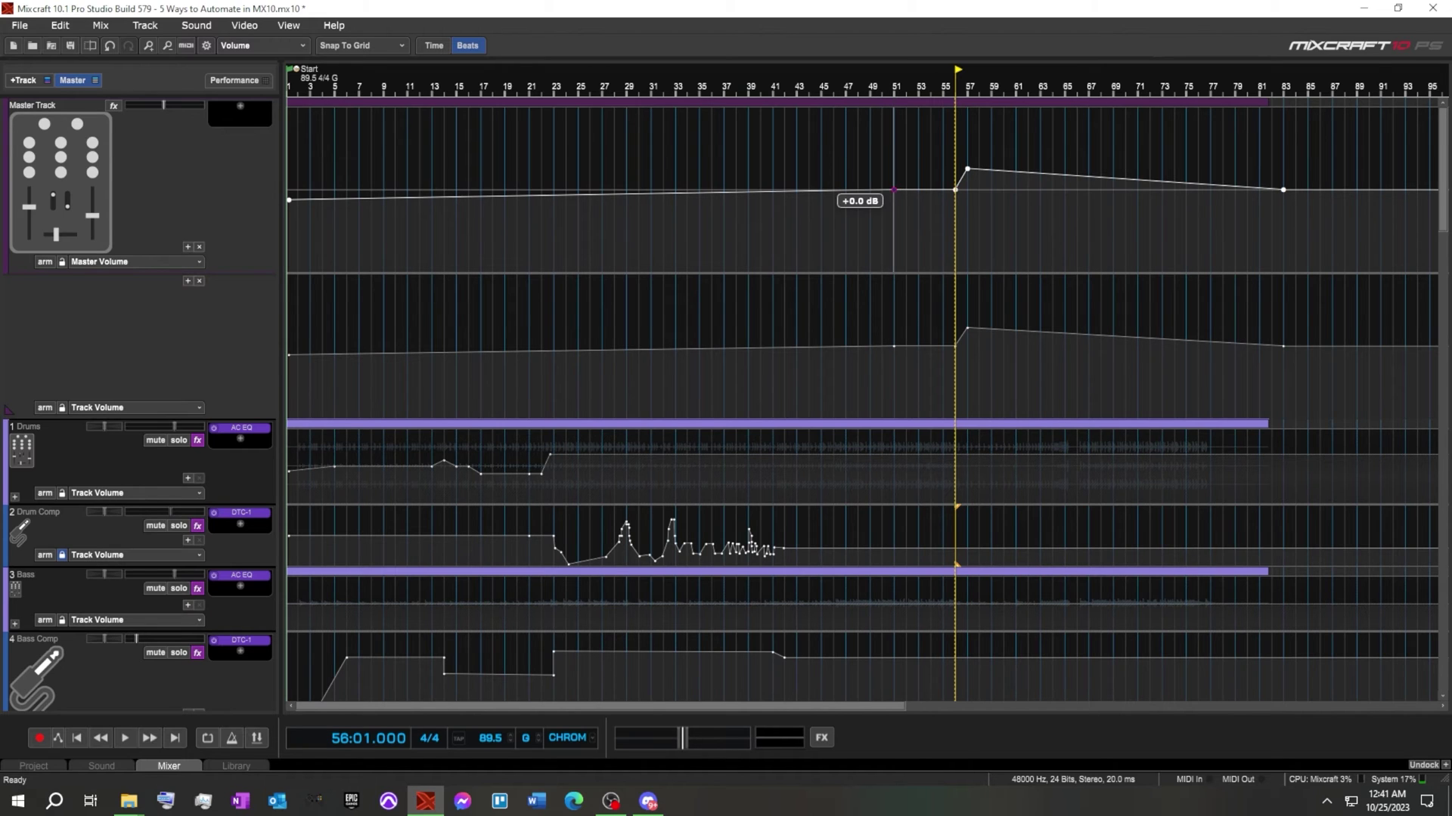
{"action": "left_click_drag", "start_coordinate": [893, 190], "coordinate": [881, 198]}
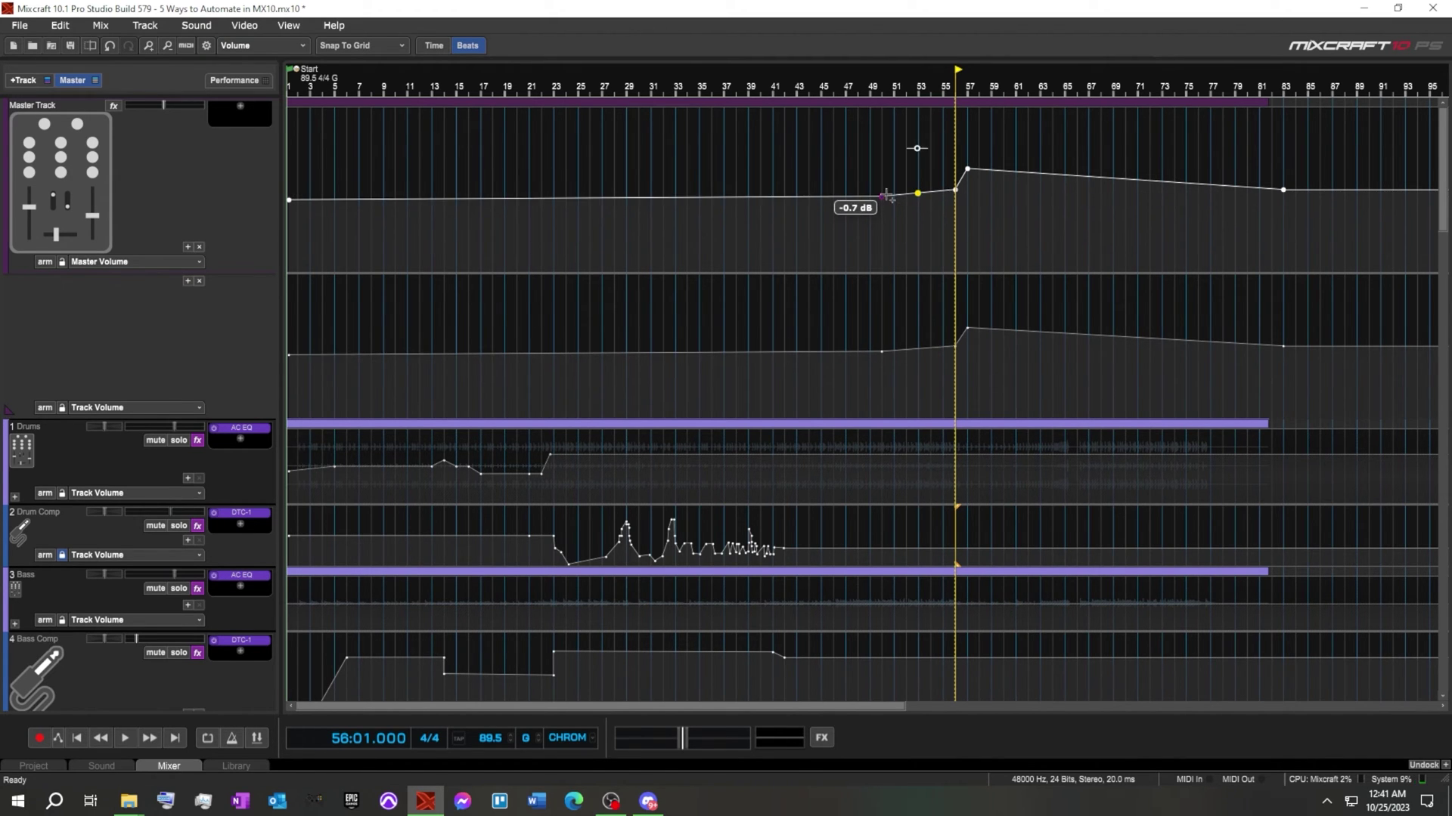
{"action": "scroll", "coordinate": [917, 149], "scroll_direction": "up", "scroll_amount": 3}
{"action": "left_click_drag", "start_coordinate": [840, 197], "coordinate": [839, 199]}
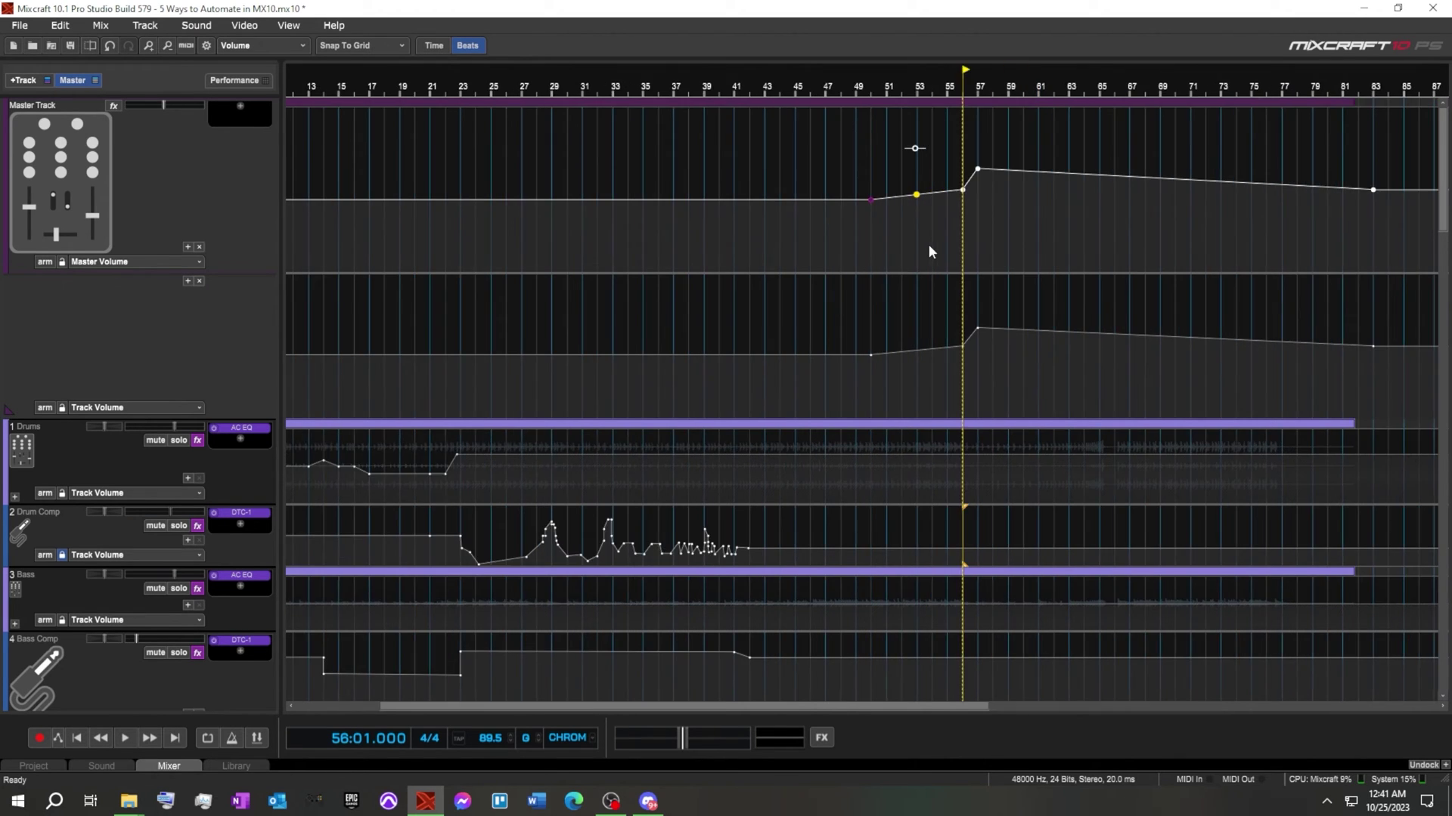
Step: Move the Master Volume point at bar 83 to bar 85 and raise it to about the bar 57 level
{"action": "scroll", "coordinate": [927, 243], "scroll_direction": "down", "scroll_amount": 6}
{"action": "left_click_drag", "start_coordinate": [586, 189], "coordinate": [592, 165]}
{"action": "scroll", "coordinate": [621, 245], "scroll_direction": "down", "scroll_amount": 6}
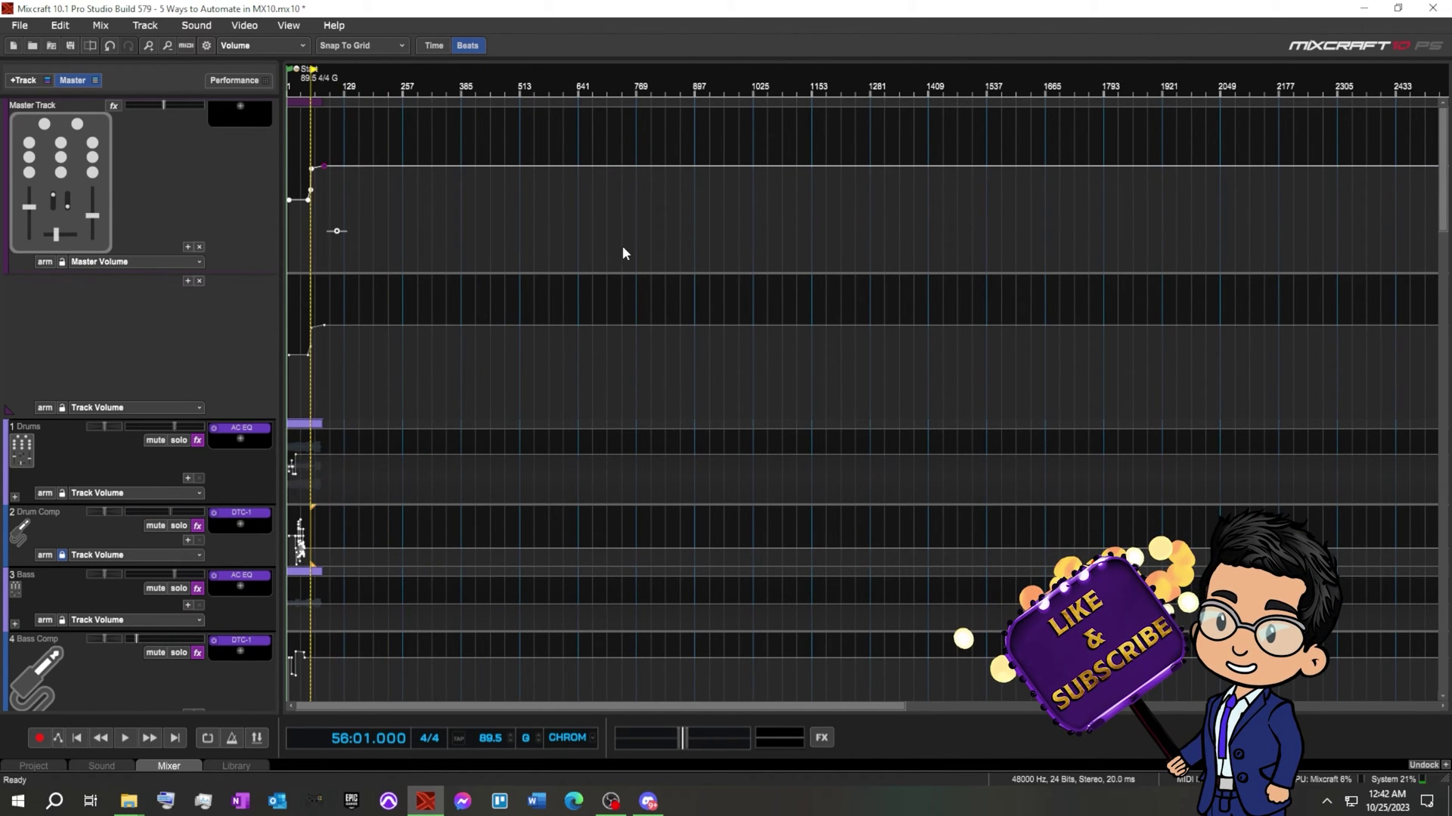
{"action": "scroll", "coordinate": [551, 363], "scroll_direction": "up", "scroll_amount": 8}
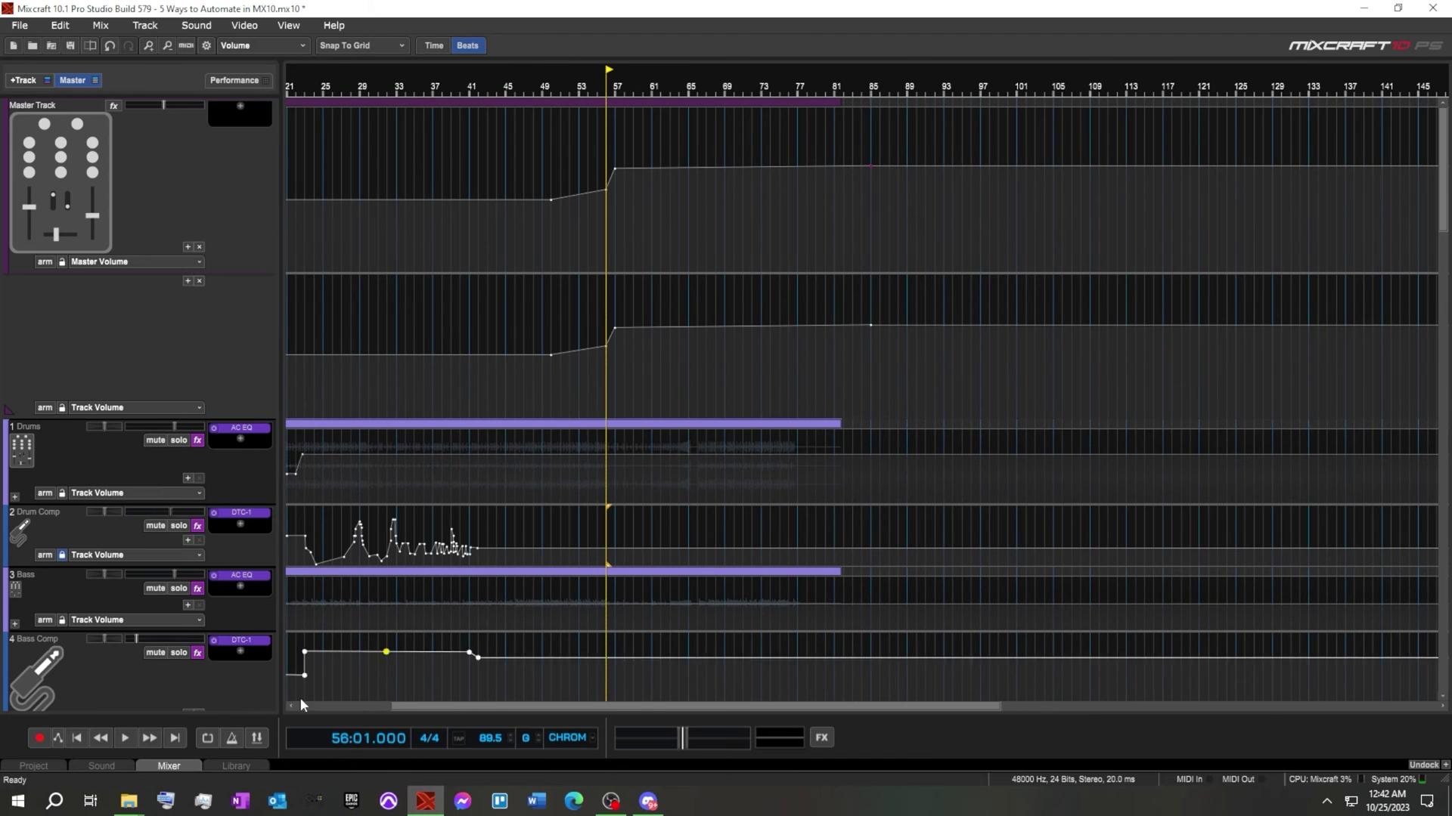
Step: Play the song from bar 49 to hear the Master Volume rise into bar 57
{"action": "left_click", "coordinate": [76, 738]}
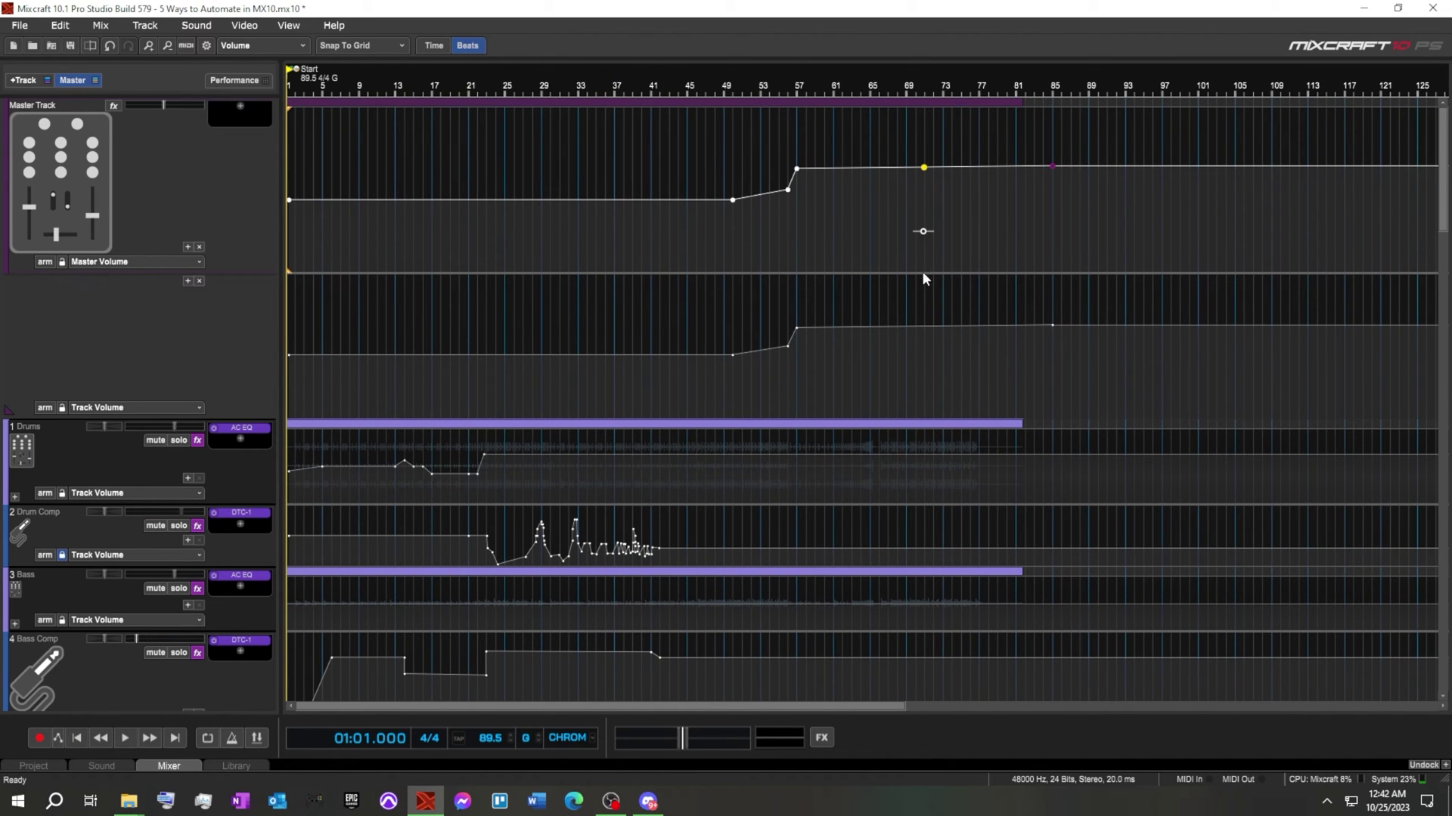
{"action": "left_click", "coordinate": [722, 82]}
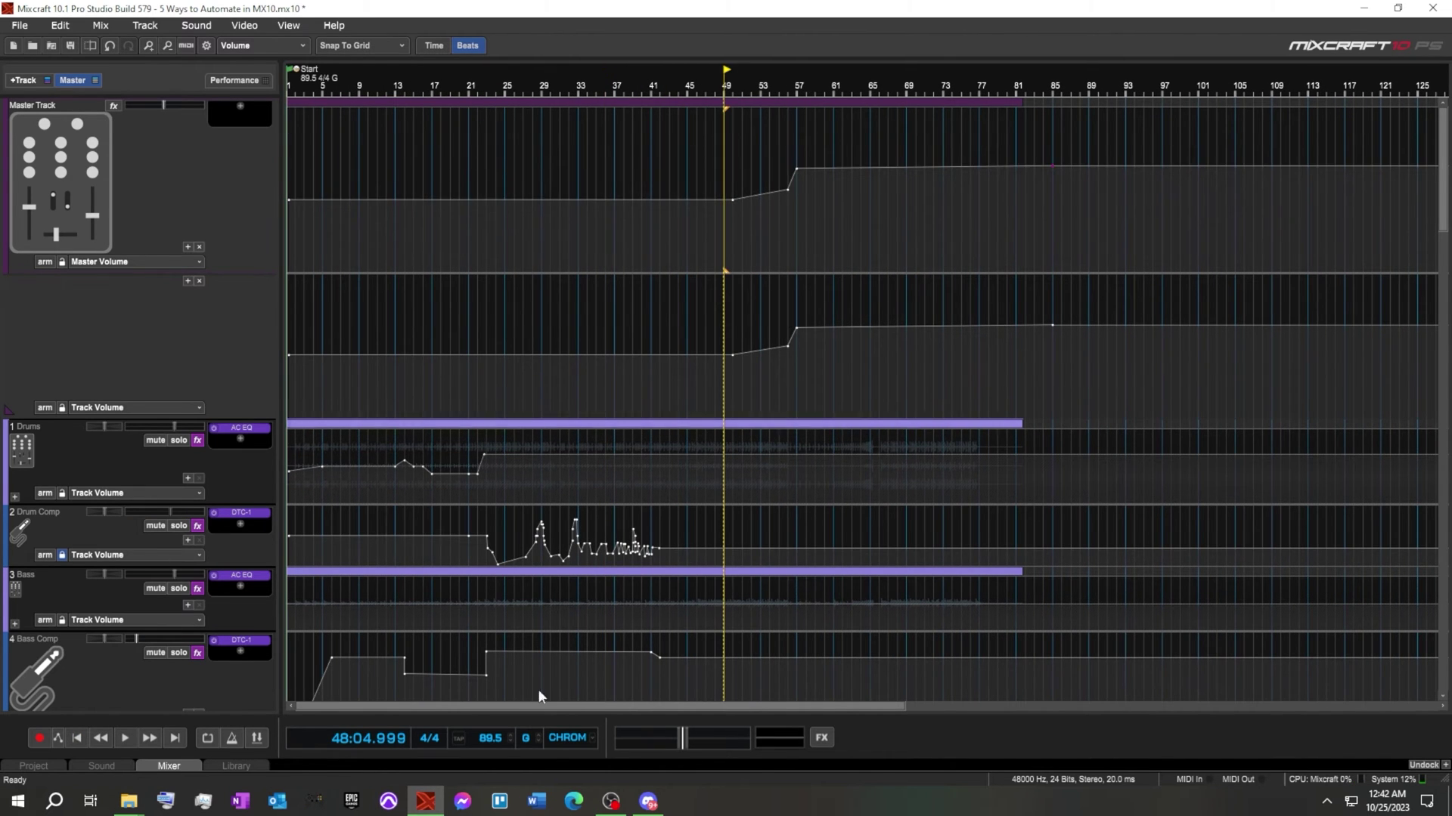
{"action": "left_click", "coordinate": [125, 738]}
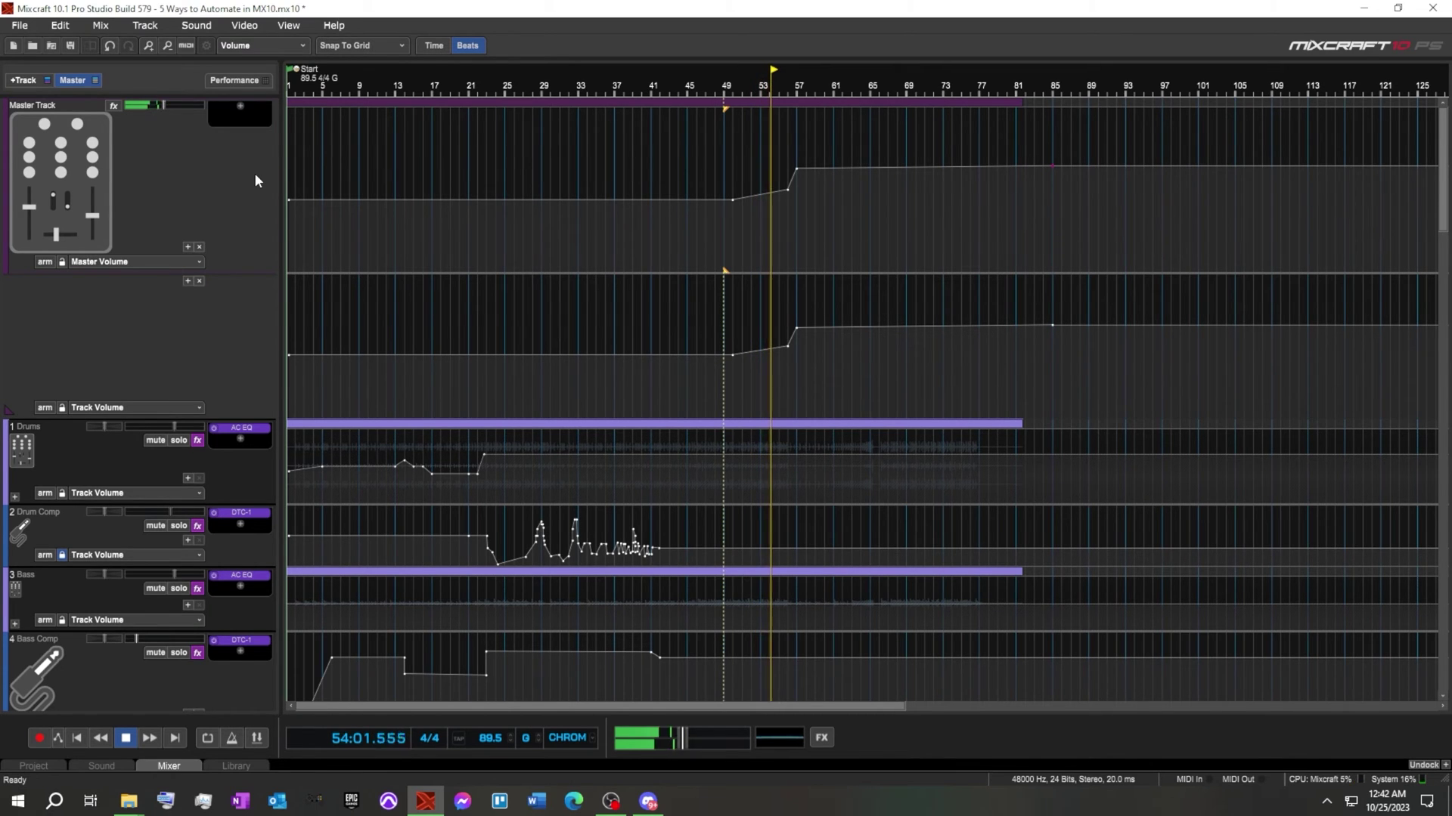
{"action": "mouse_move", "coordinate": [788, 190]}
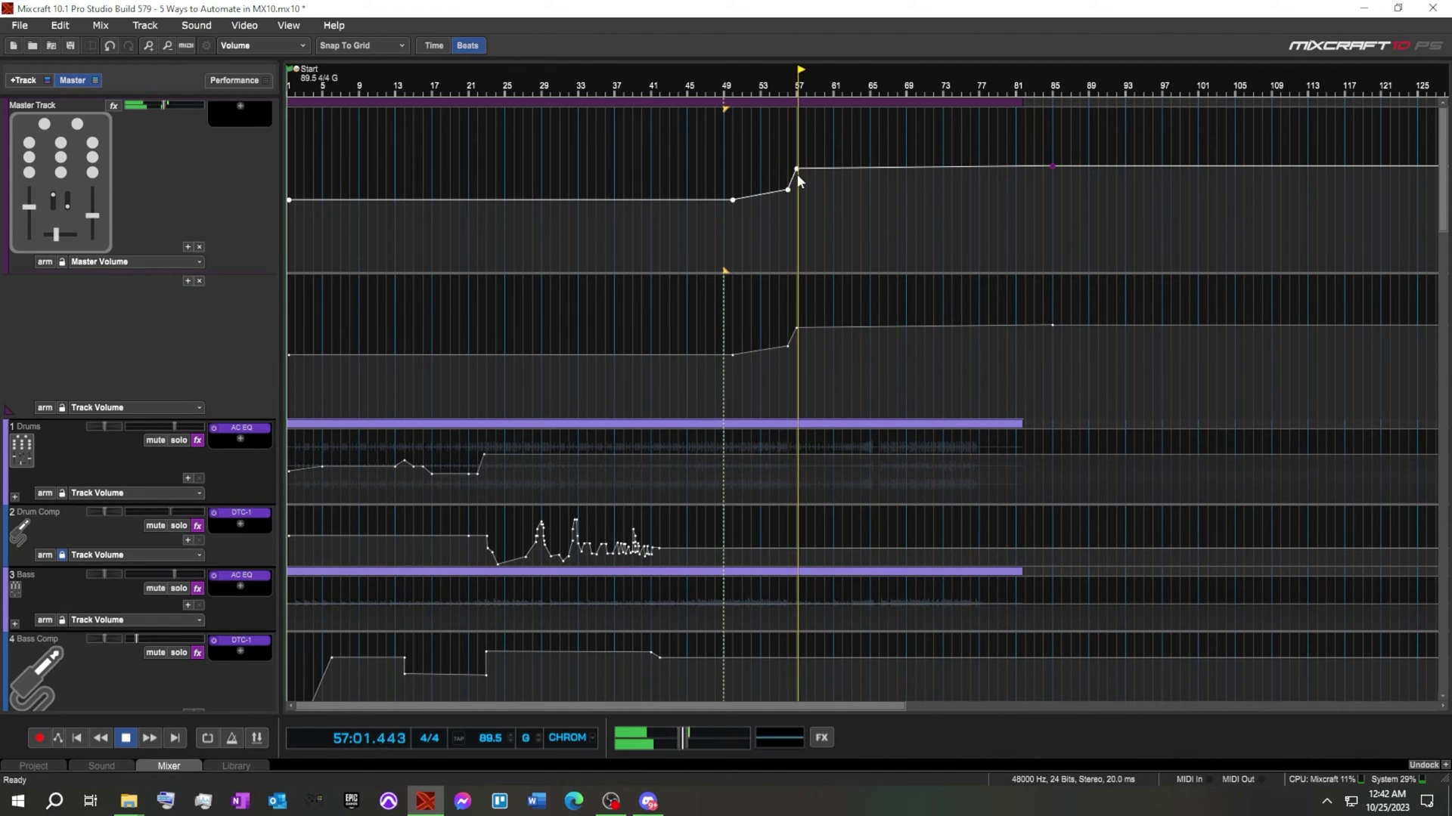
Step: Pull the raised Master Volume point back from bar 57 to bar 56 at +2.3 dB and replay from between bars 54 and 55
{"action": "scroll", "coordinate": [837, 211], "scroll_direction": "up", "scroll_amount": 3}
{"action": "left_click_drag", "start_coordinate": [860, 168], "coordinate": [830, 165]}
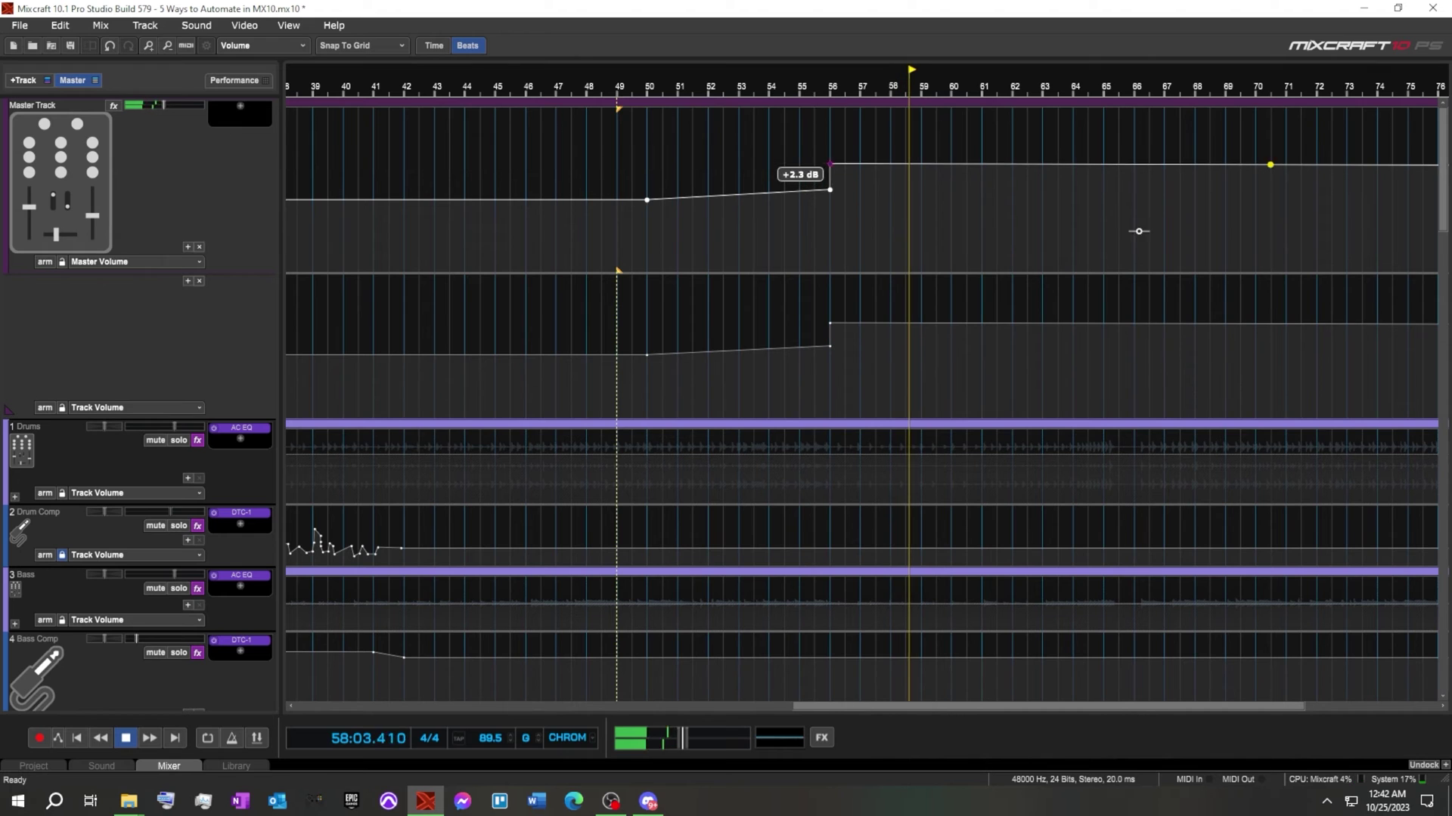
{"action": "left_click", "coordinate": [783, 79]}
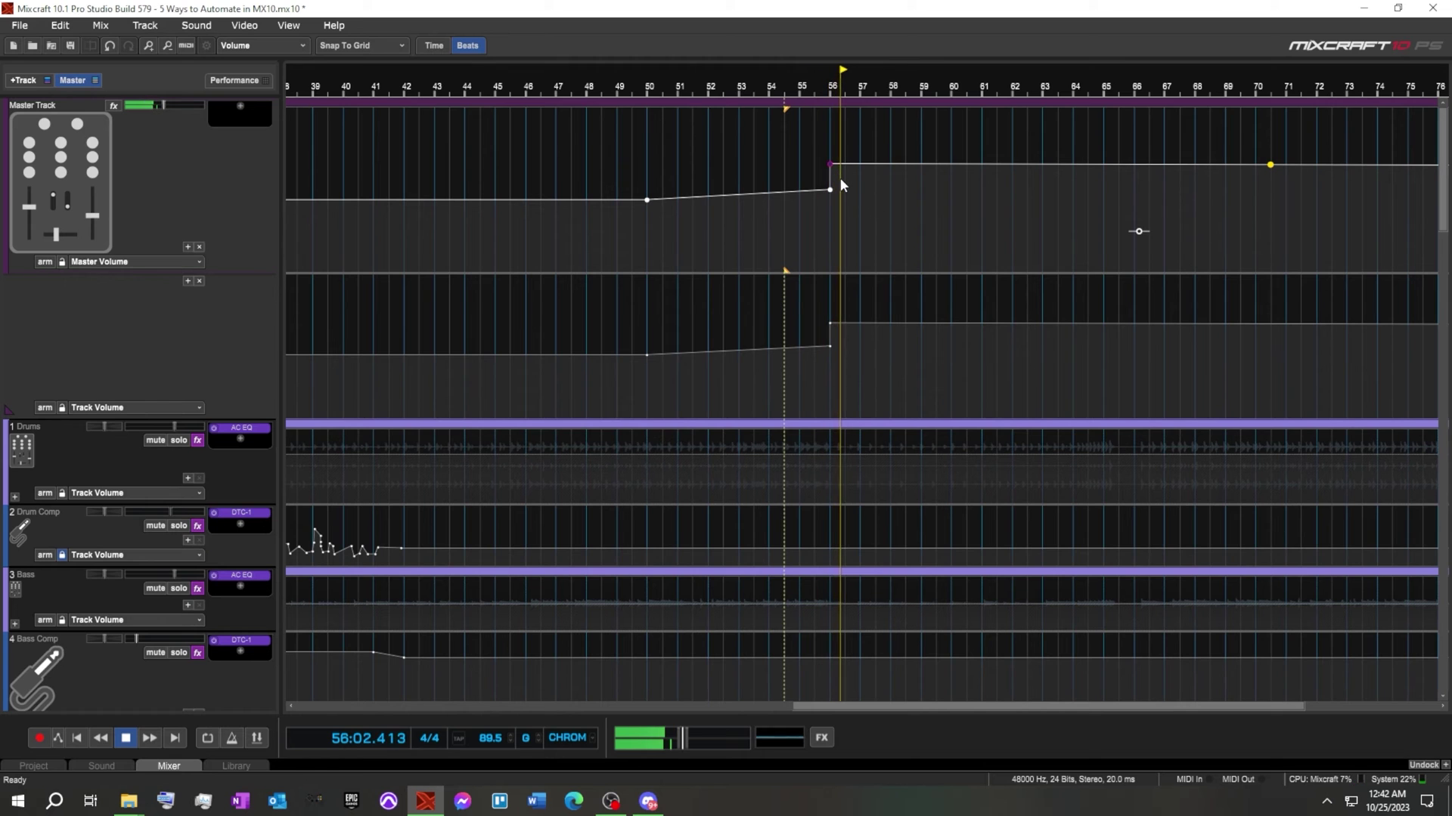
Step: Shift the Master Volume jump slightly ahead of bar 56, raise its upper point to +3.1 dB, and replay from just after bar 55
{"action": "scroll", "coordinate": [839, 177], "scroll_direction": "up", "scroll_amount": 4}
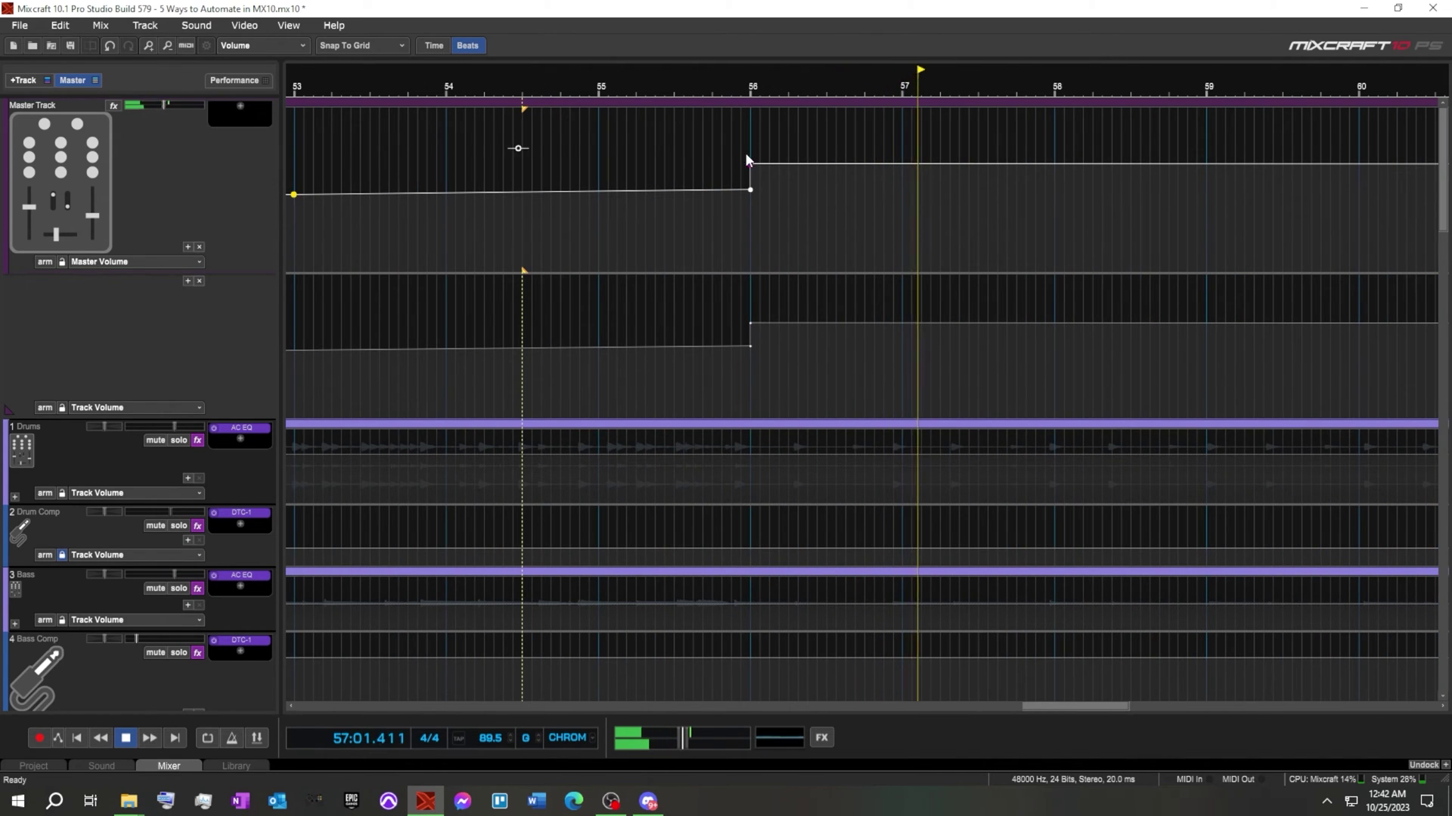
{"action": "left_click_drag", "start_coordinate": [750, 189], "coordinate": [722, 155]}
{"action": "left_click", "coordinate": [629, 76]}
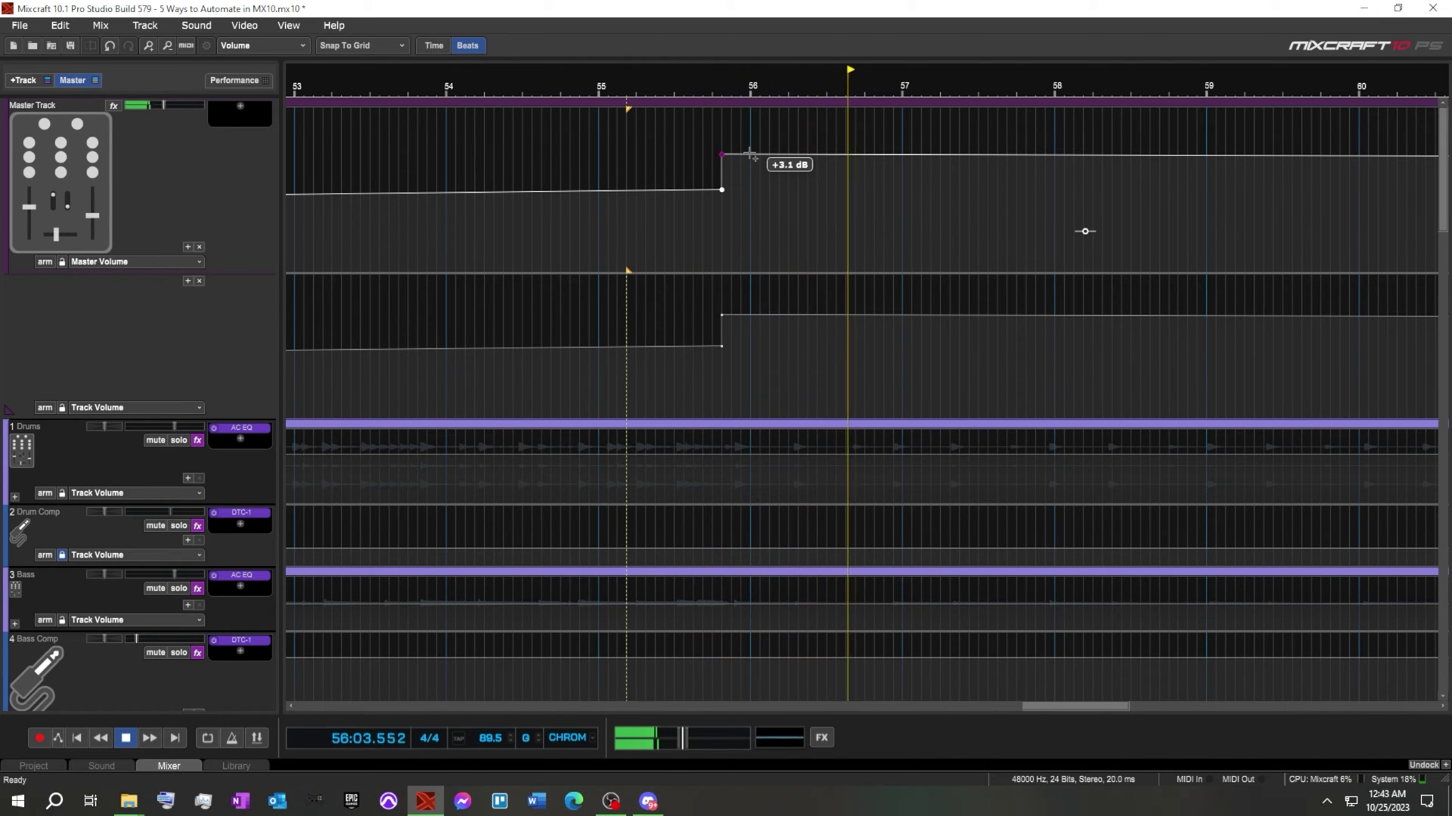
Step: Raise the Master Volume point at bar 85 until it is level with the upper point of the jump before bar 56
{"action": "scroll", "coordinate": [800, 239], "scroll_direction": "down", "scroll_amount": 2}
{"action": "scroll", "coordinate": [800, 239], "scroll_direction": "down", "scroll_amount": 5}
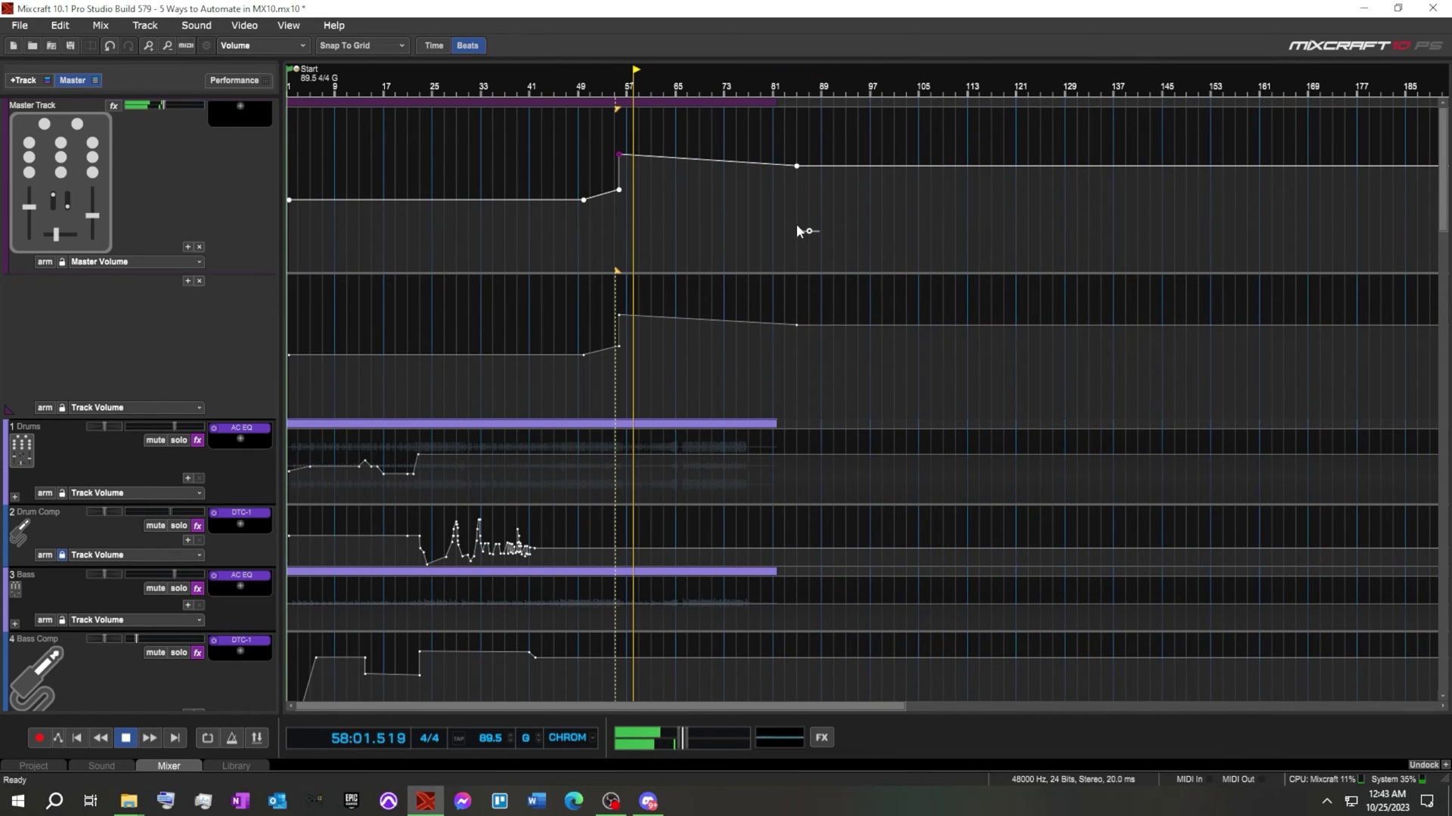
{"action": "left_click_drag", "start_coordinate": [796, 164], "coordinate": [796, 162]}
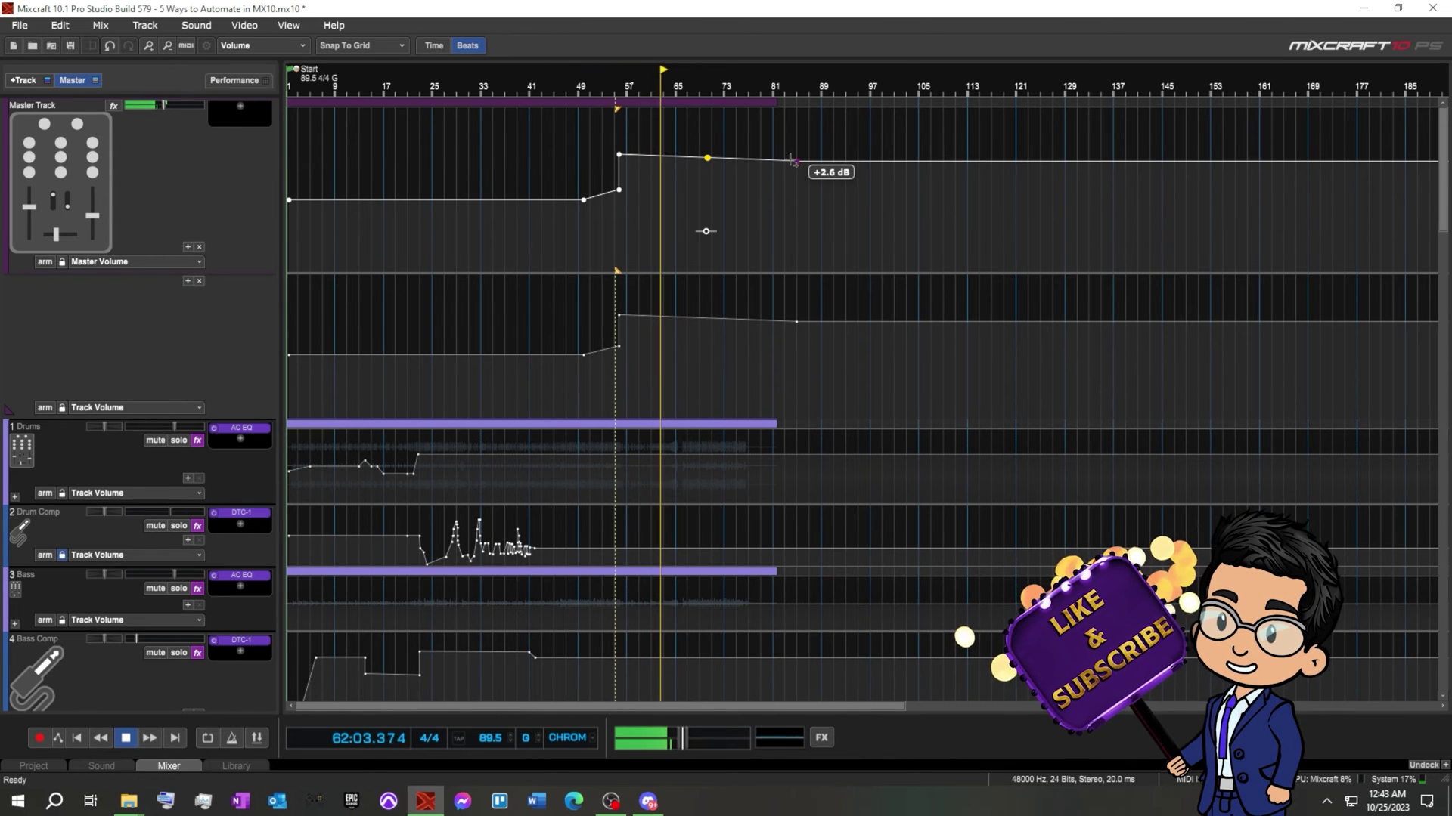
{"action": "left_click_drag", "start_coordinate": [796, 161], "coordinate": [796, 156]}
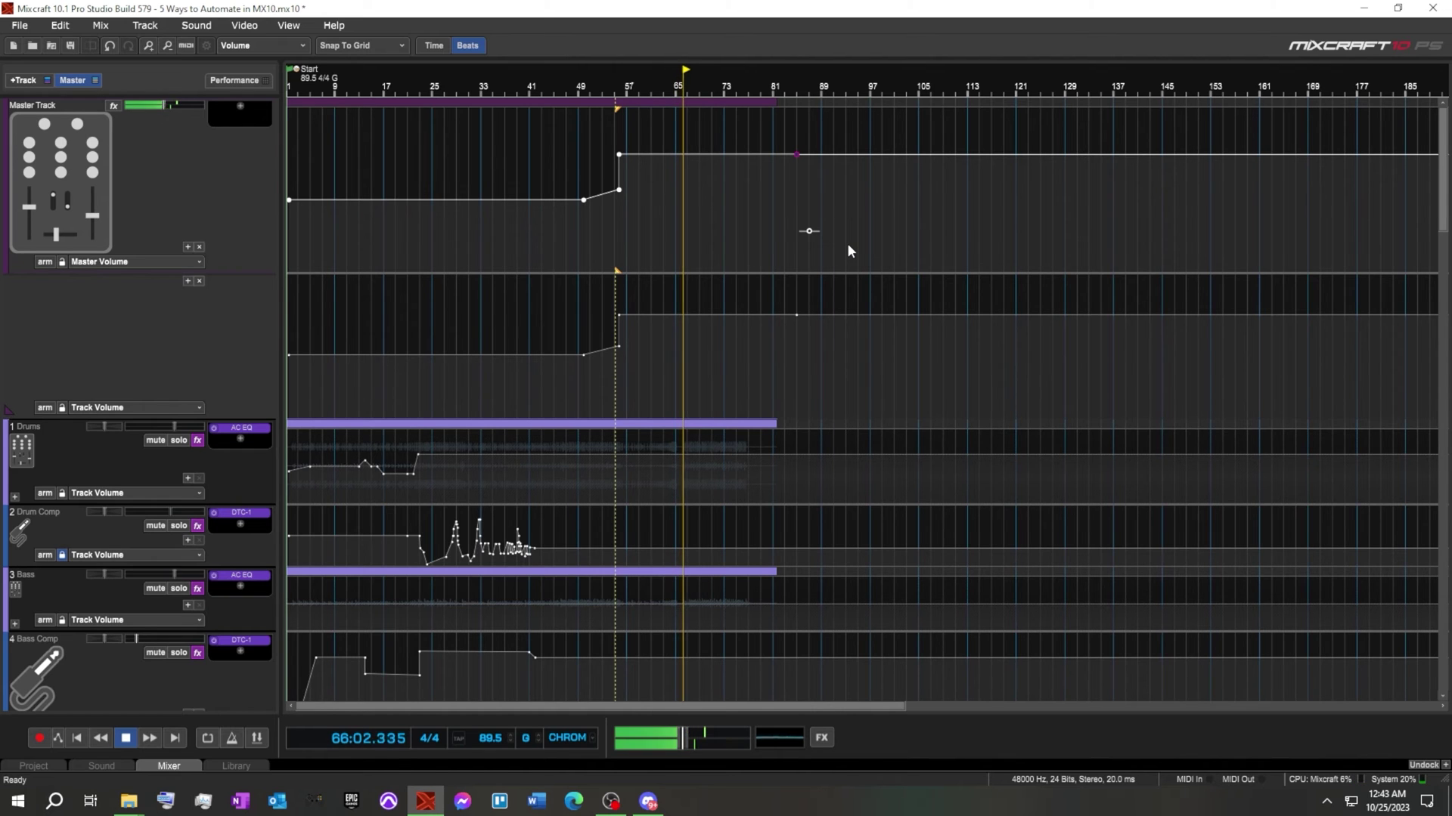
Step: Stop playback, turn off solo on the Gtr Fx and Gtr tracks, and return to the start of the song
{"action": "scroll", "coordinate": [846, 243], "scroll_direction": "down", "scroll_amount": 1}
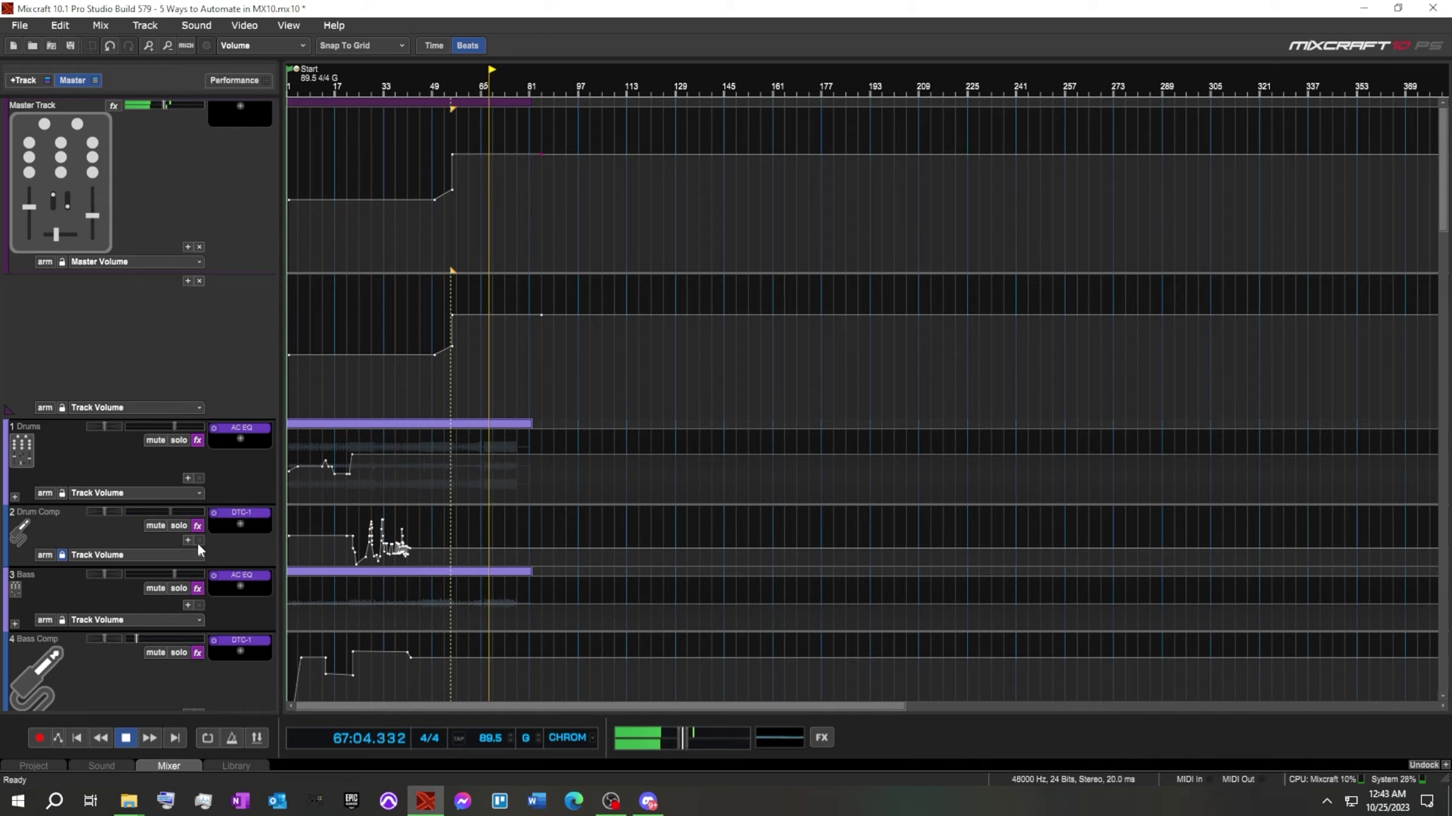
{"action": "scroll", "coordinate": [115, 641], "scroll_direction": "down", "scroll_amount": 5}
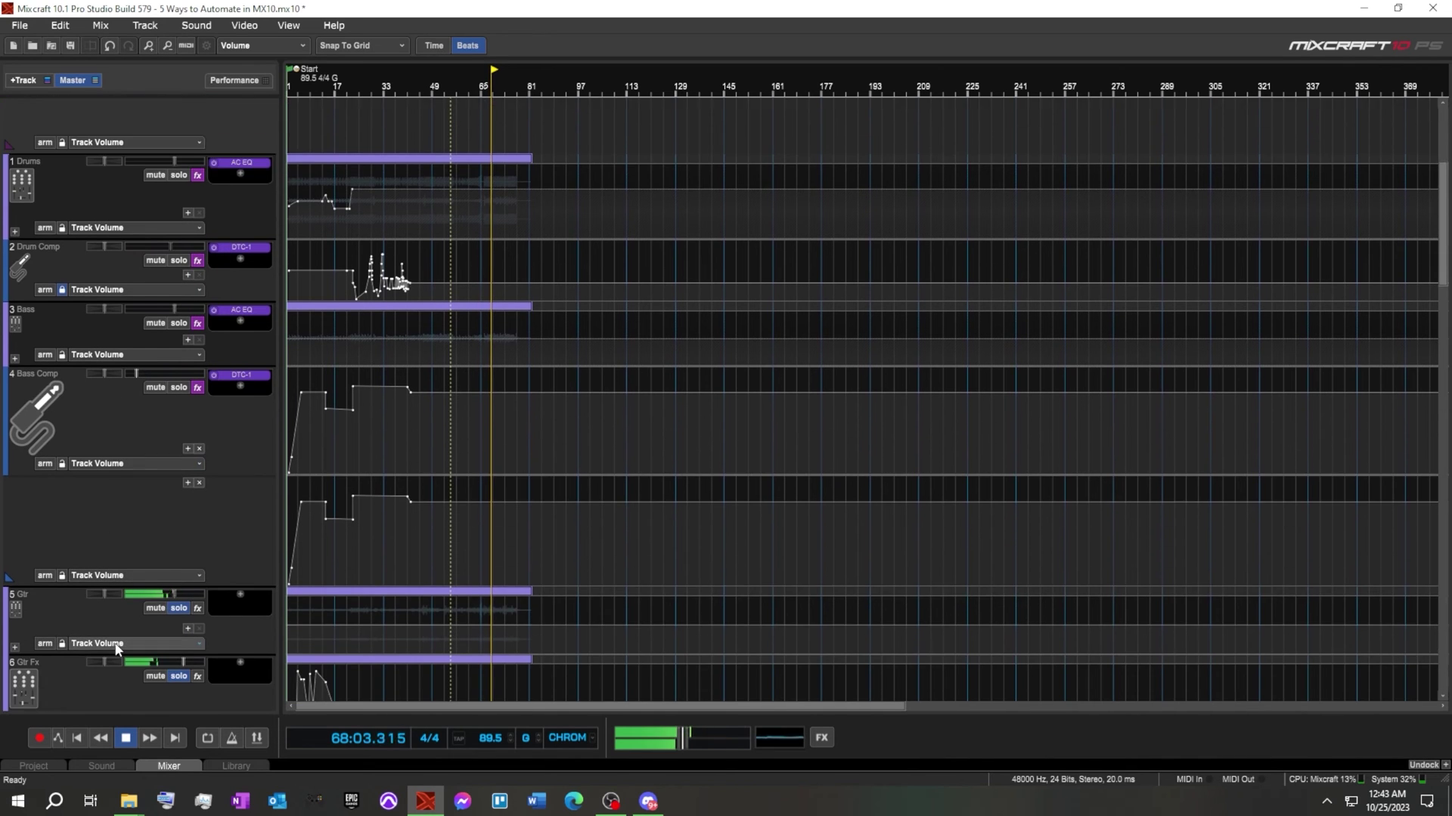
{"action": "scroll", "coordinate": [114, 643], "scroll_direction": "down", "scroll_amount": 1}
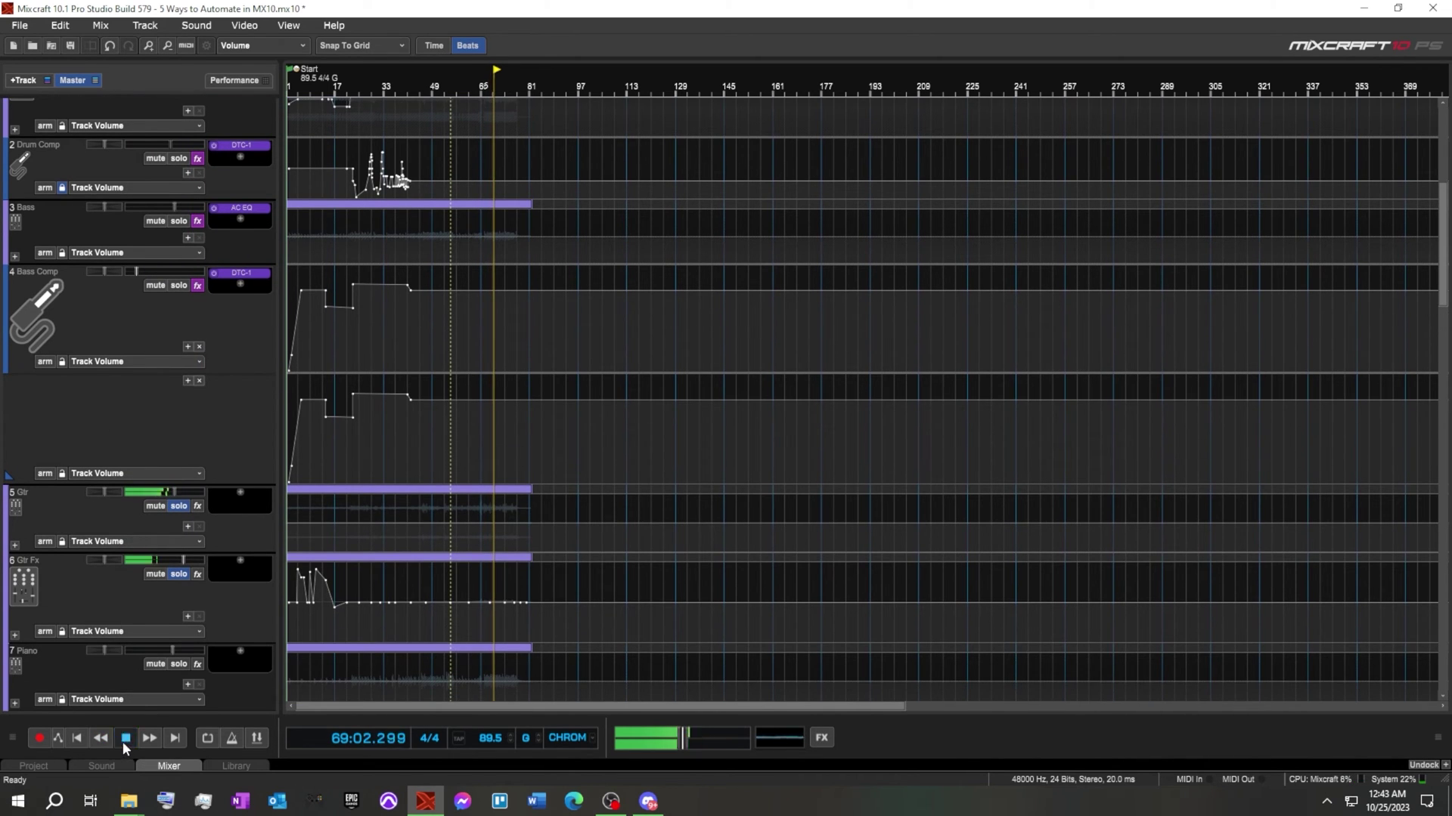
{"action": "left_click", "coordinate": [125, 738]}
{"action": "left_click", "coordinate": [179, 574]}
{"action": "left_click", "coordinate": [179, 506]}
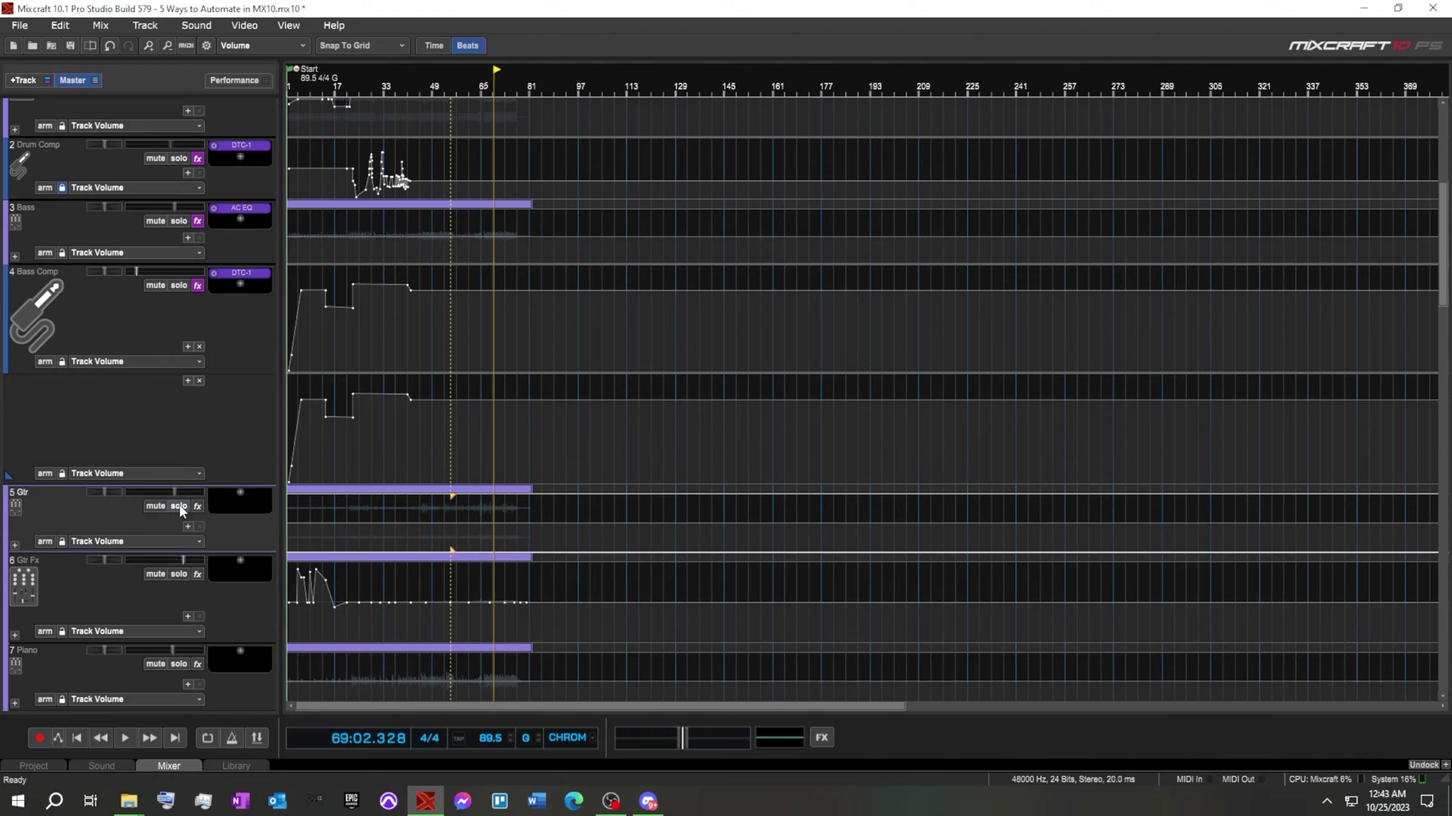
{"action": "left_click", "coordinate": [76, 739]}
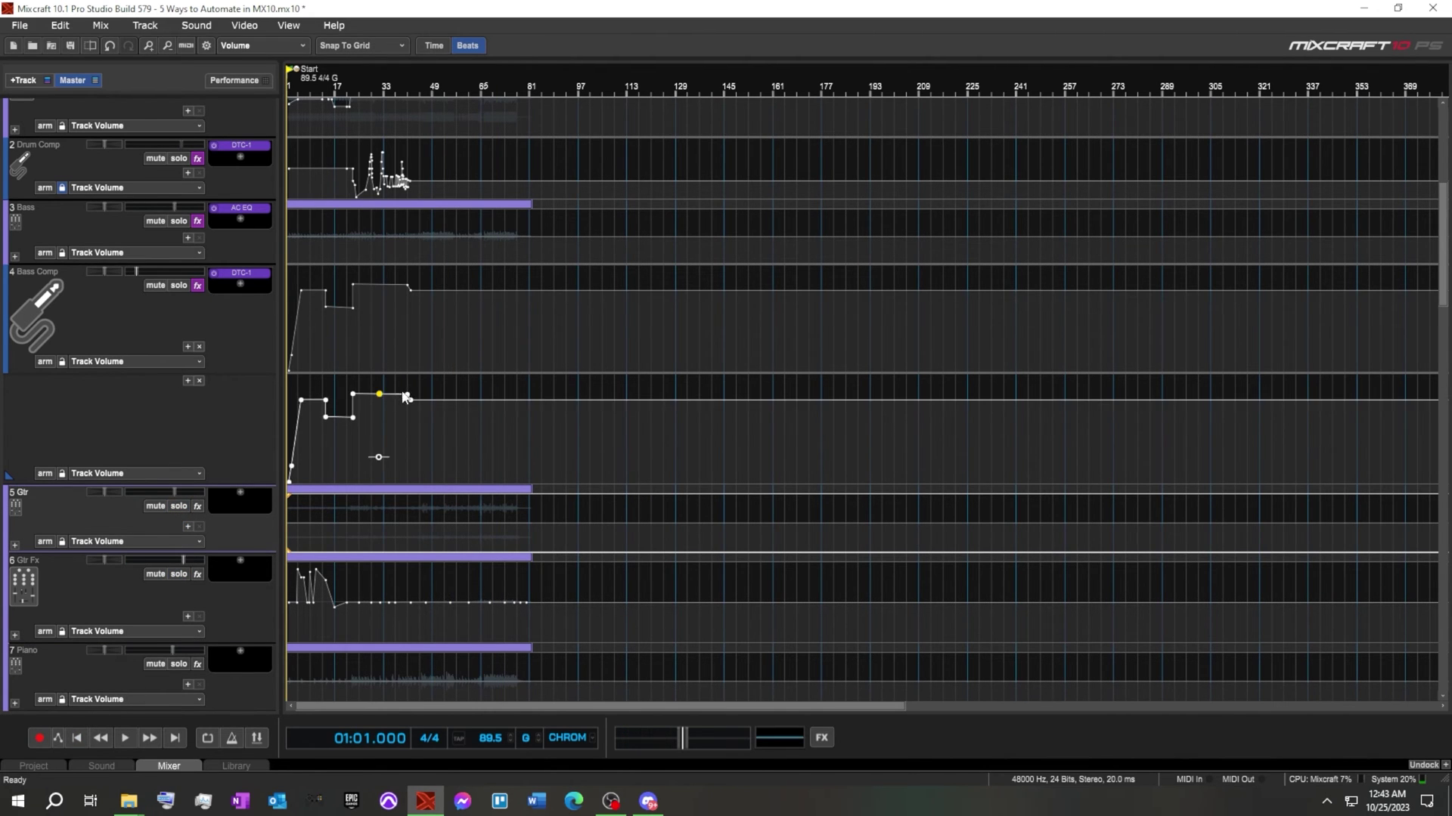
Step: Drop the Master Volume to silence at bar 85 and play the full mix from bar 45
{"action": "scroll", "coordinate": [246, 251], "scroll_direction": "up", "scroll_amount": 10}
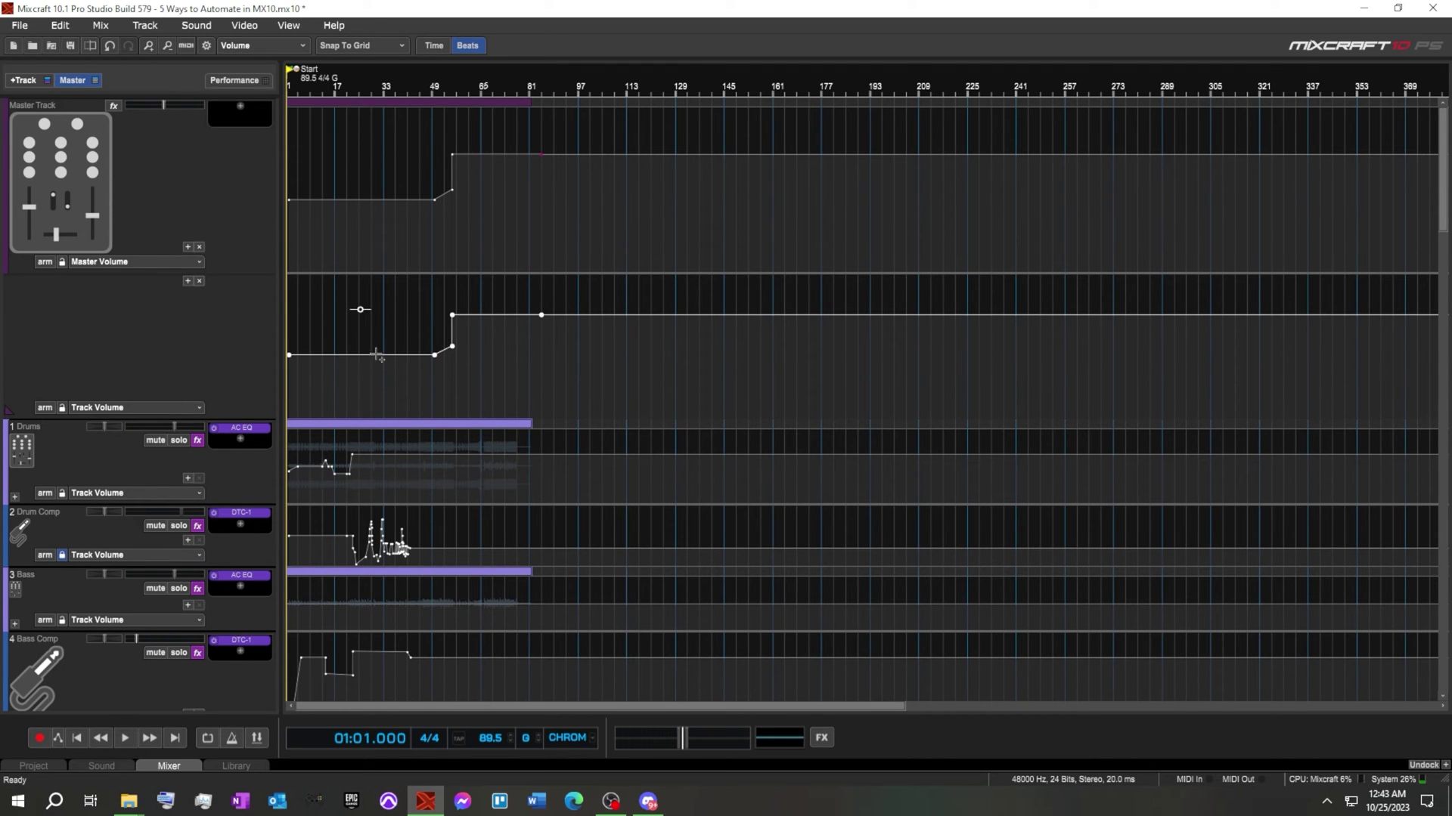
{"action": "left_click_drag", "start_coordinate": [580, 317], "coordinate": [544, 491]}
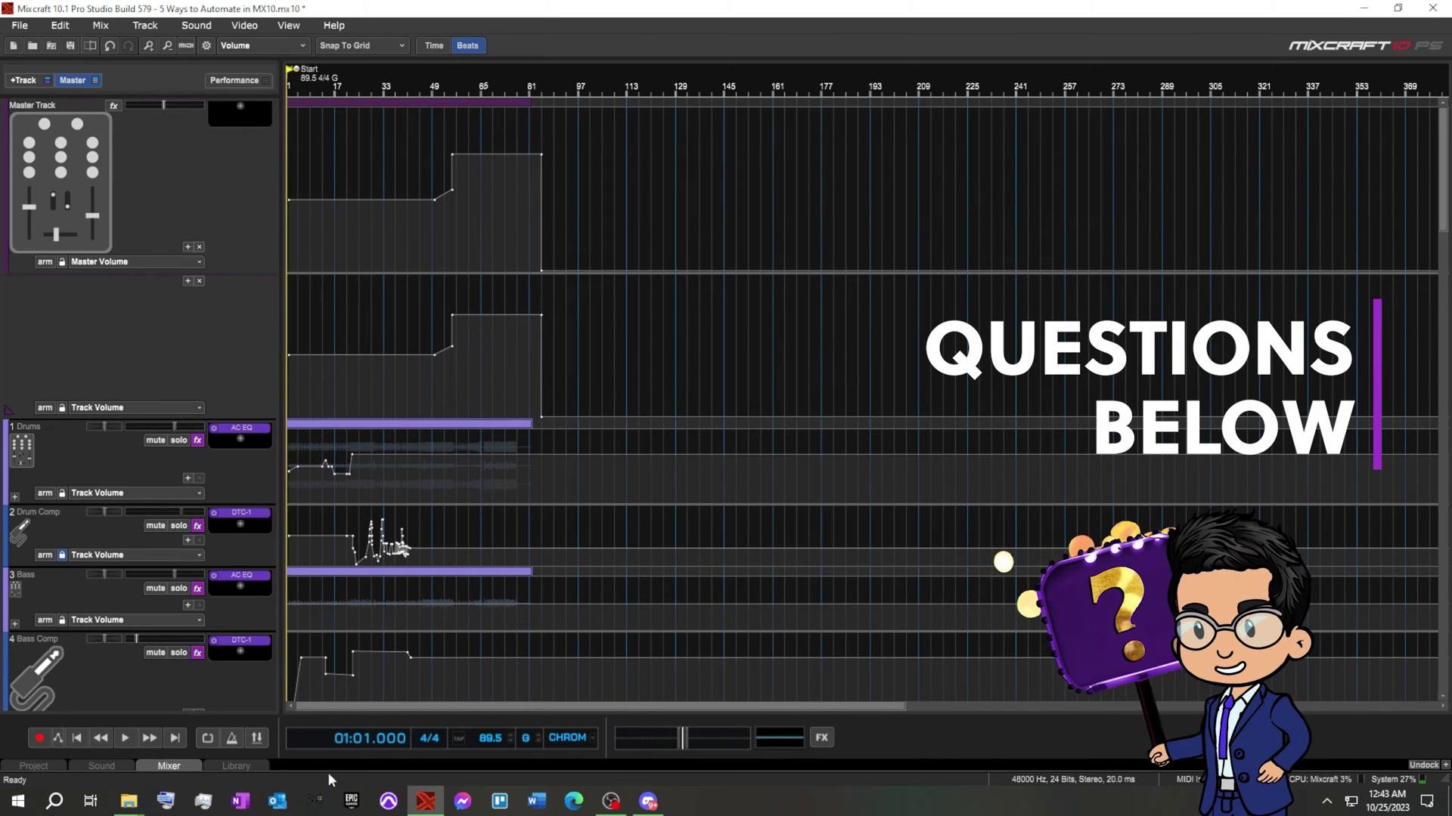
{"action": "left_click", "coordinate": [422, 84]}
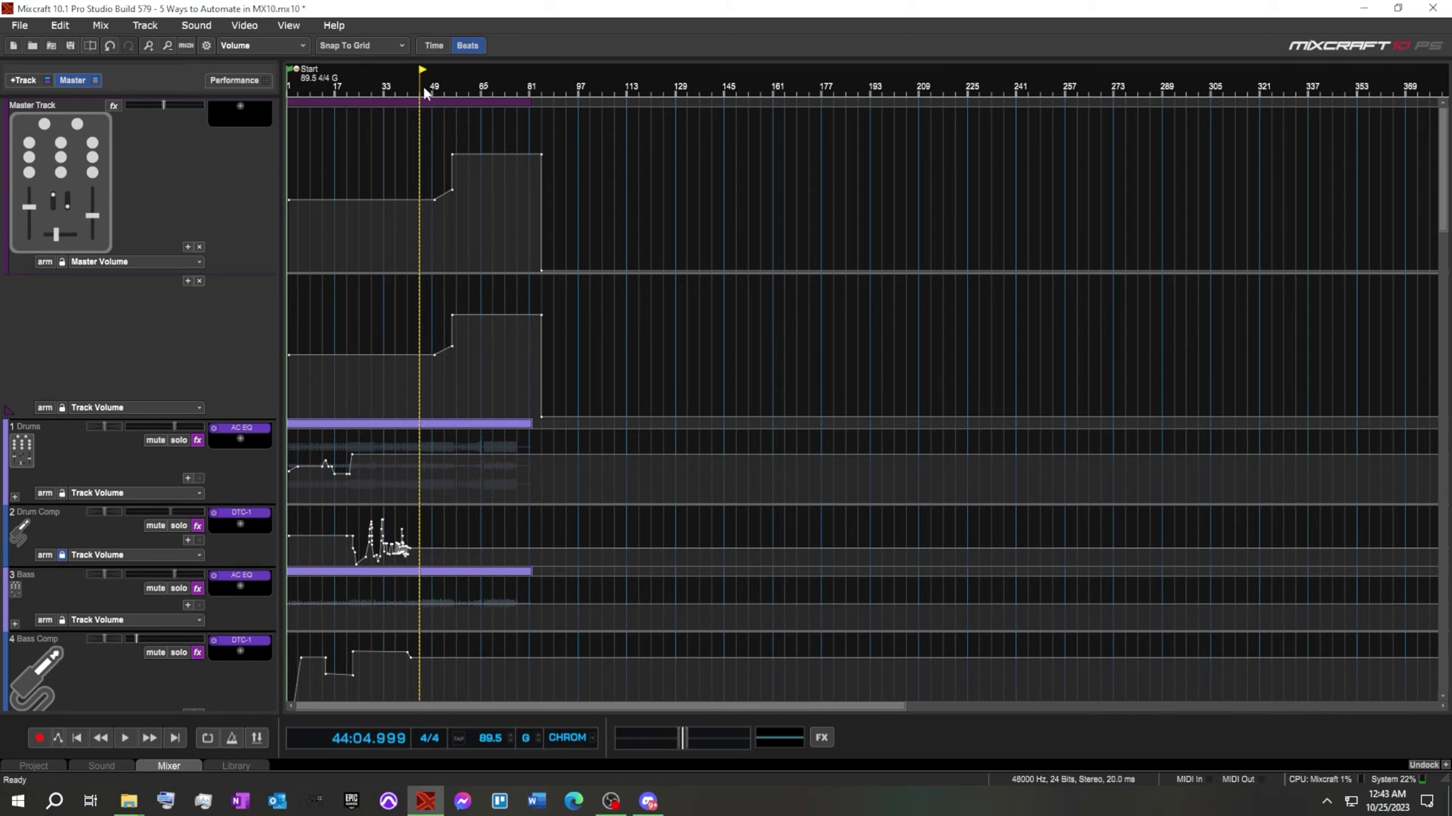
{"action": "left_click", "coordinate": [125, 738]}
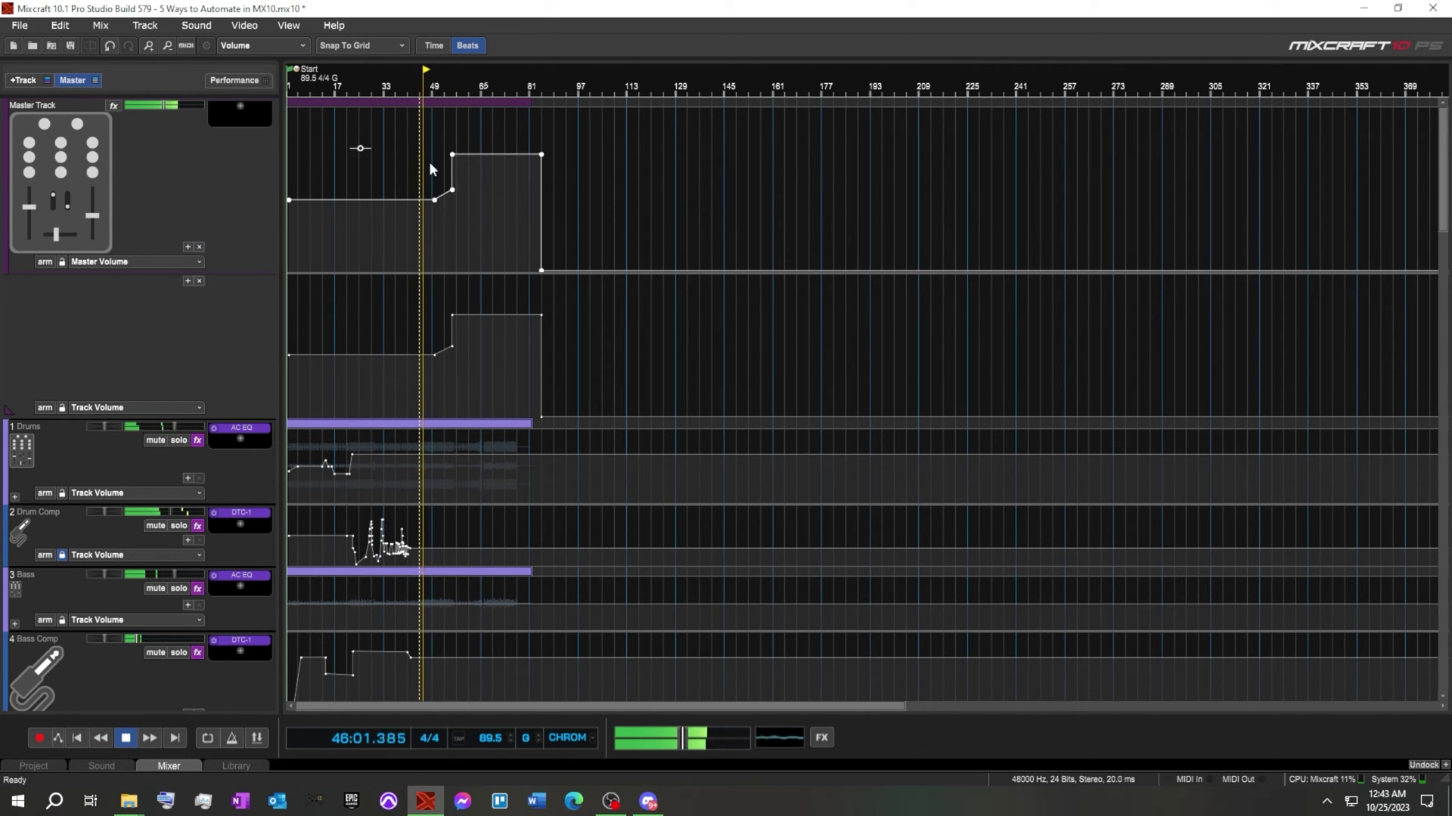
{"action": "mouse_move", "coordinate": [433, 200]}
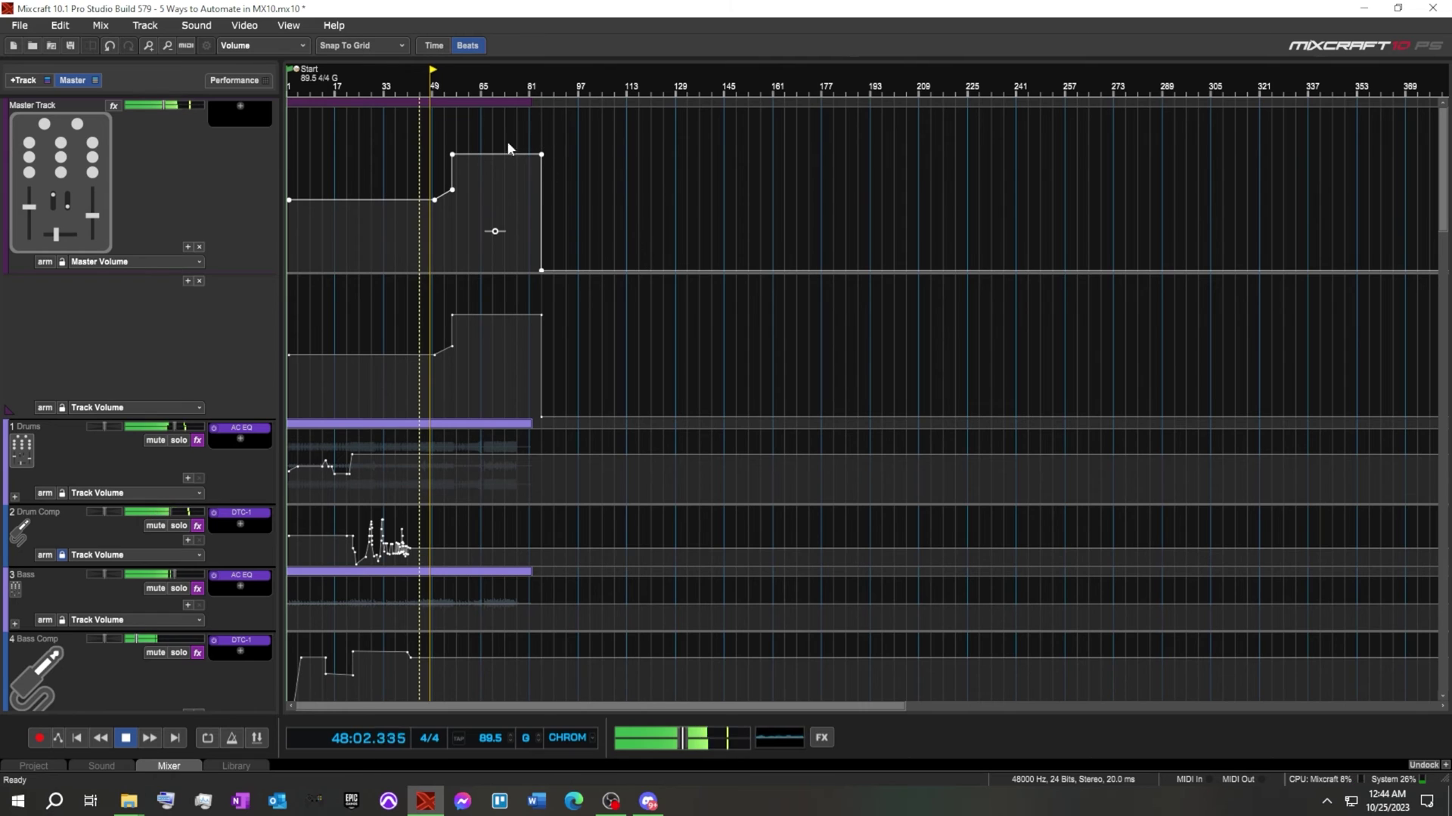
Step: Lower the upper Master Volume points near bar 56 and at bar 85 to the same level while the mix plays
{"action": "mouse_move", "coordinate": [450, 155]}
{"action": "left_mouse_down"}
{"action": "mouse_move", "coordinate": [432, 163]}
{"action": "mouse_move", "coordinate": [452, 171]}
{"action": "left_mouse_up"}
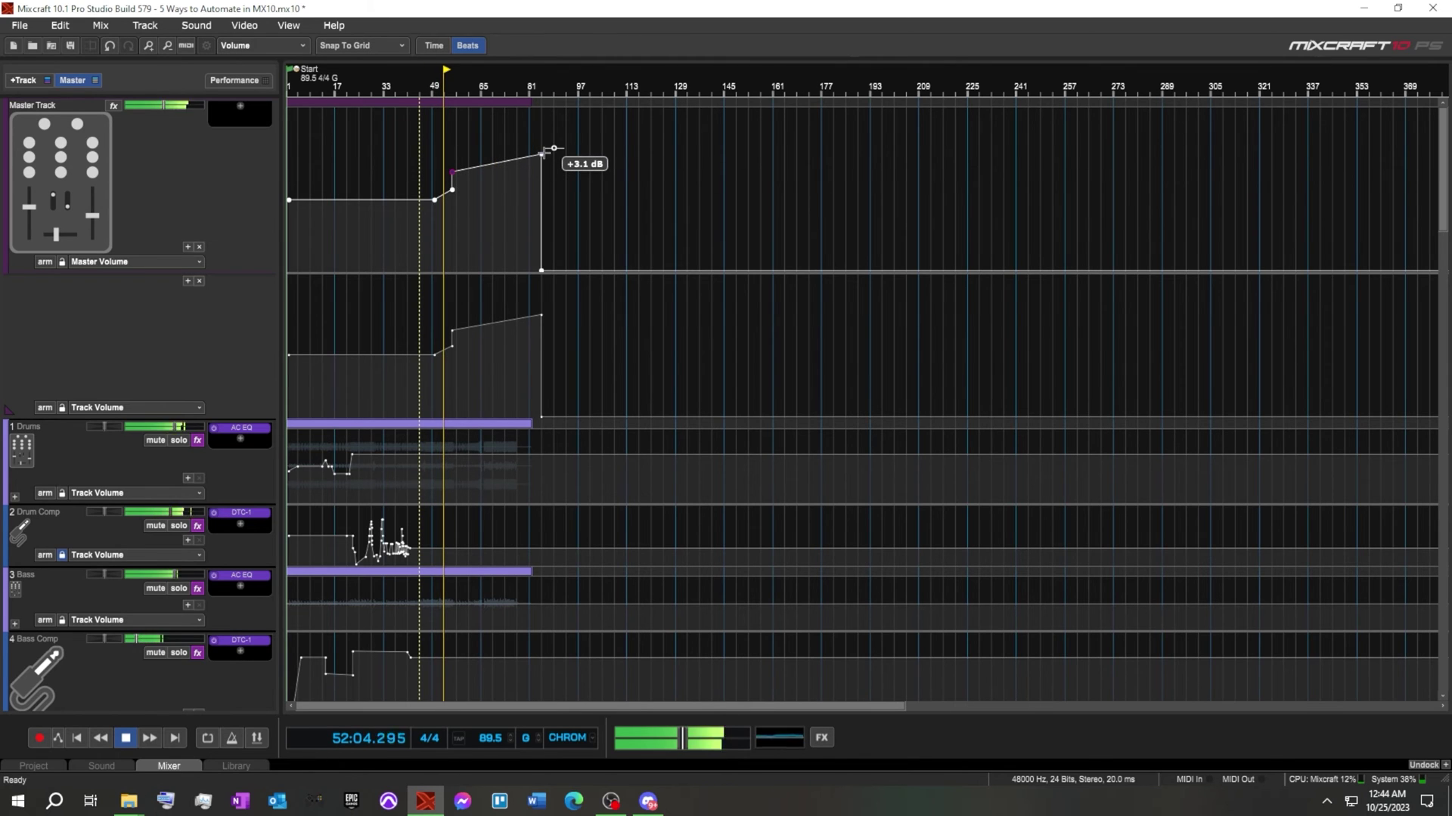
{"action": "left_click_drag", "start_coordinate": [541, 154], "coordinate": [542, 172]}
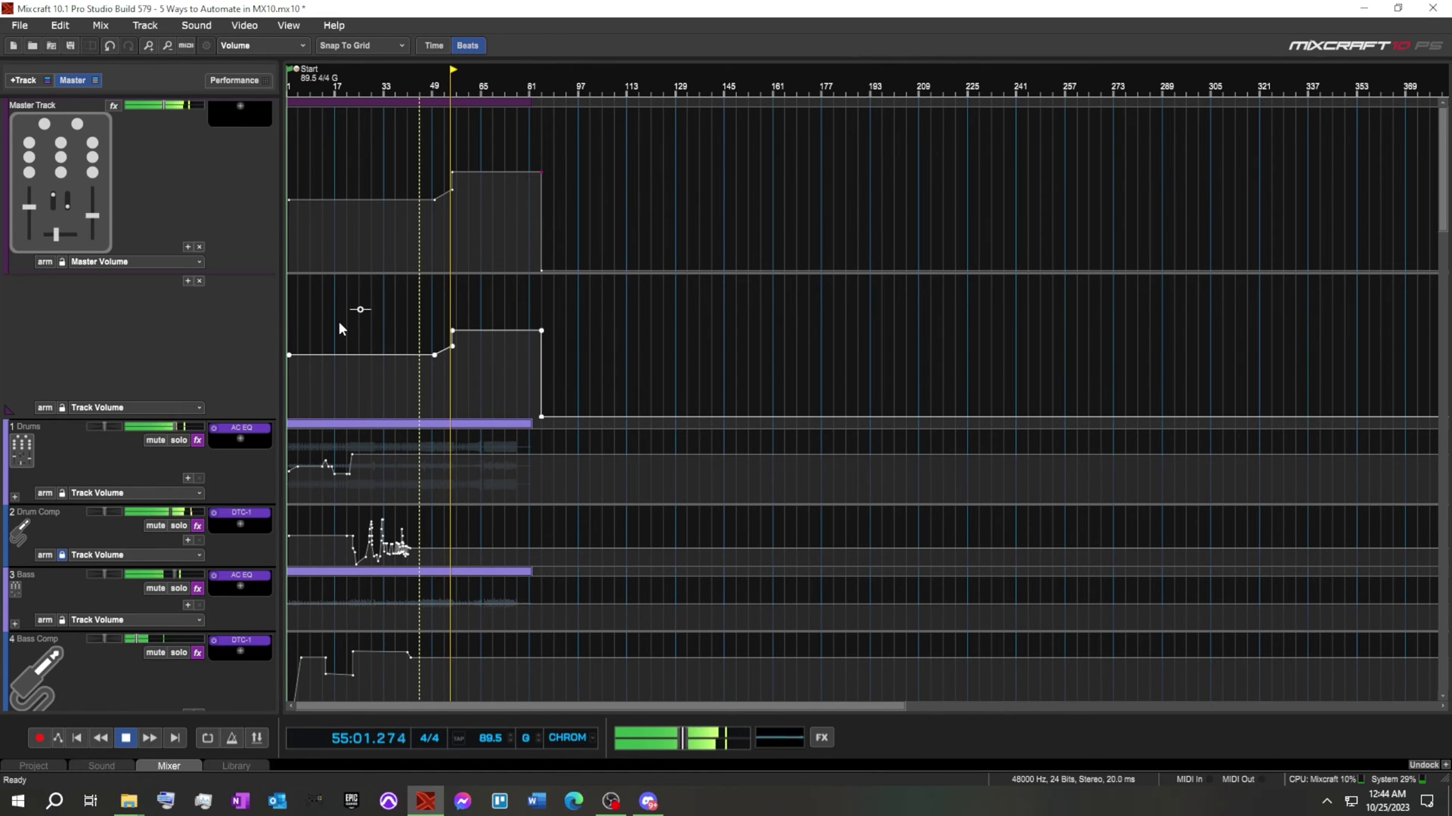
{"action": "scroll", "coordinate": [406, 248], "scroll_direction": "up", "scroll_amount": 5}
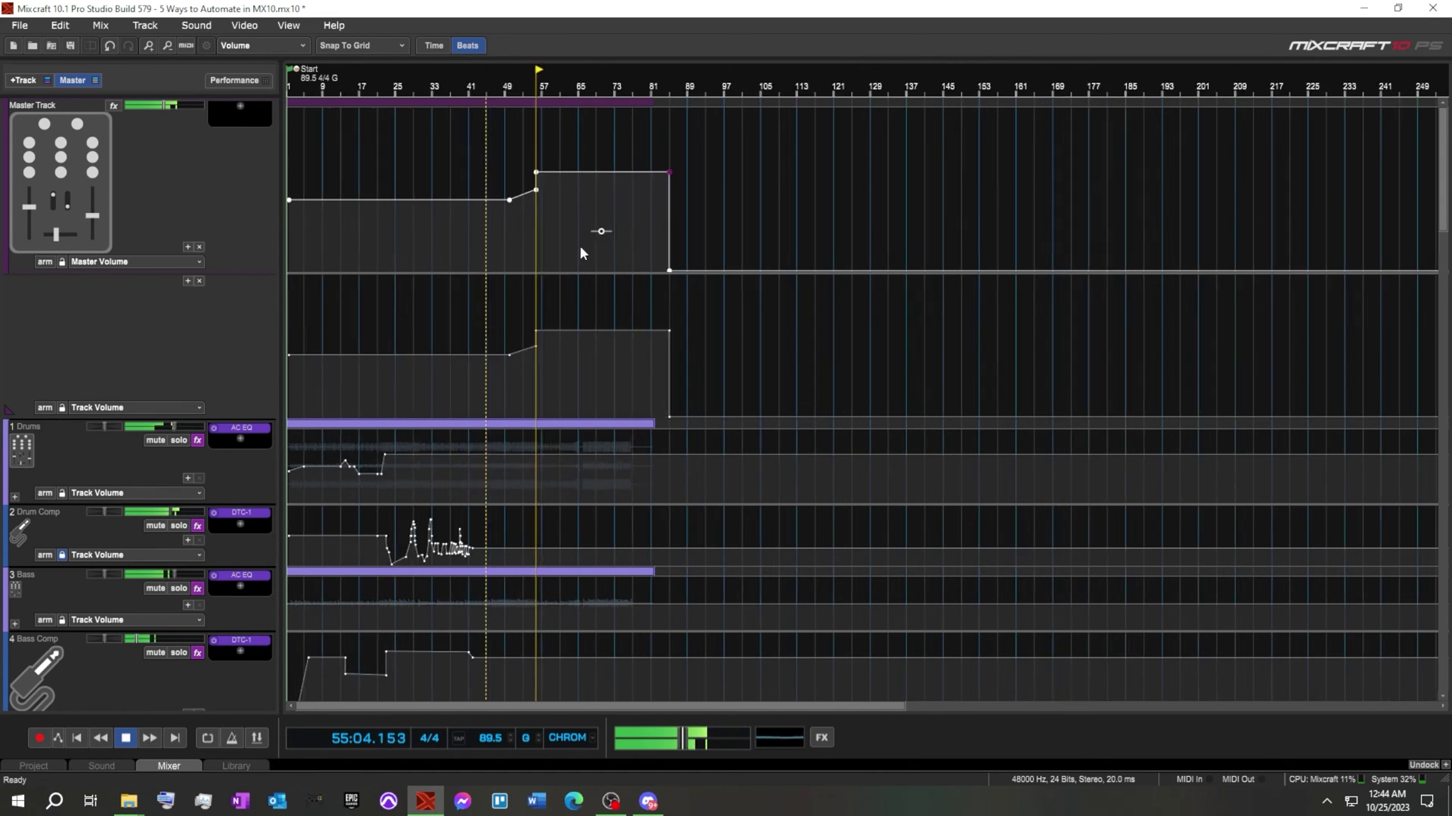
{"action": "scroll", "coordinate": [690, 284], "scroll_direction": "down", "scroll_amount": 2}
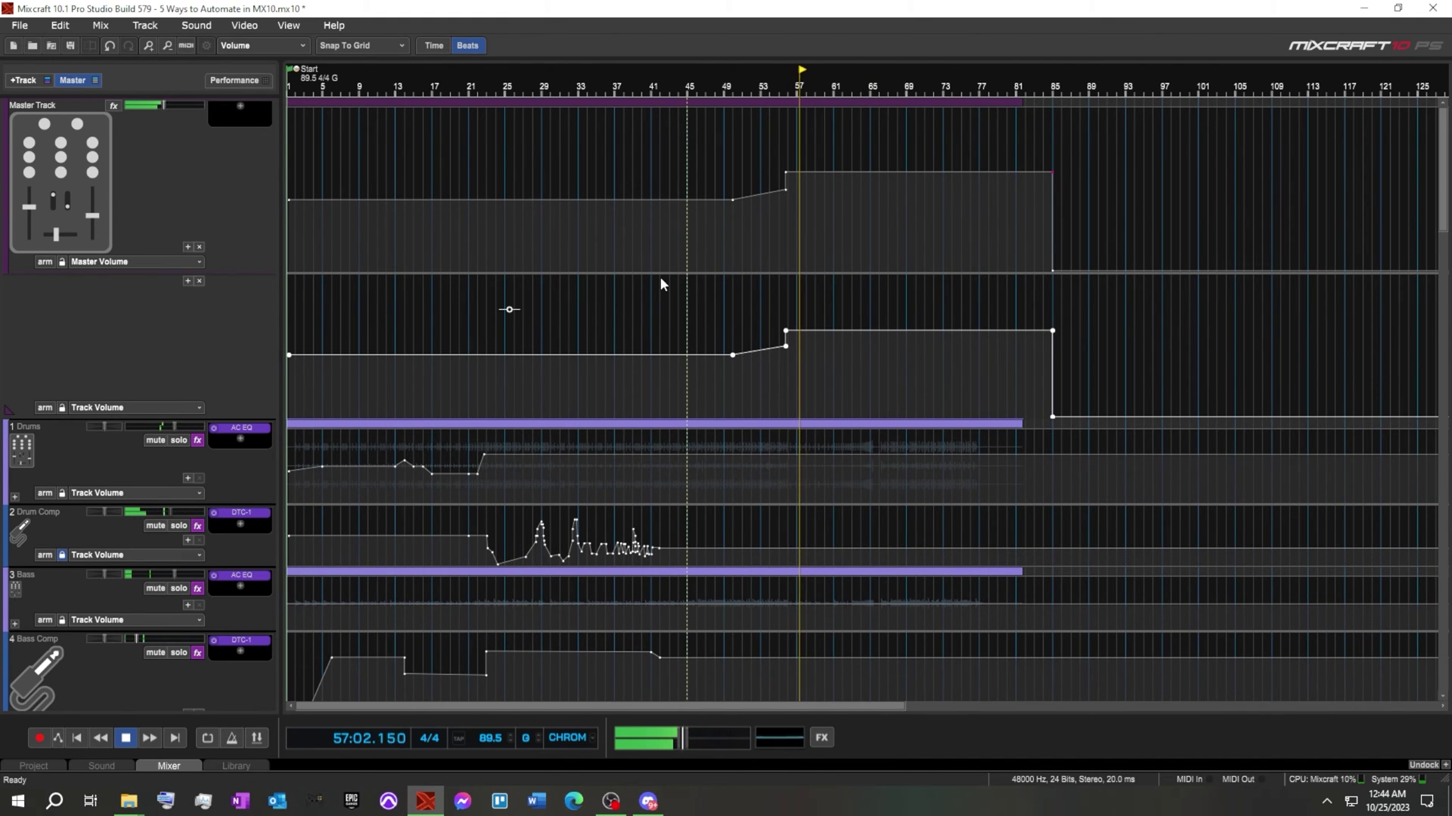
{"action": "scroll", "coordinate": [660, 285], "scroll_direction": "down", "scroll_amount": 1}
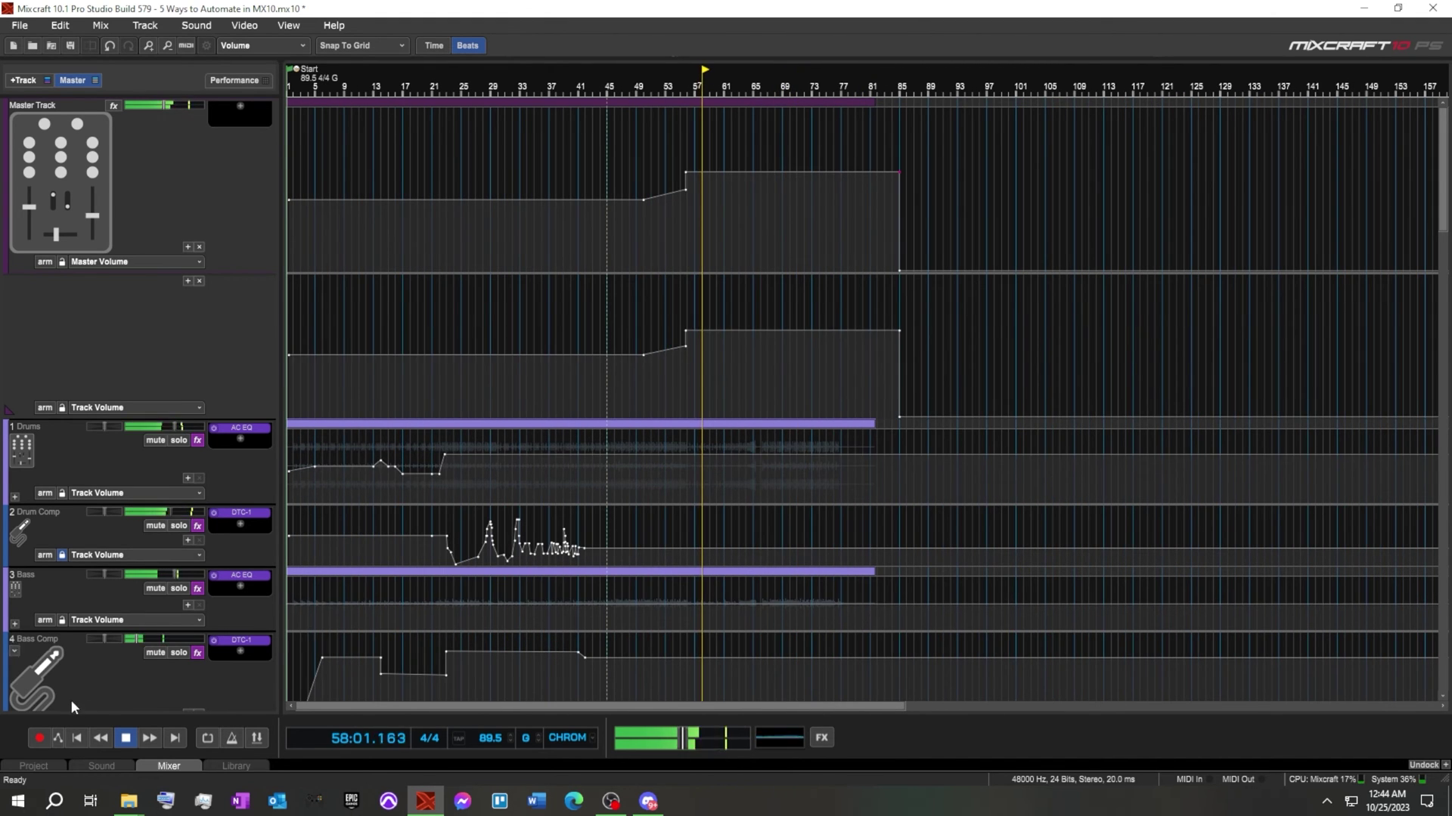
Step: Stop playback and return to the start of the song
{"action": "left_click", "coordinate": [126, 738]}
{"action": "left_click", "coordinate": [77, 738]}
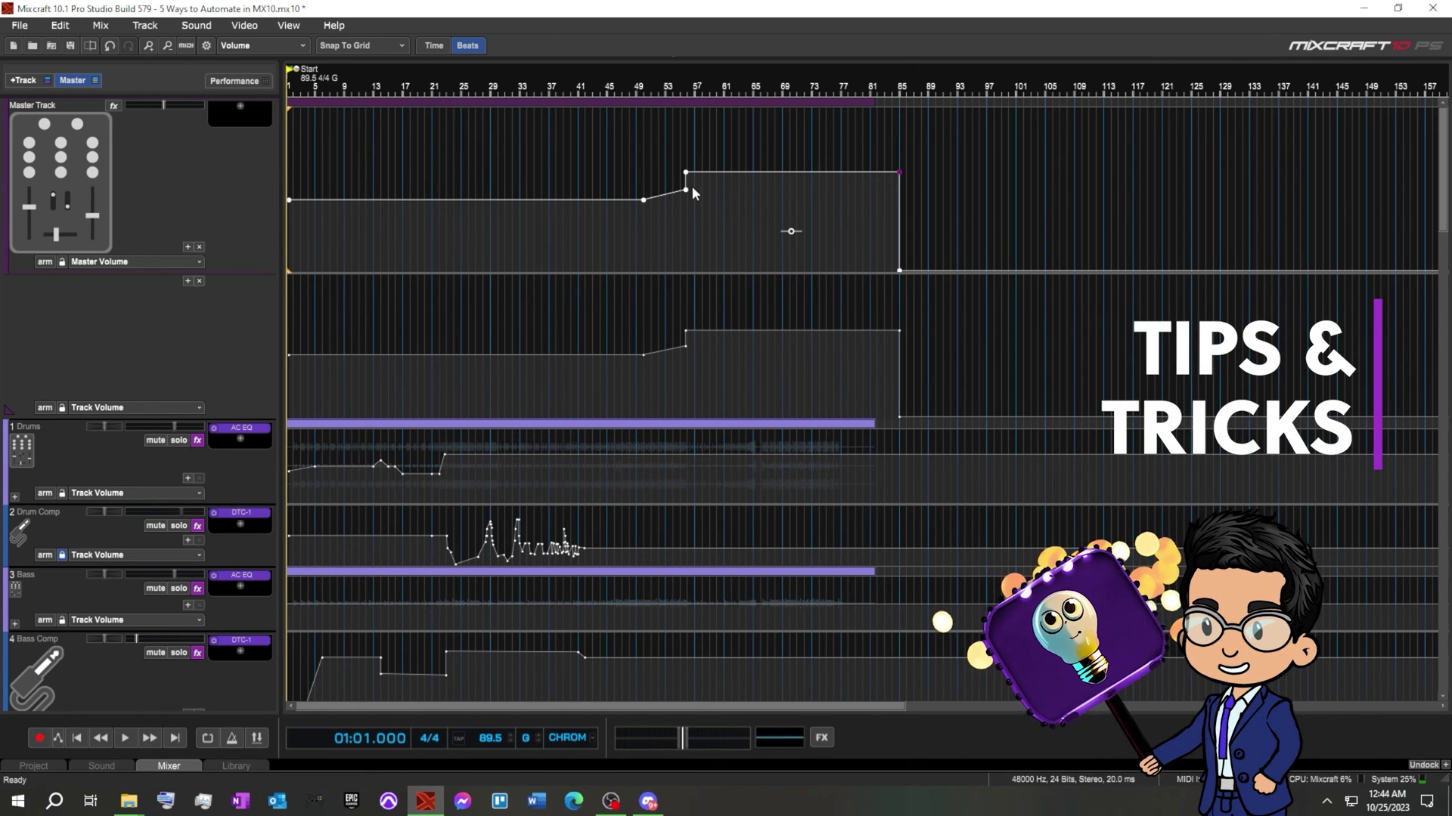
{"action": "mouse_move", "coordinate": [685, 172]}
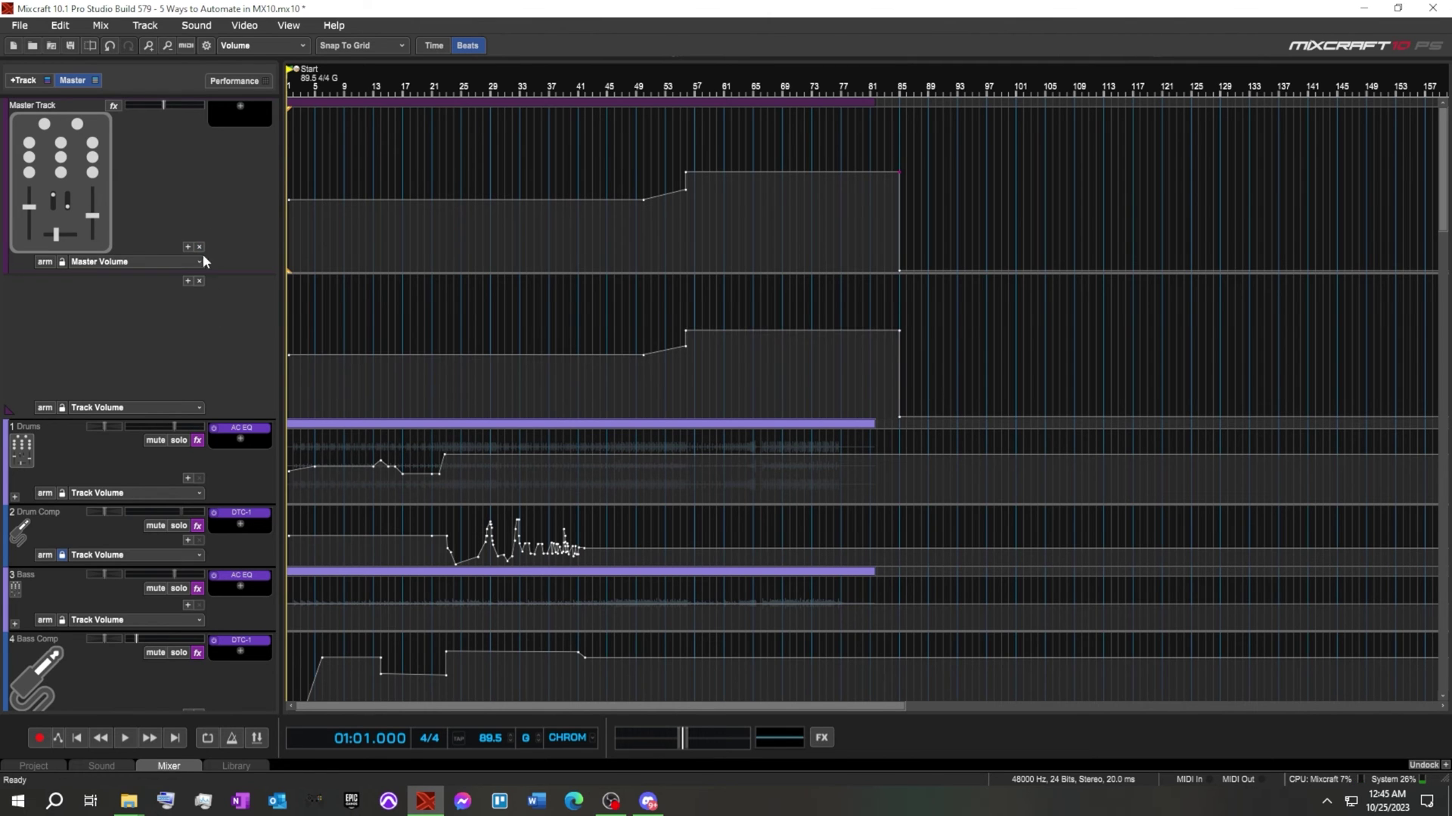
Step: Hide the Master Track's second automation lane and reduce the height of the Master Track
{"action": "left_click", "coordinate": [200, 281]}
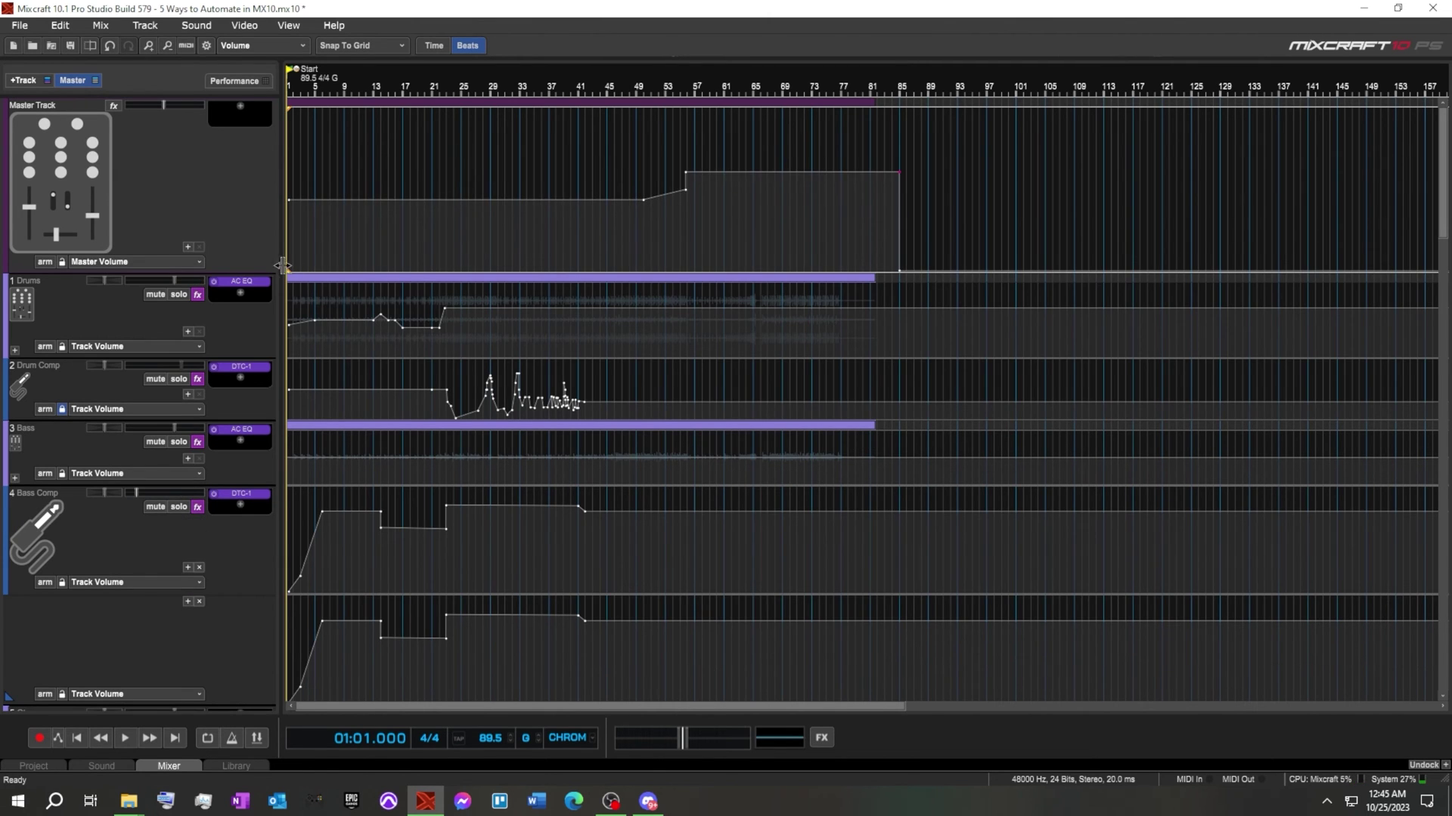
{"action": "left_click_drag", "start_coordinate": [272, 273], "coordinate": [272, 213]}
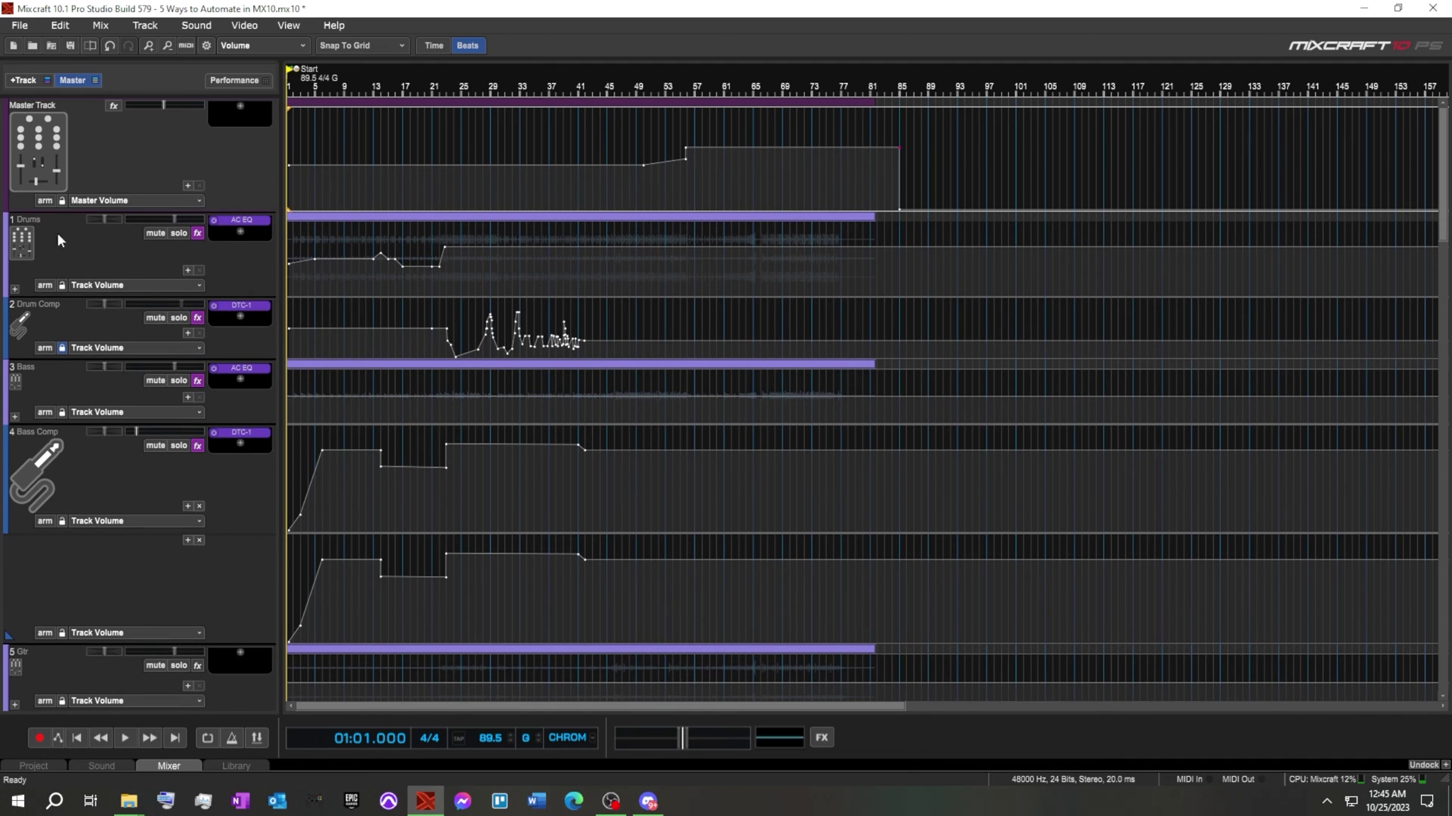
Step: Expand the Drums submix, increase the height of its Drum subtrack, and collapse the submix again
{"action": "left_click", "coordinate": [14, 289]}
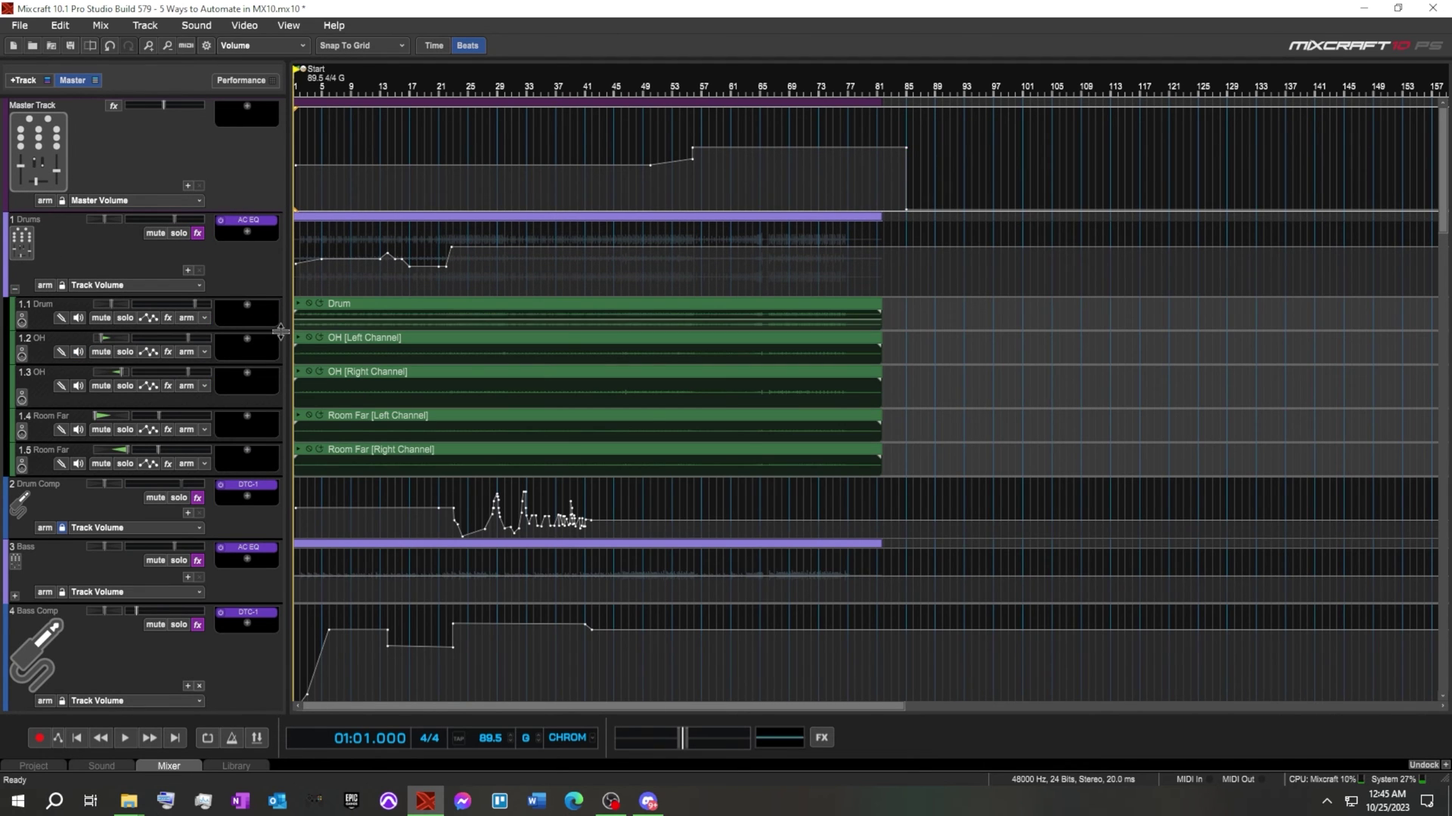
{"action": "left_click_drag", "start_coordinate": [274, 326], "coordinate": [274, 360]}
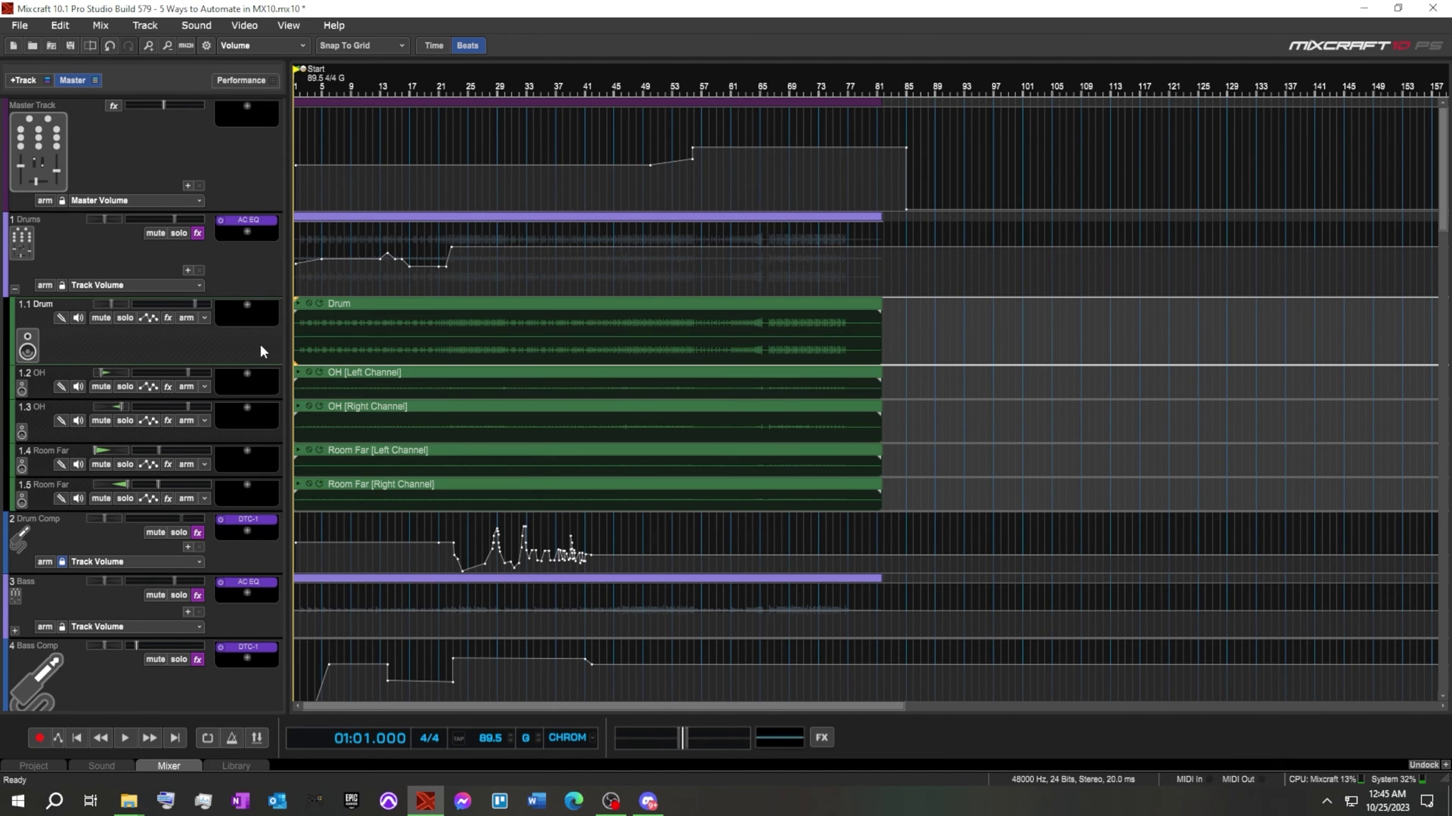
{"action": "left_click", "coordinate": [14, 289]}
Step: Look over the volume automation lanes of all tracks from Drums down to Verb Room
{"action": "scroll", "coordinate": [246, 355], "scroll_direction": "down", "scroll_amount": 1}
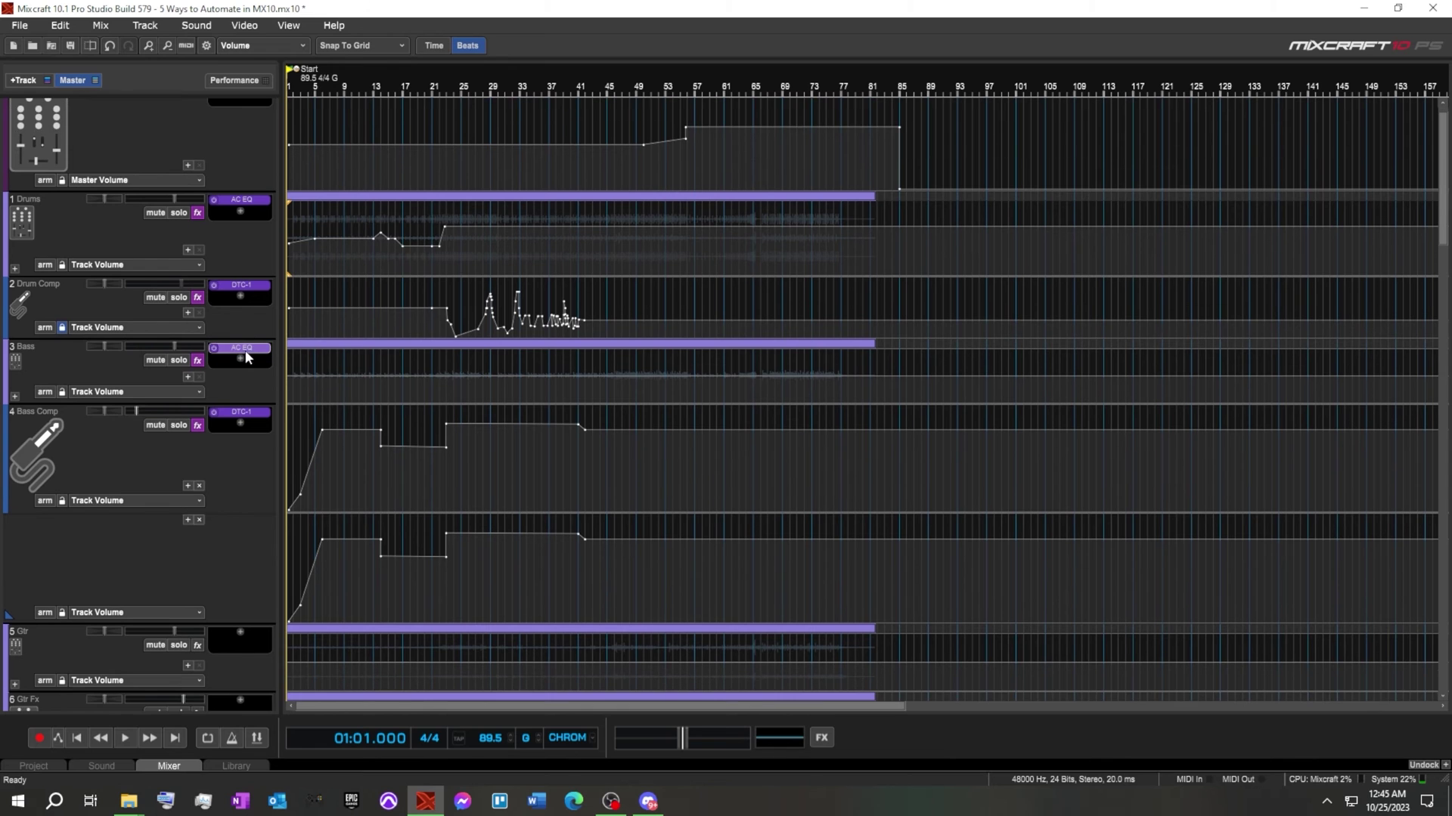
{"action": "scroll", "coordinate": [243, 357], "scroll_direction": "down", "scroll_amount": 4}
{"action": "scroll", "coordinate": [201, 490], "scroll_direction": "down", "scroll_amount": 4}
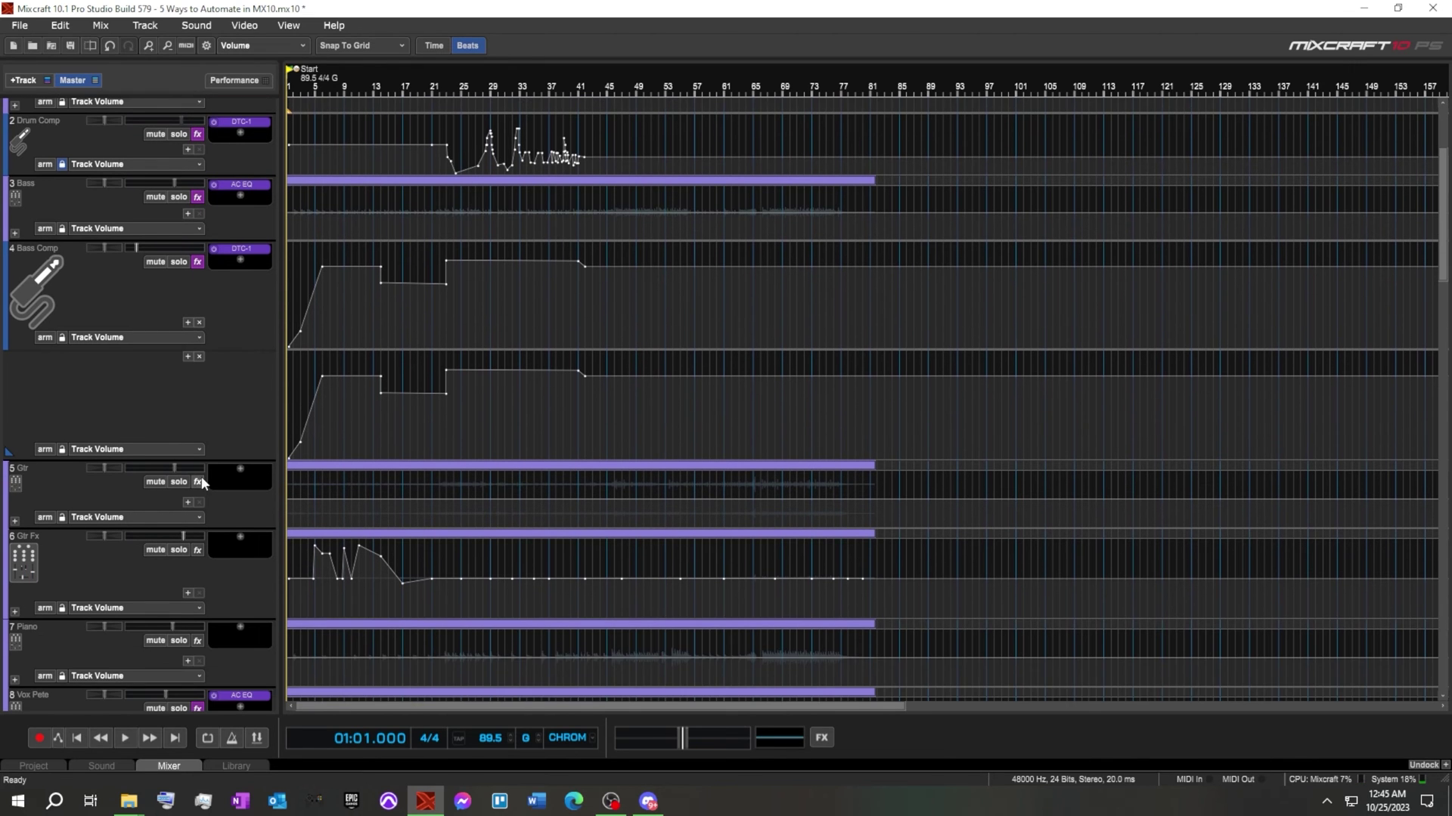
{"action": "scroll", "coordinate": [197, 480], "scroll_direction": "down", "scroll_amount": 3}
{"action": "scroll", "coordinate": [197, 479], "scroll_direction": "down", "scroll_amount": 7}
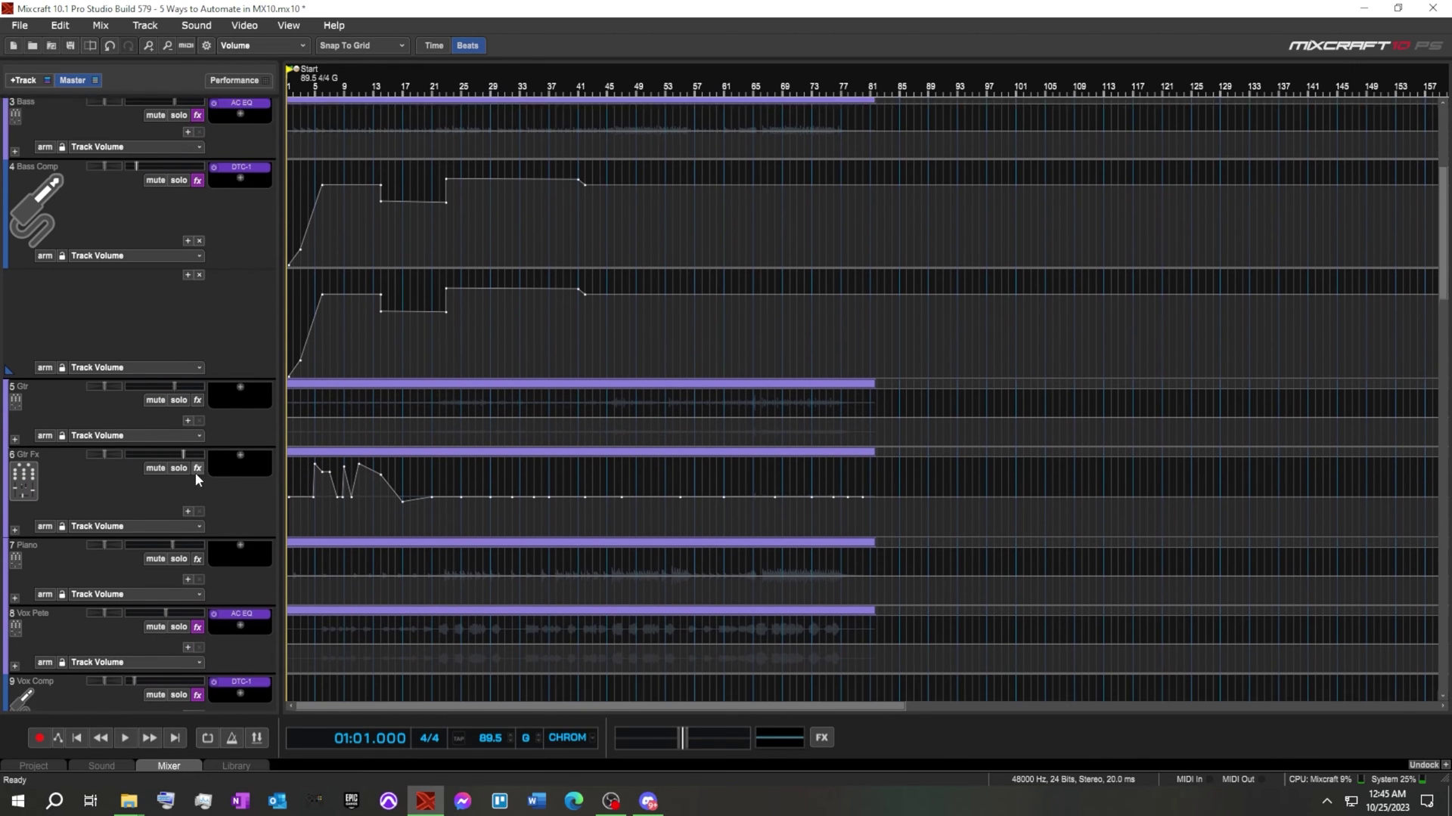
{"action": "scroll", "coordinate": [195, 474], "scroll_direction": "down", "scroll_amount": 3}
{"action": "scroll", "coordinate": [195, 473], "scroll_direction": "down", "scroll_amount": 3}
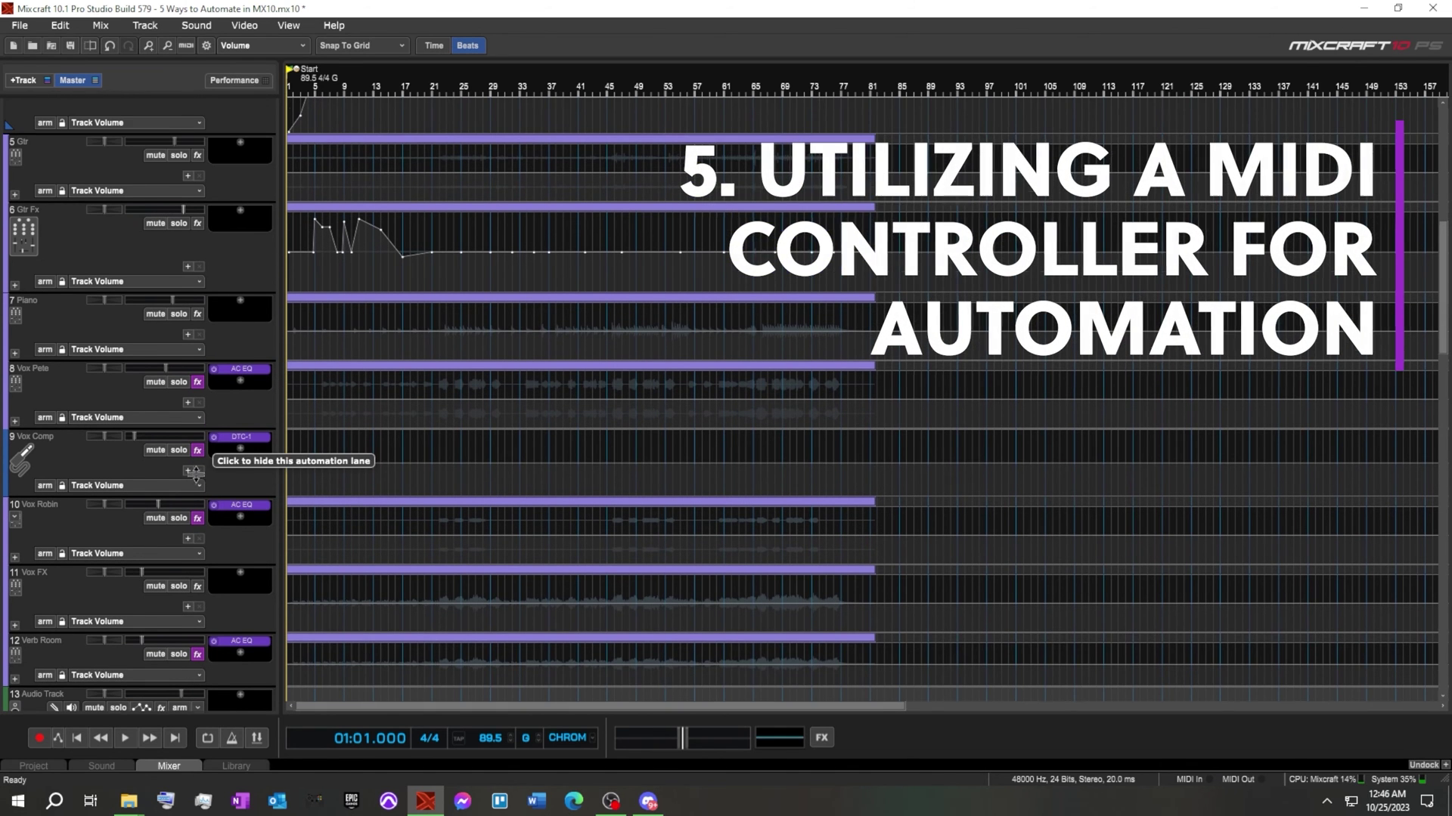
{"action": "scroll", "coordinate": [198, 477], "scroll_direction": "down", "scroll_amount": 4}
{"action": "scroll", "coordinate": [225, 489], "scroll_direction": "down", "scroll_amount": 3}
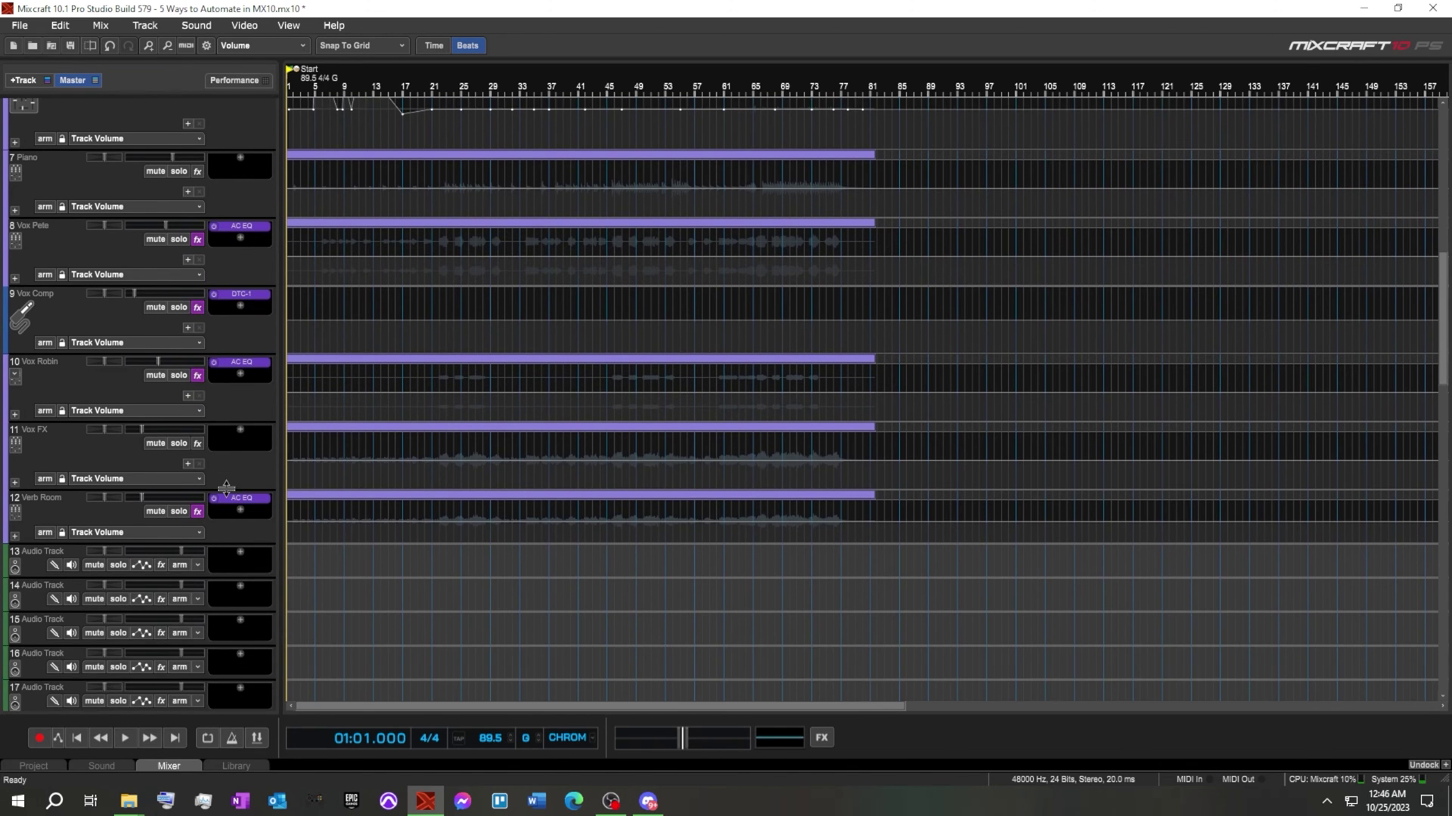
Step: Enter MIDI Learn mode, choose the Vox Comp track's volume slider as the target, and leave the mode
{"action": "scroll", "coordinate": [204, 264], "scroll_direction": "up", "scroll_amount": 6}
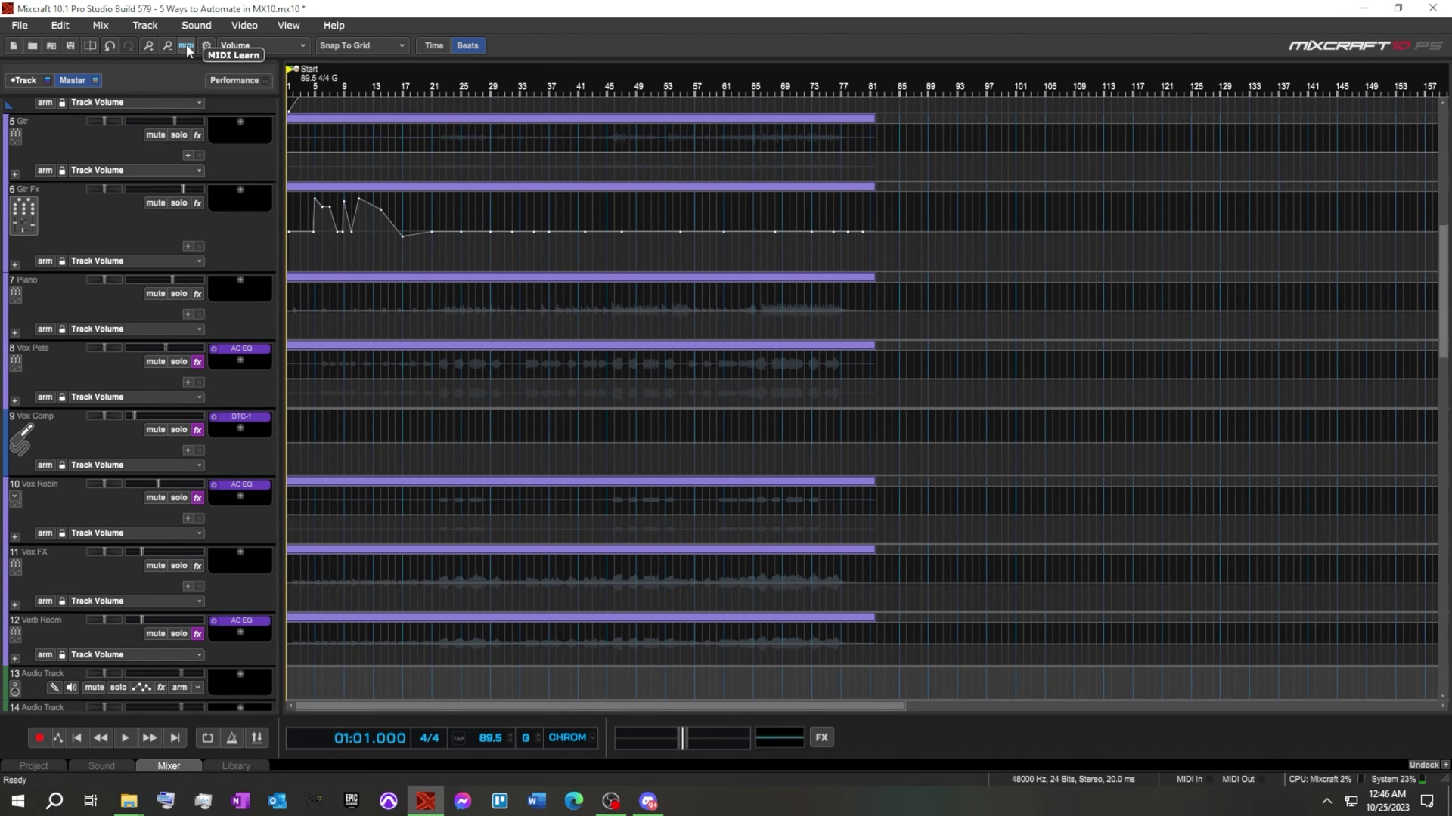
{"action": "left_click", "coordinate": [186, 45]}
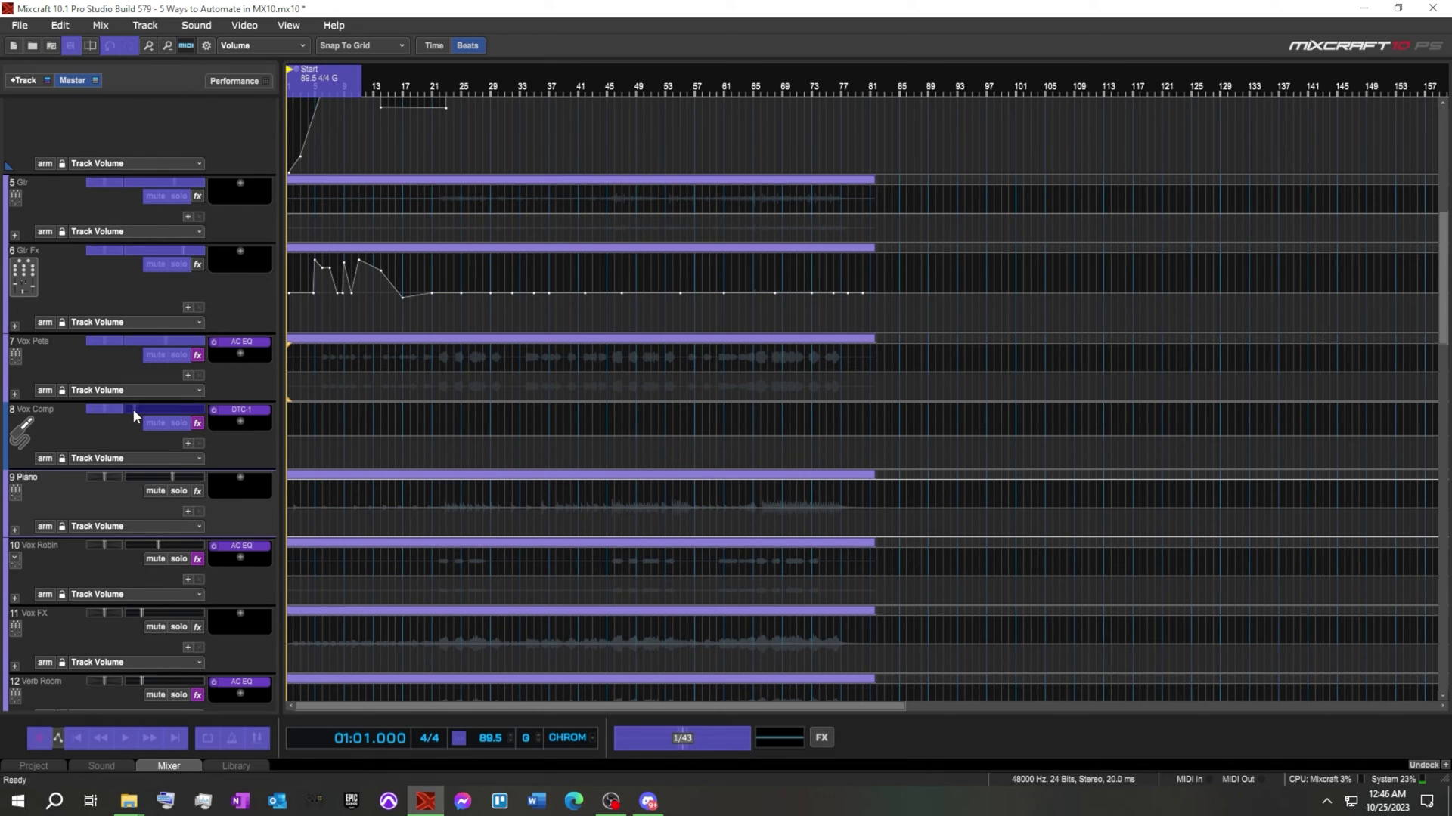
{"action": "left_click", "coordinate": [187, 46]}
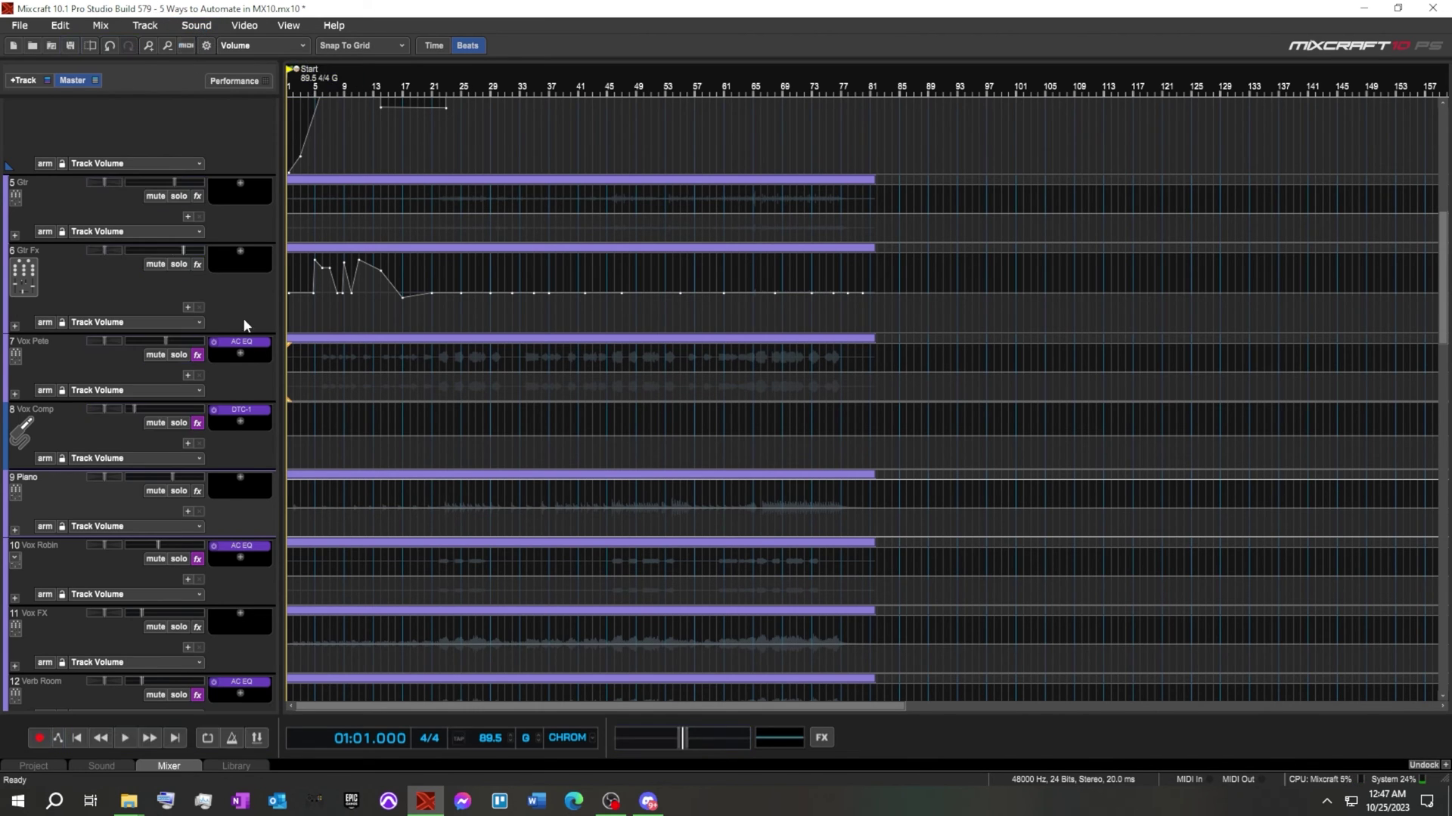
Step: Arm the Vox Comp Track Volume automation and record live volume moves from bar 10 to about bar 31
{"action": "left_click", "coordinate": [44, 459]}
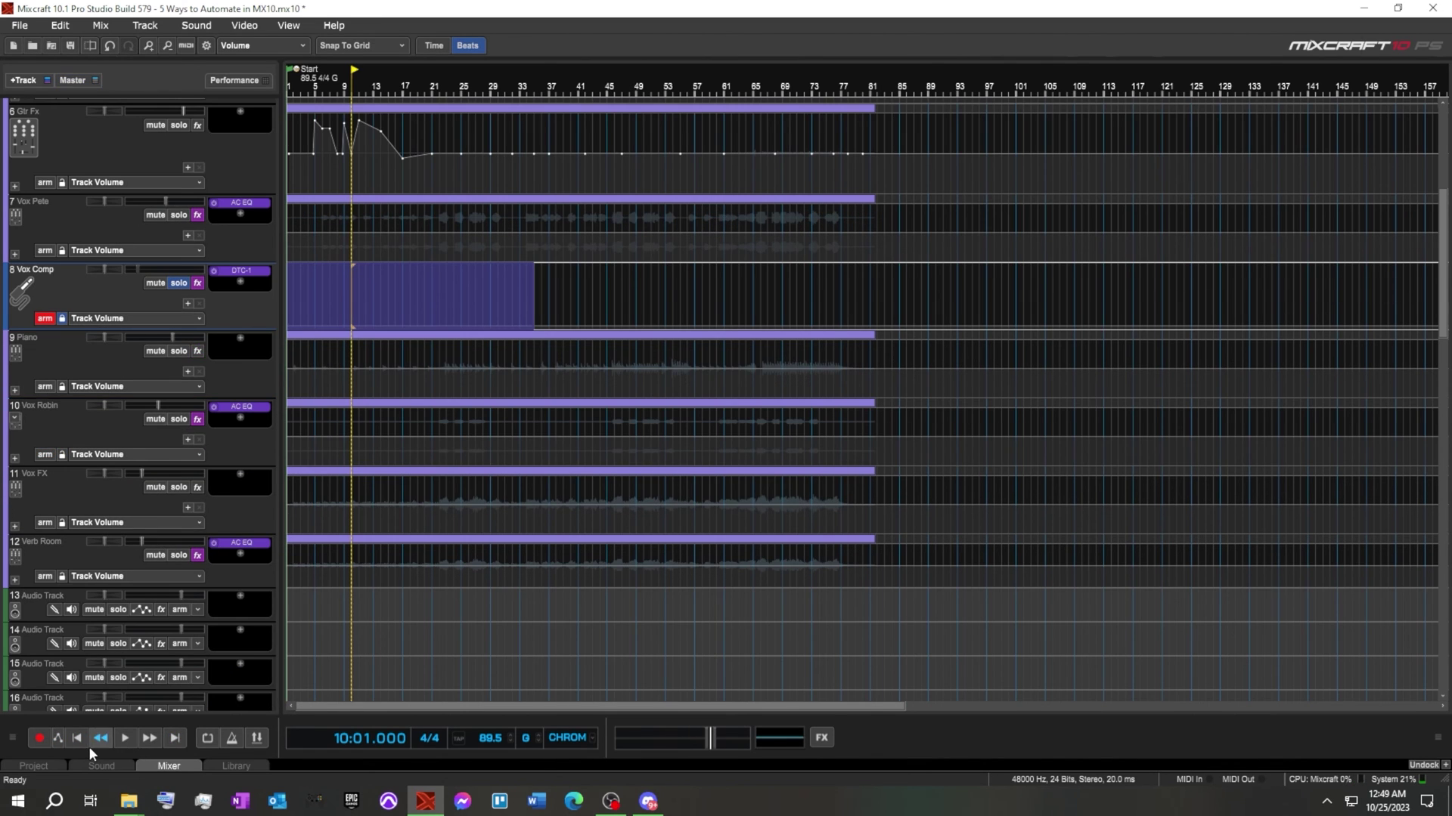
{"action": "left_click", "coordinate": [40, 739]}
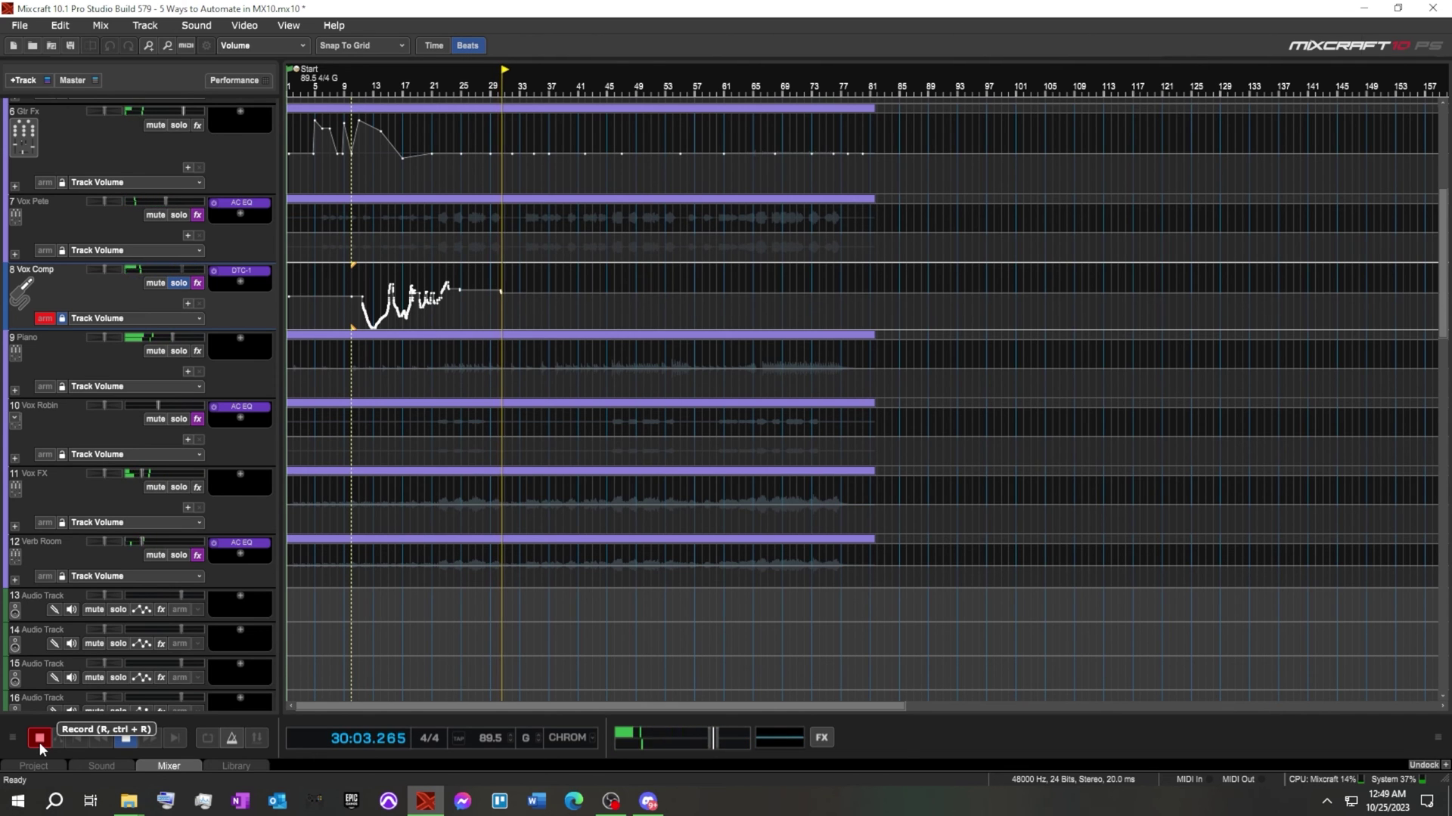
{"action": "left_click", "coordinate": [126, 739]}
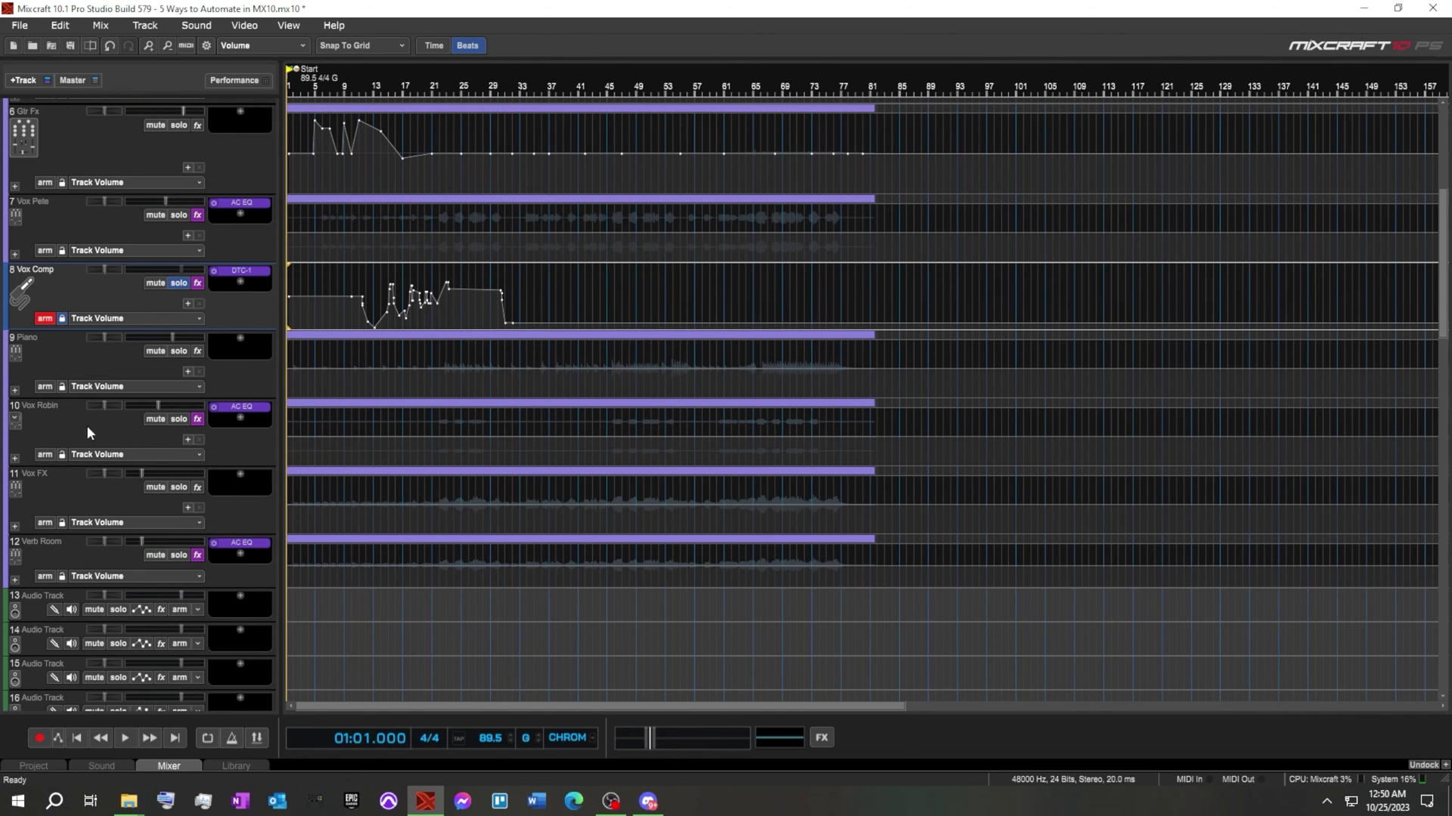
Step: Disarm and unsolo Vox Comp and play back the full mix with the recorded automation from bar 10
{"action": "left_click", "coordinate": [125, 739]}
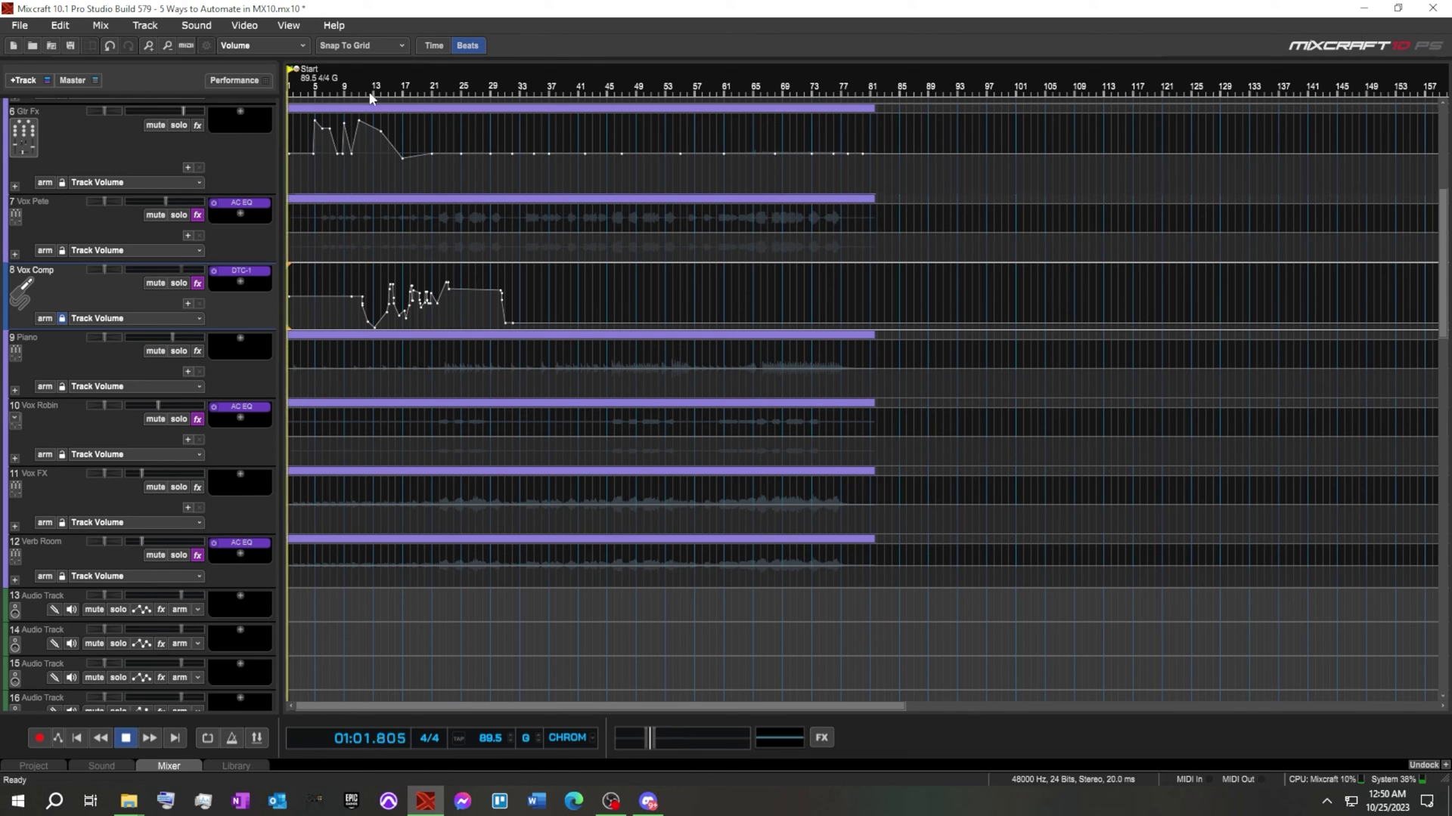
{"action": "left_click", "coordinate": [358, 83]}
{"action": "left_click", "coordinate": [349, 77]}
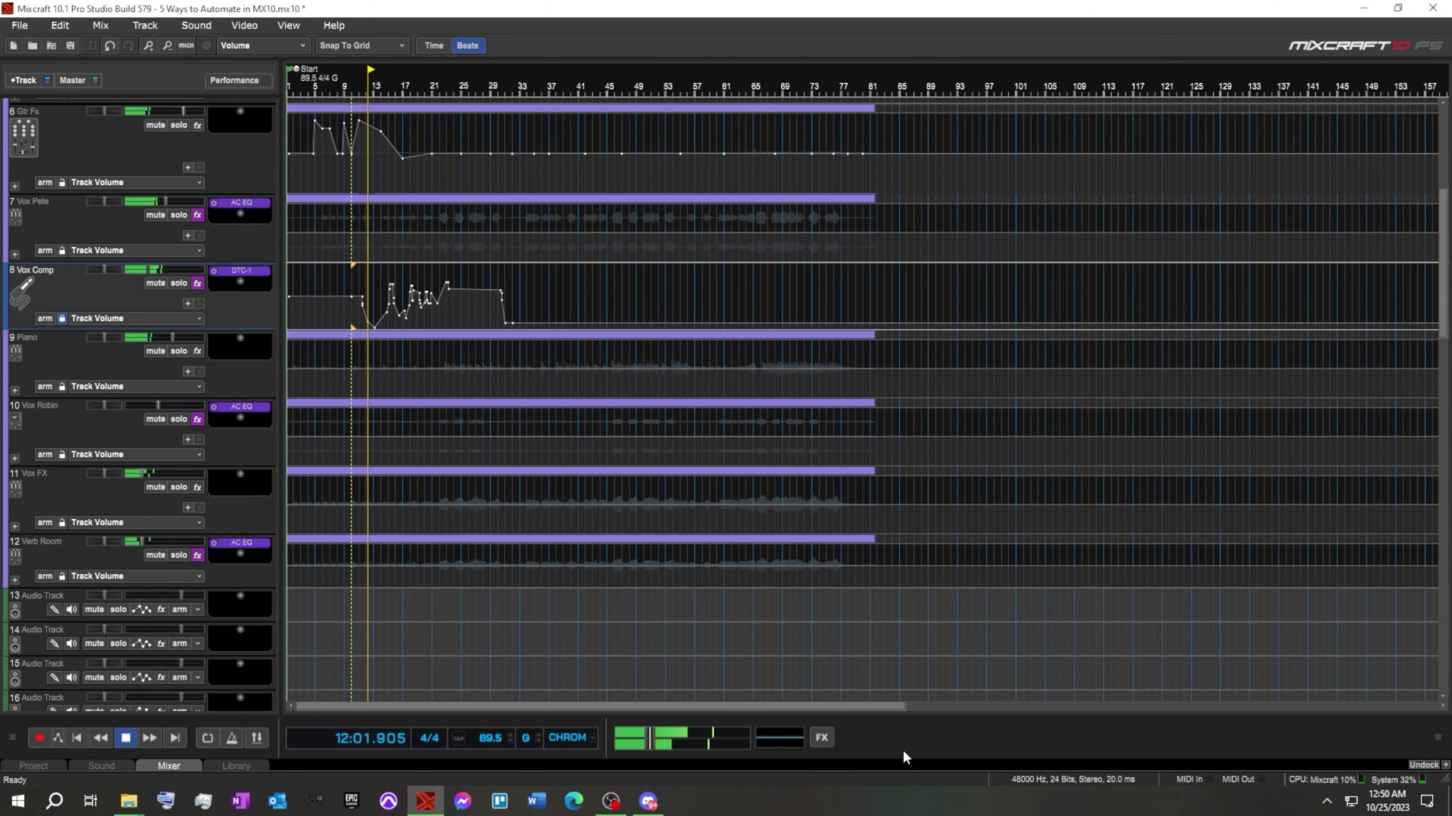
Step: Raise the main output volume during playback, and stop and return to the start of the song
{"action": "left_click_drag", "start_coordinate": [651, 740], "coordinate": [712, 749]}
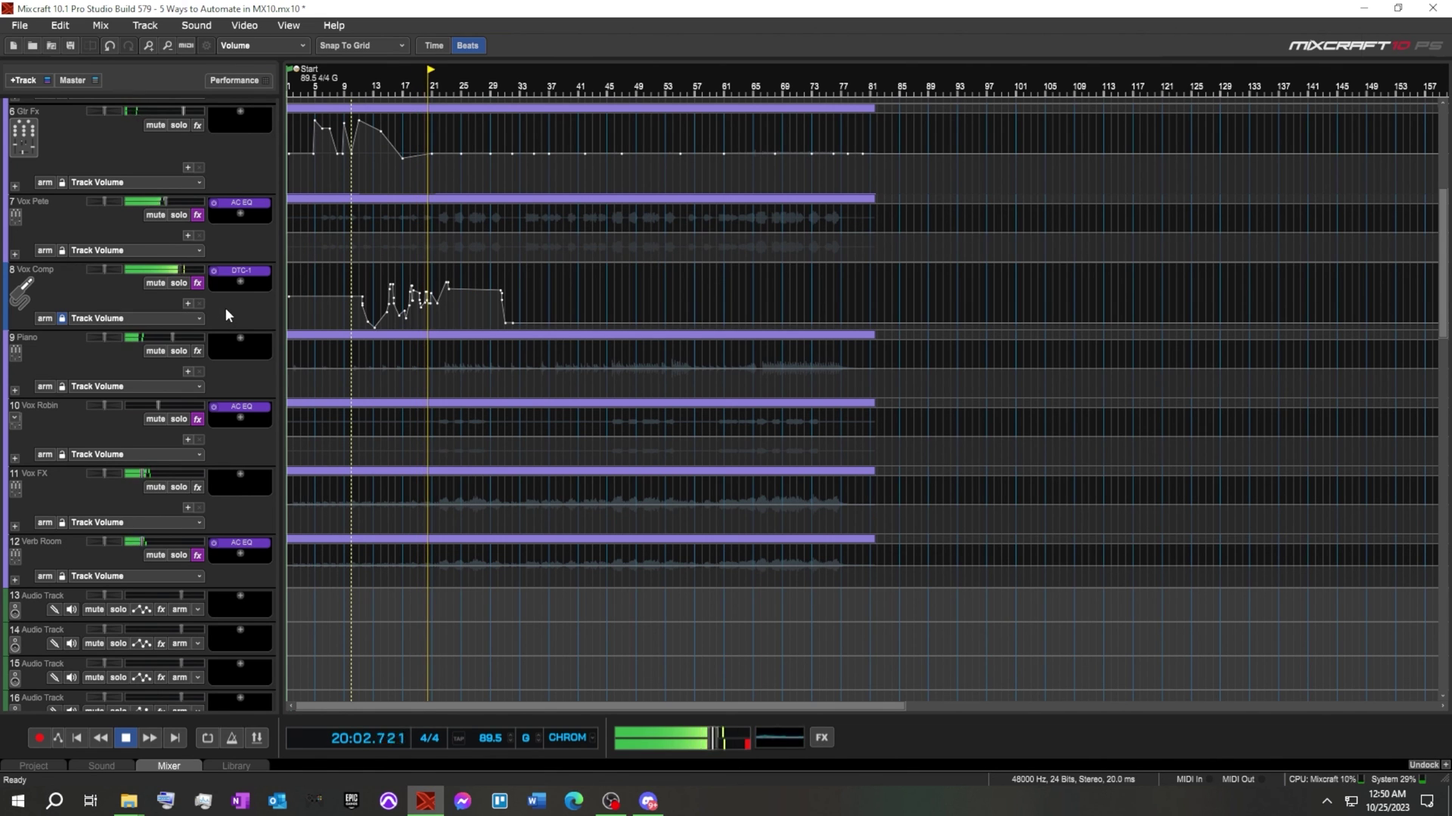
{"action": "left_click", "coordinate": [126, 738]}
{"action": "left_click", "coordinate": [76, 738]}
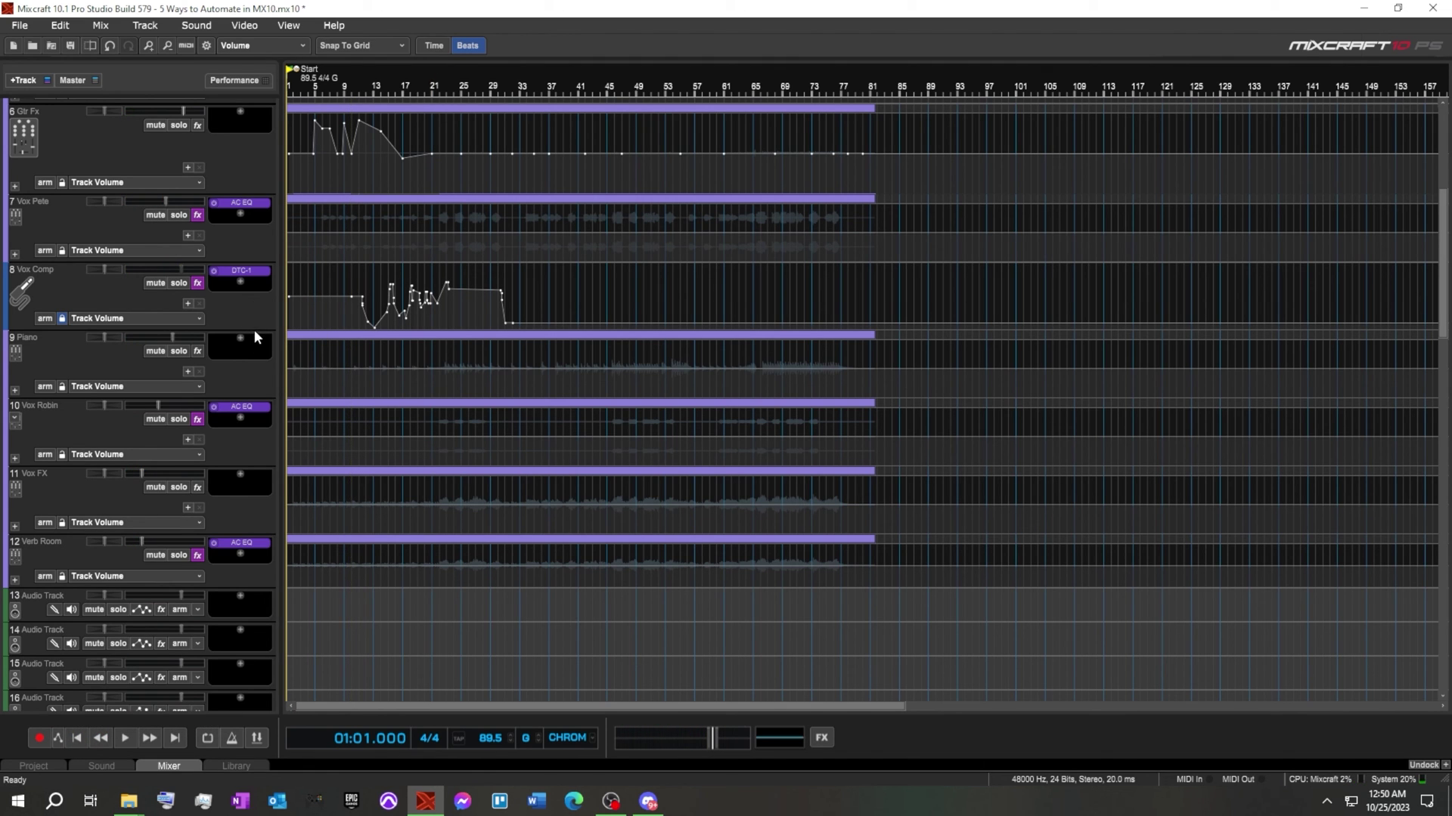
Step: Magnify the timeline to examine the recorded Vox Comp automation points and reduce the Vox Comp track's height
{"action": "left_click_drag", "start_coordinate": [255, 330], "coordinate": [256, 335]}
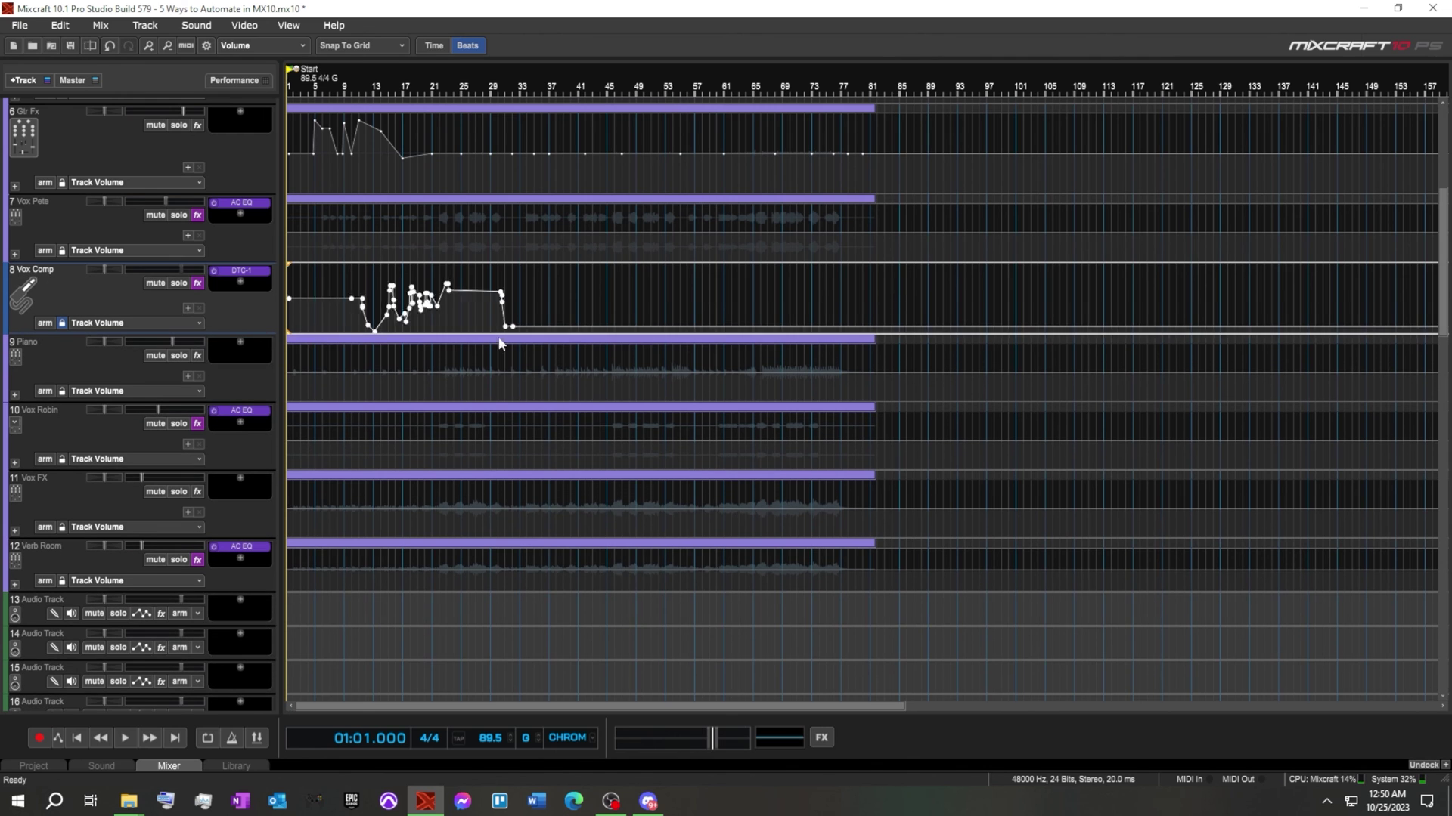
{"action": "scroll", "coordinate": [505, 306], "scroll_direction": "up", "scroll_amount": 1}
{"action": "scroll", "coordinate": [505, 306], "scroll_direction": "up", "scroll_amount": 4}
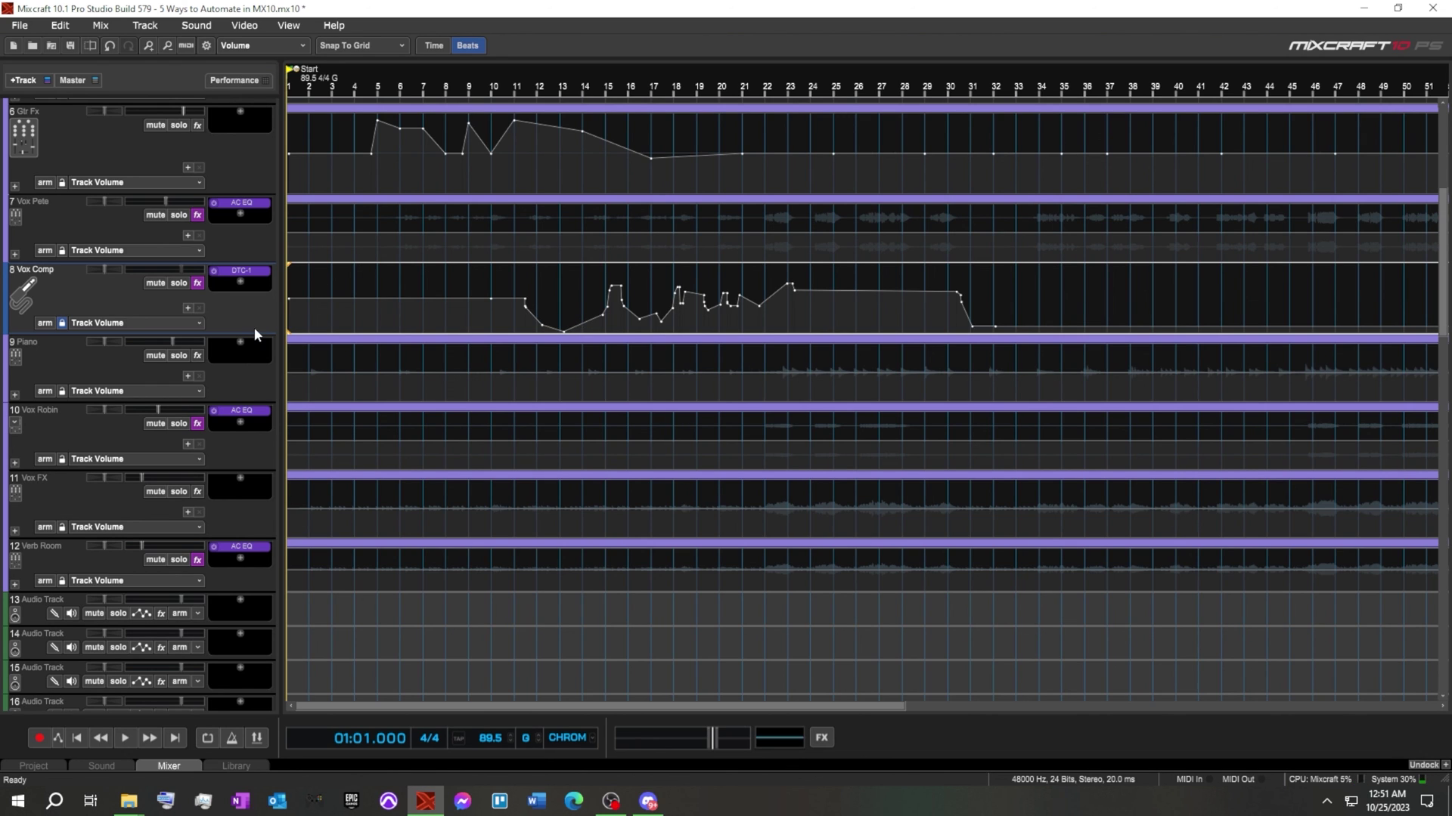
{"action": "left_click_drag", "start_coordinate": [258, 332], "coordinate": [254, 317]}
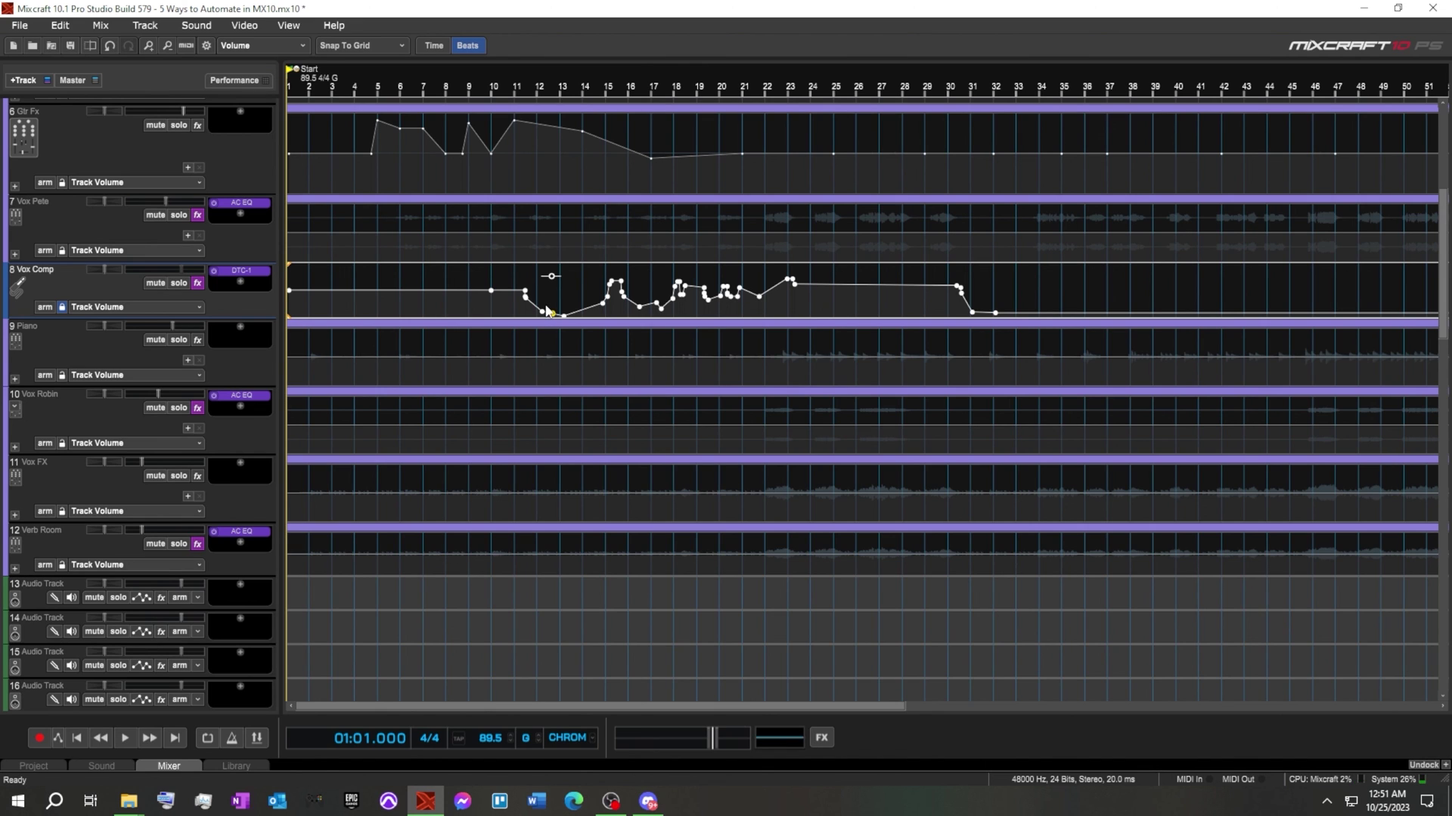
{"action": "mouse_move", "coordinate": [260, 384]}
{"action": "left_mouse_down"}
{"action": "mouse_move", "coordinate": [259, 370]}
{"action": "mouse_move", "coordinate": [258, 384]}
{"action": "left_mouse_up"}
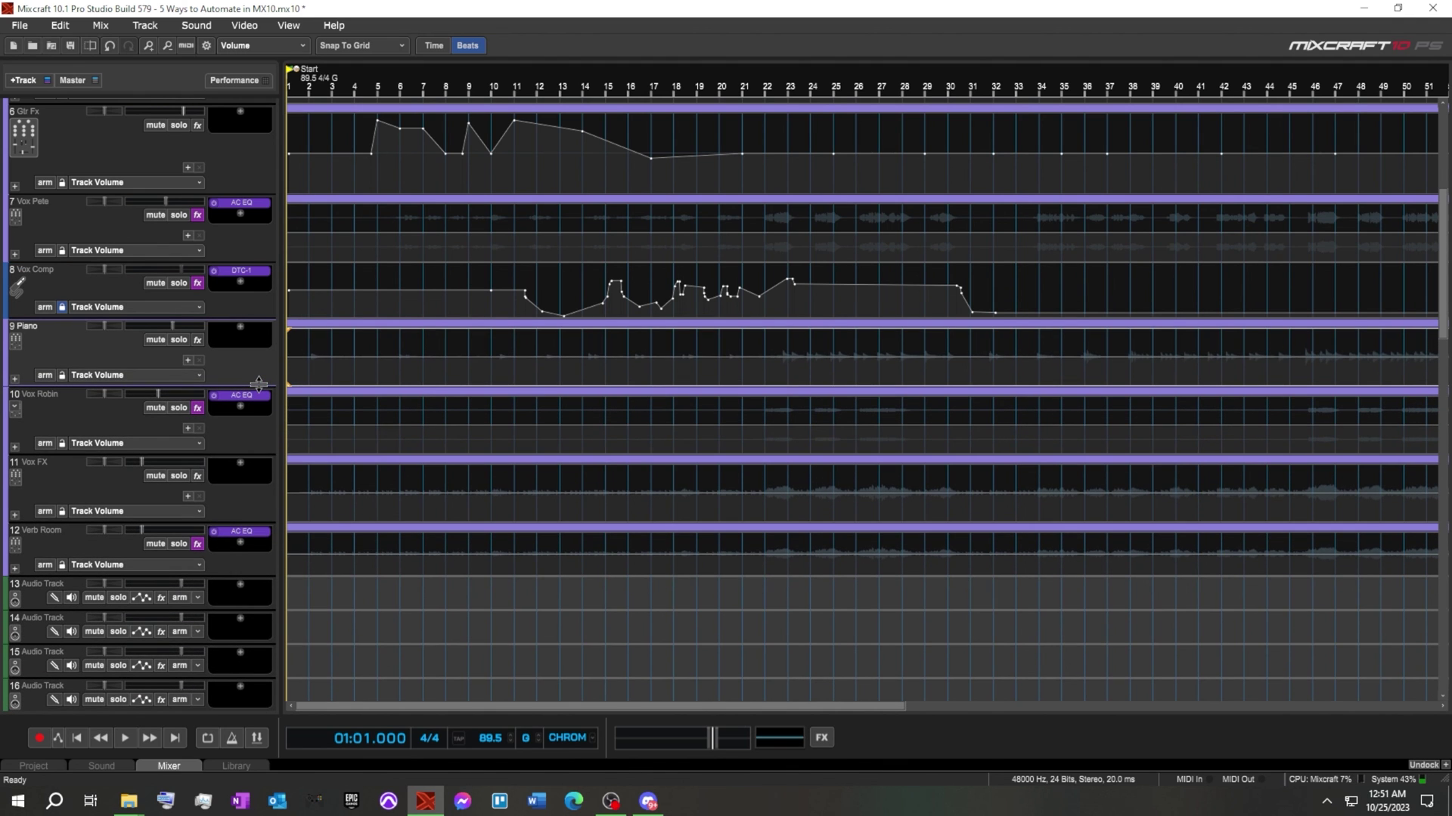